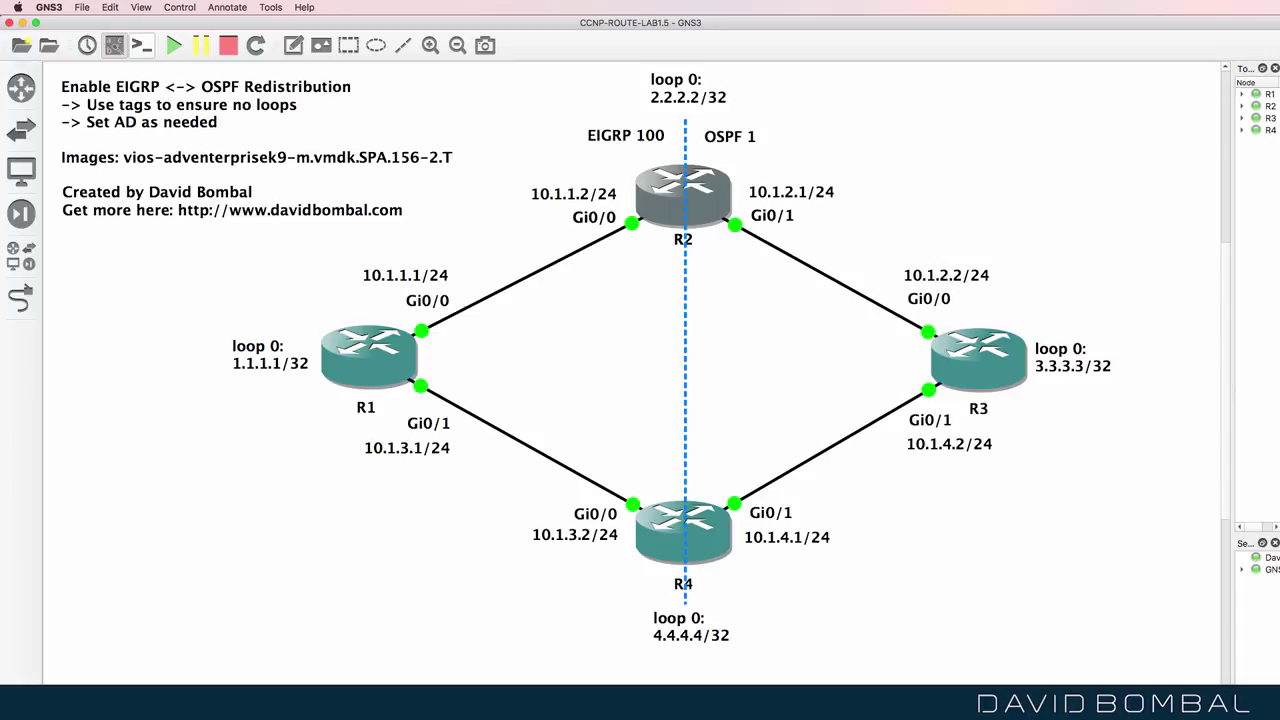
Step: Rerun 'sh ip protocols' on R1, showing only the default application routing process
key(super+Tab)
key(Return)
key(Up)
key(Return)
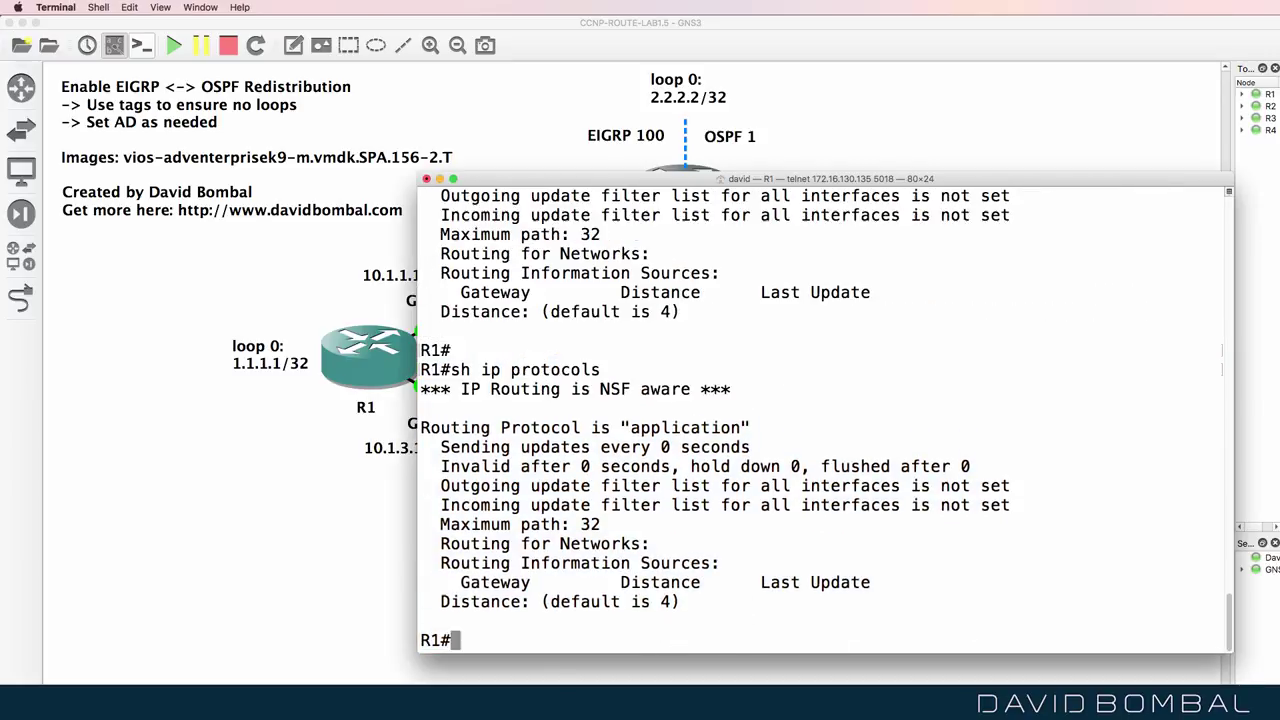
Step: Run 'sh ip int brief' on R1, then bring the full GNS3 topology back into view
text(sh ip intb ri)
key(BackSpace)
key(BackSpace)
key(BackSpace)
key(BackSpace)
text(brief)
key(Return)
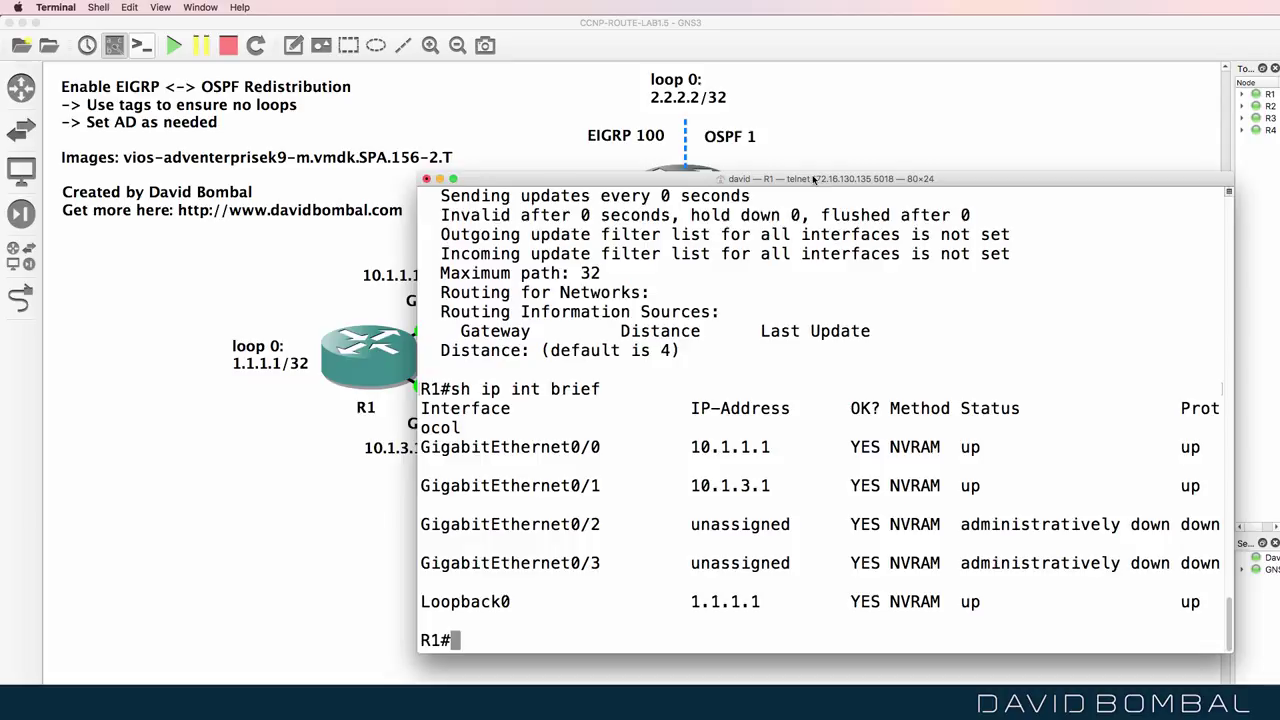
drag(814, 179, 811, 205)
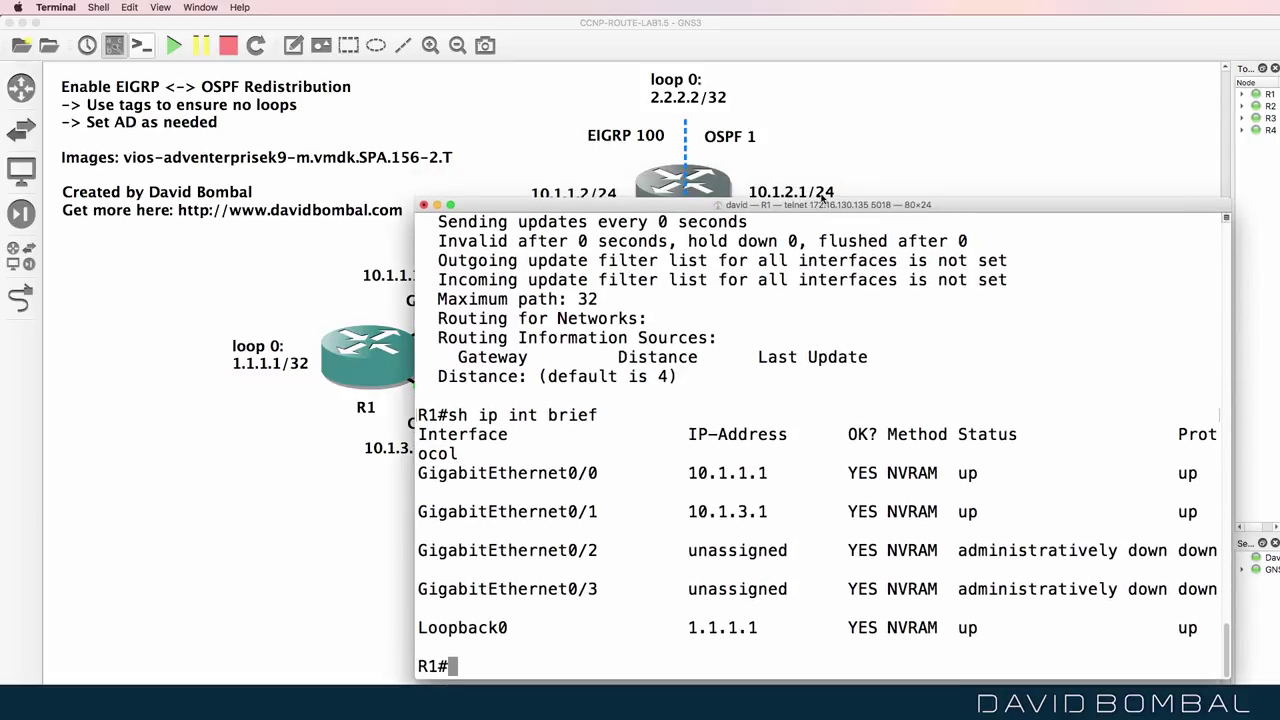
click(835, 44)
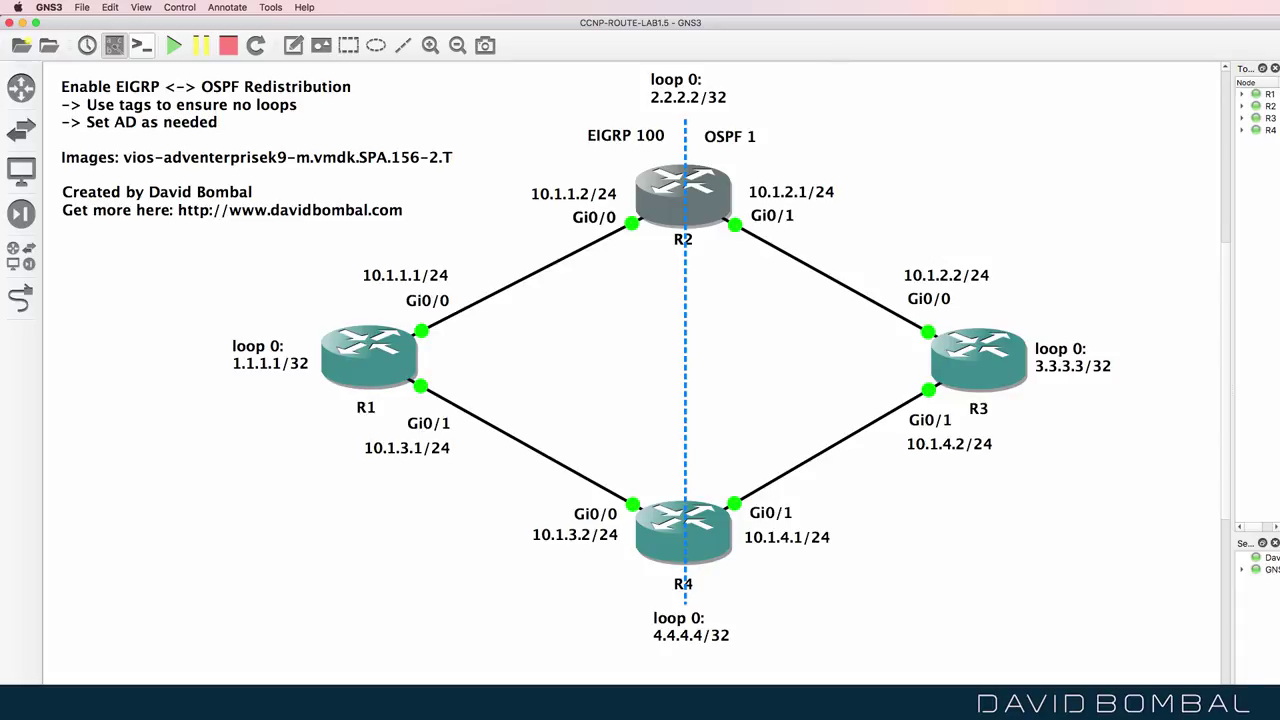
Step: On R1, start EIGRP 100 with network 0.0.0.0 255.255.255.255 and no auto-summary
key(super+Tab)
text(conf t)
key(Return)
text(router eigrp 100)
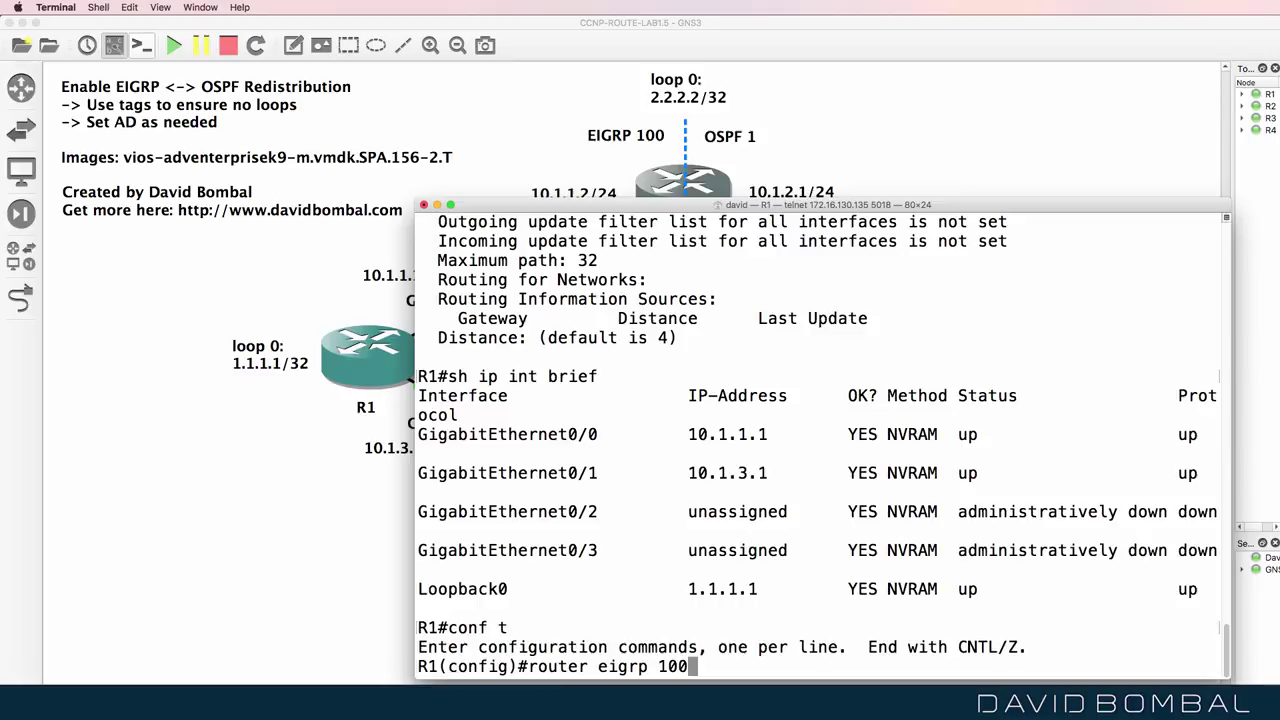
key(Return)
text(net)
key(Tab)
text(0.0.0)
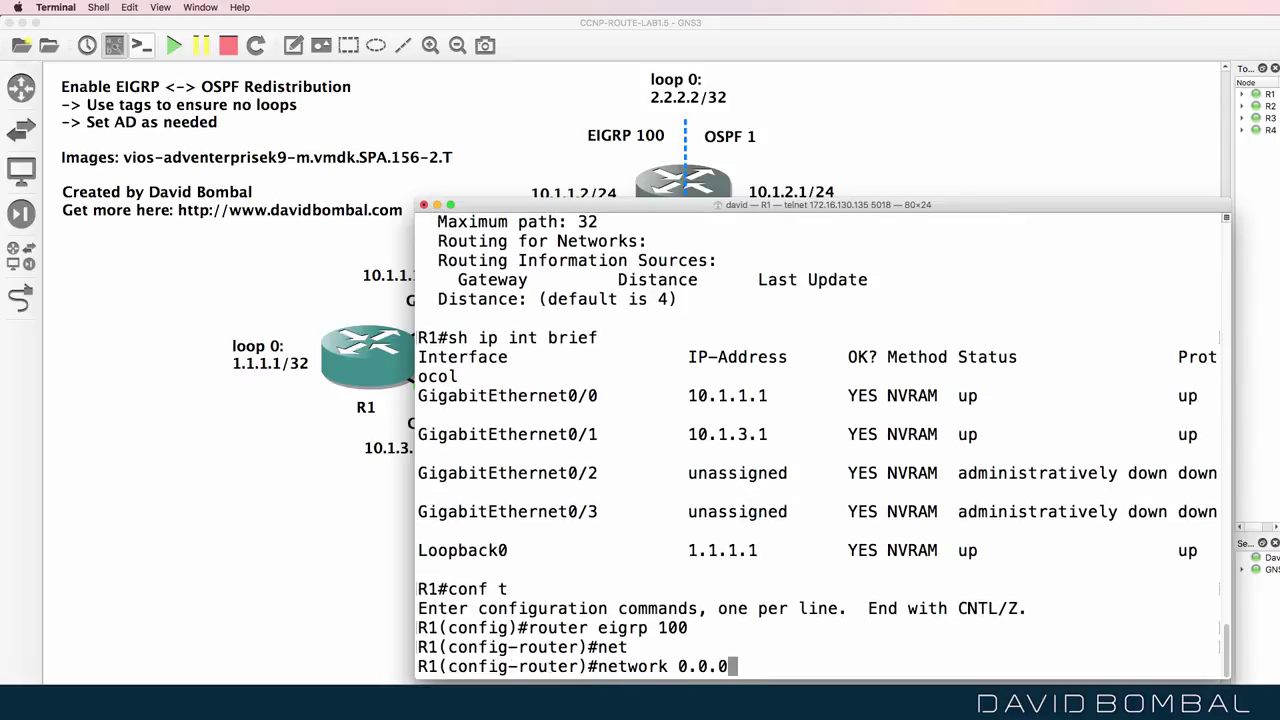
text(.0 255.255.255.)
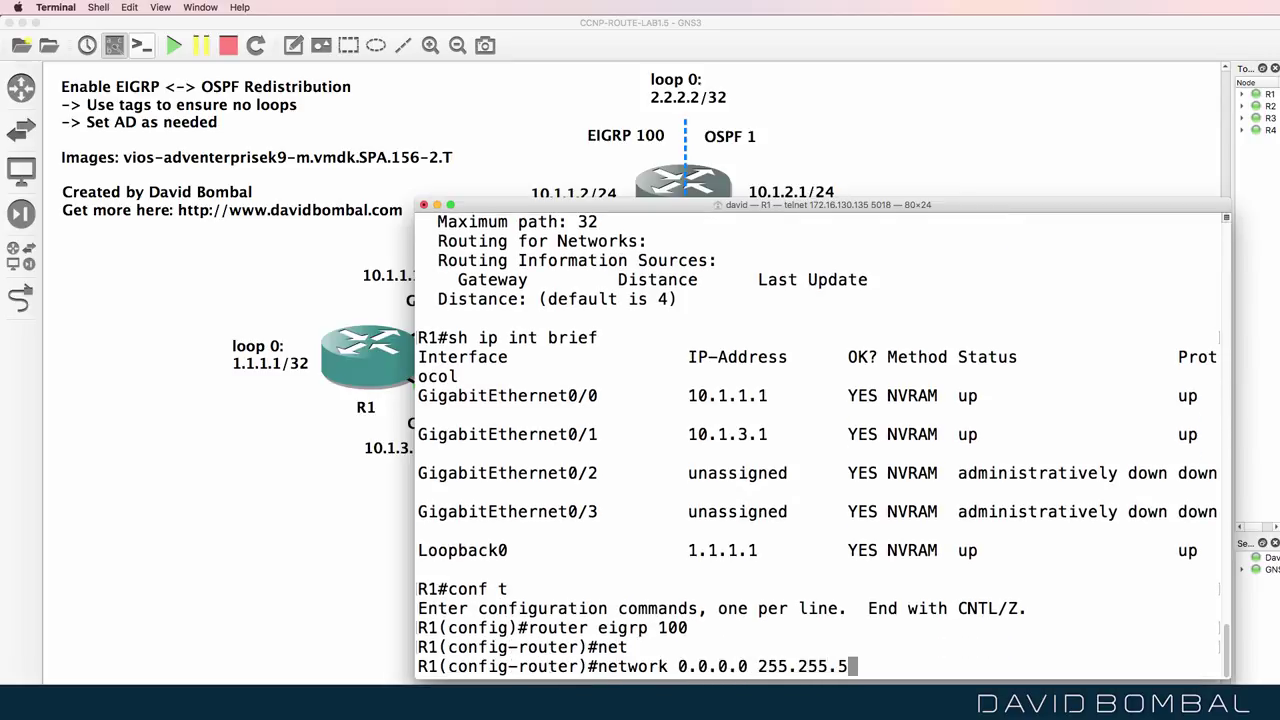
text(255)
key(Return)
text(no au)
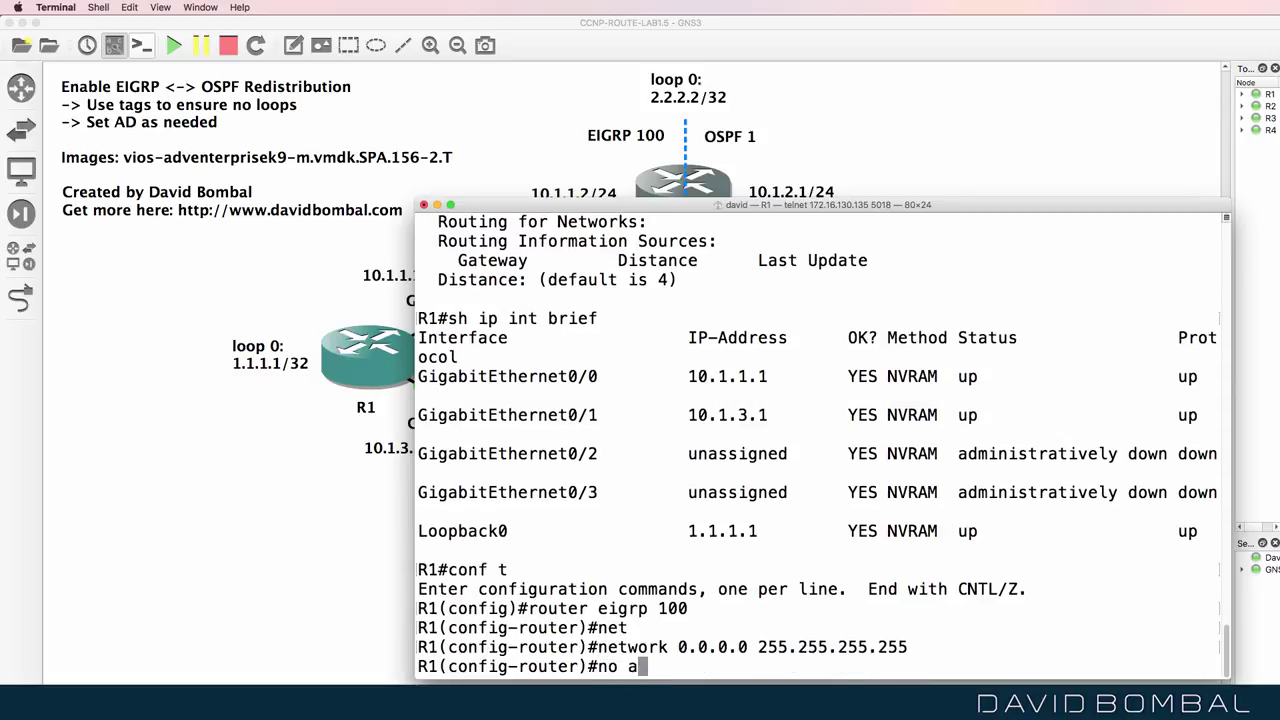
key(Tab)
key(Return)
Step: Exit configuration and list R1's EIGRP interfaces with 'sh ip eigrp interfaces'
click(273, 509)
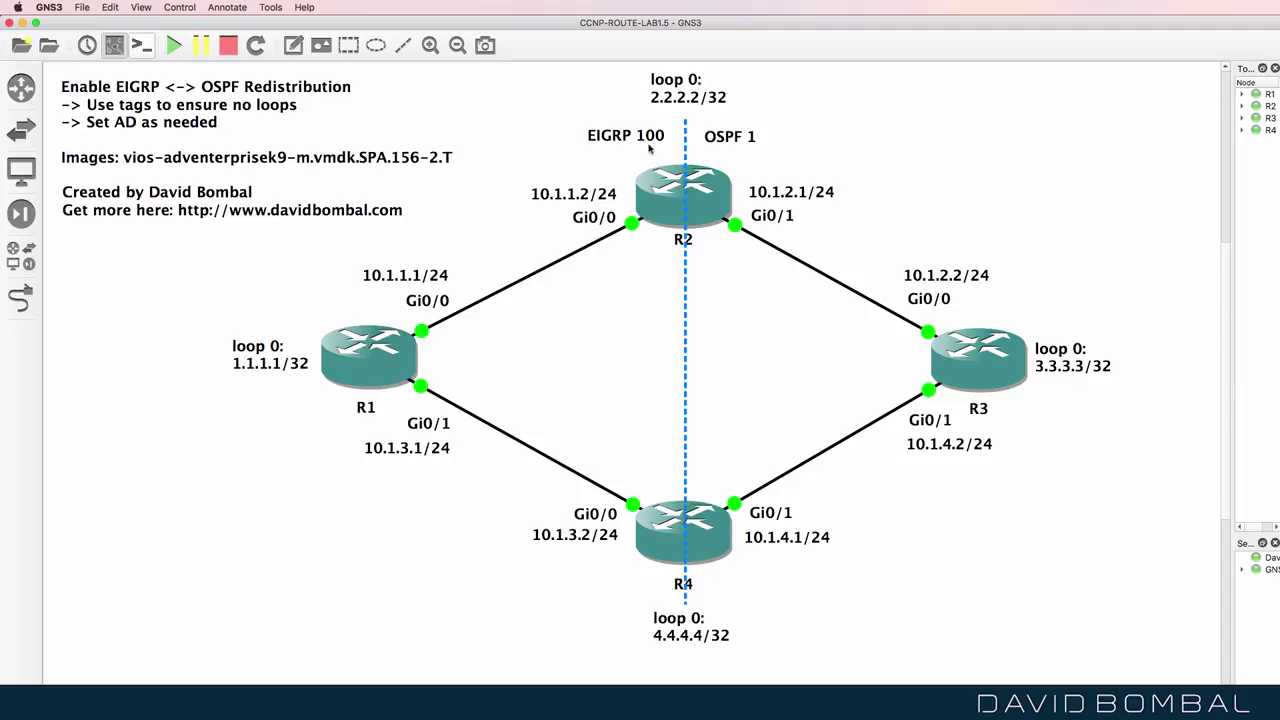
key(super+Tab)
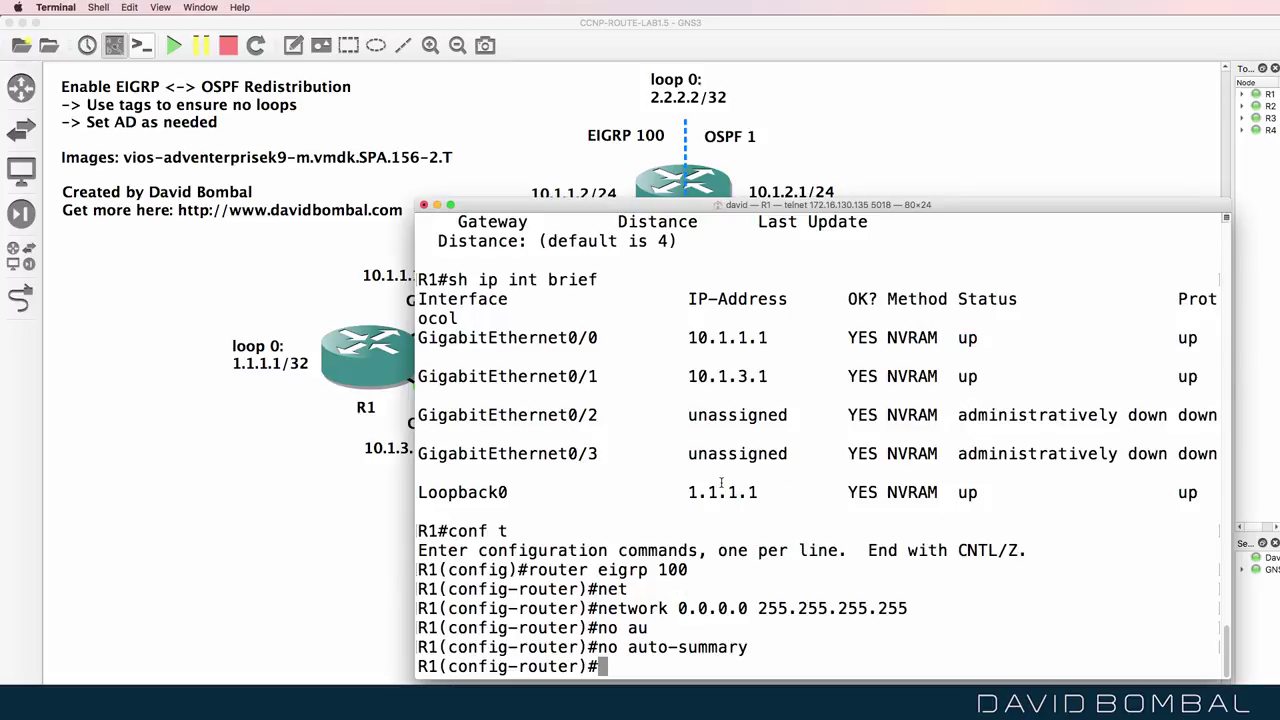
text(end)
key(Return)
text(sh ip )
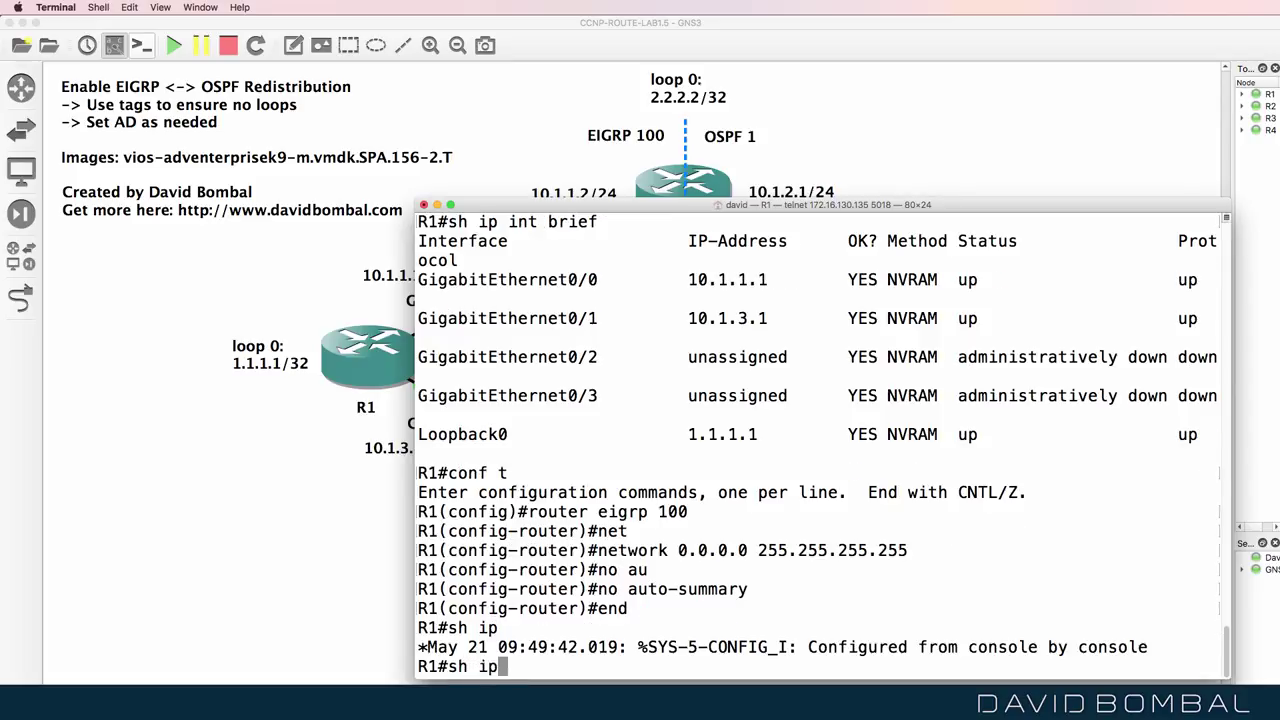
text(ei)
key(Tab)
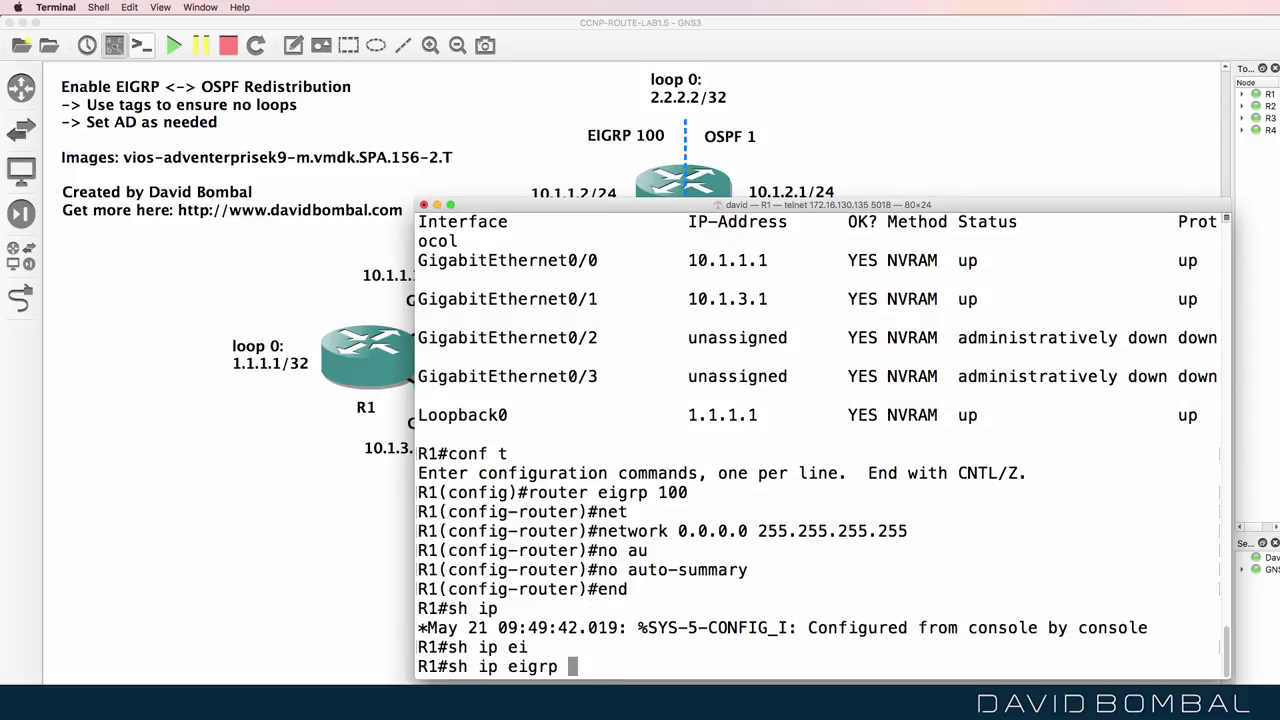
text(in)
key(Tab)
key(Return)
Step: Widen R1's console and highlight Gi0/0, Gi0/1 and Lo0 in the EIGRP interfaces table
drag(417, 512, 238, 516)
drag(293, 608, 234, 608)
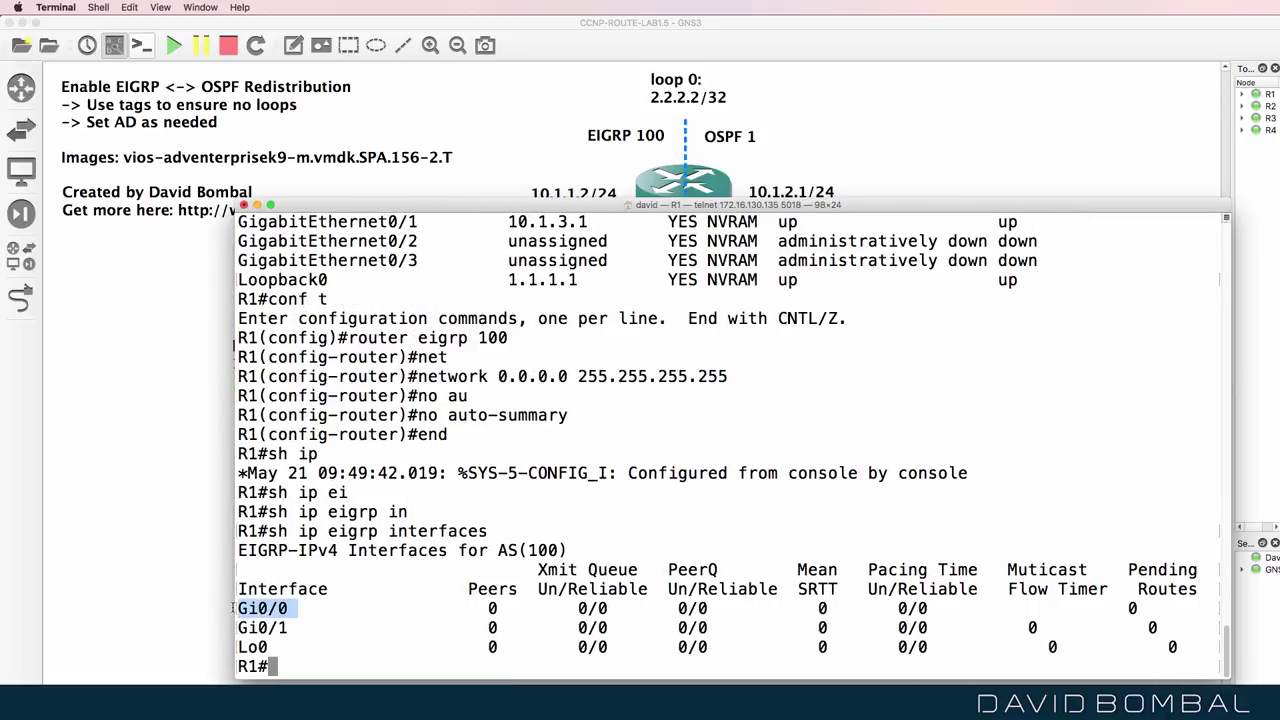
drag(438, 208, 774, 203)
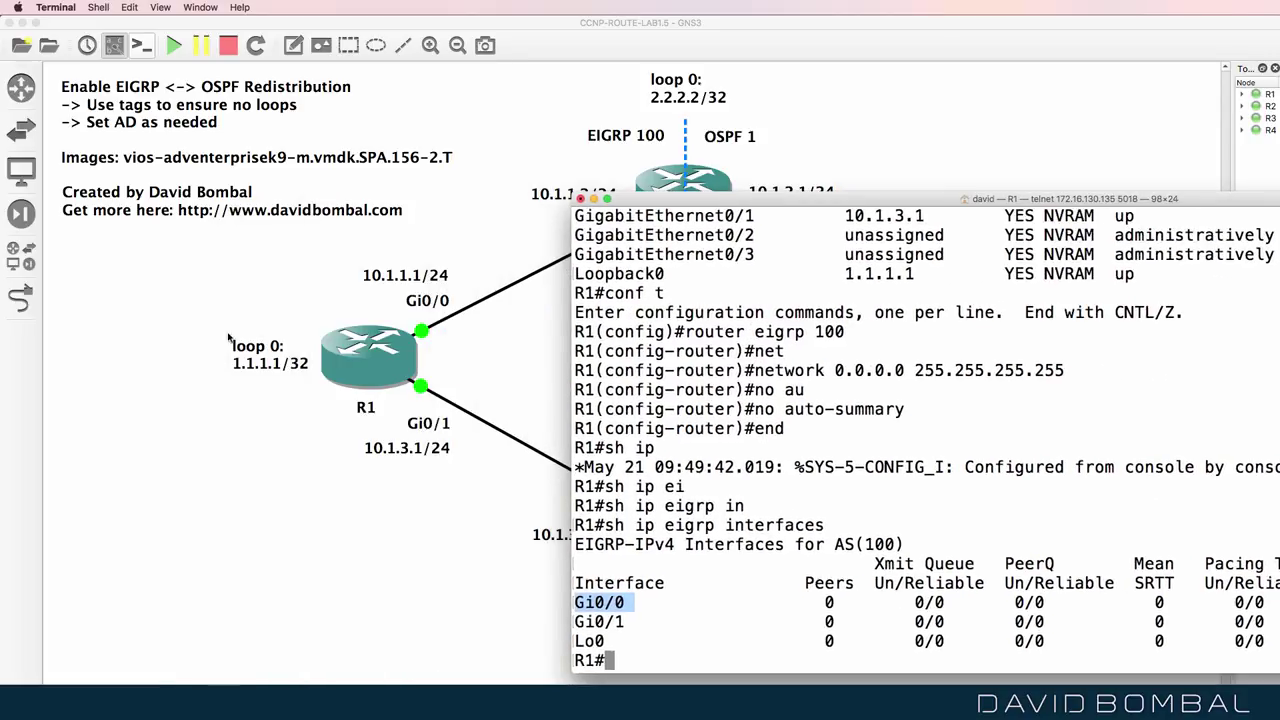
drag(627, 621, 540, 624)
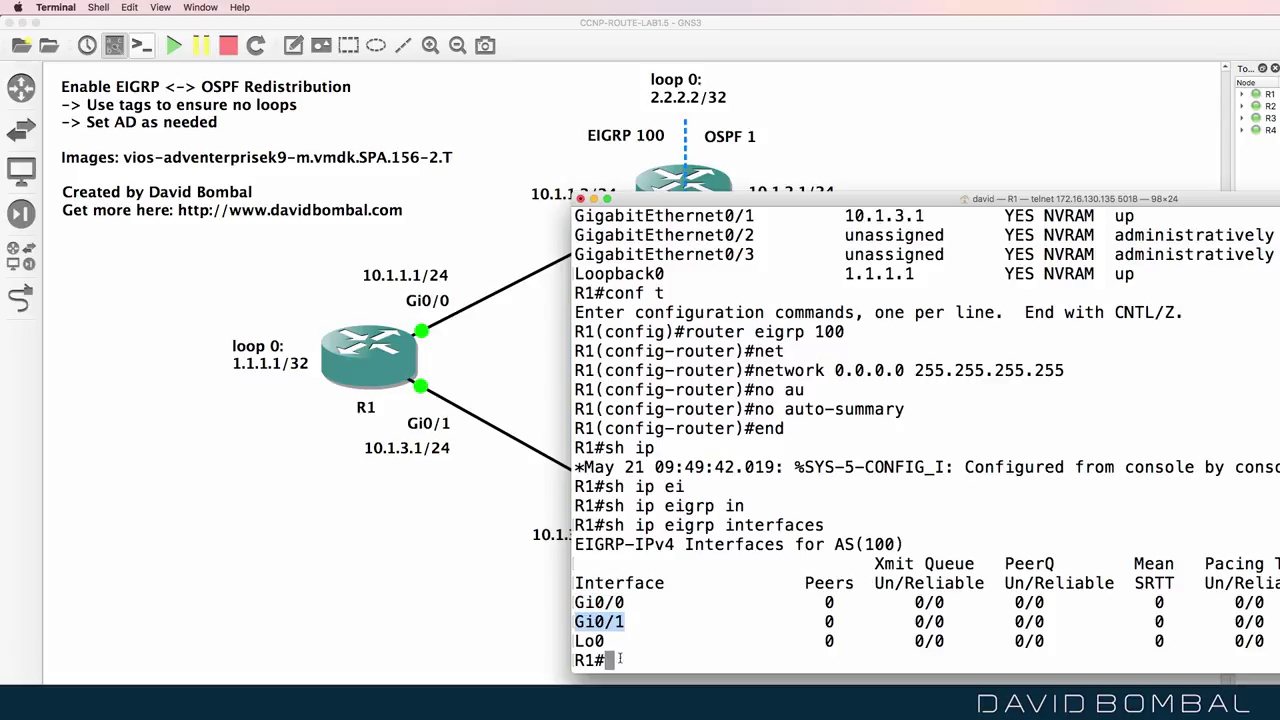
drag(612, 642, 528, 638)
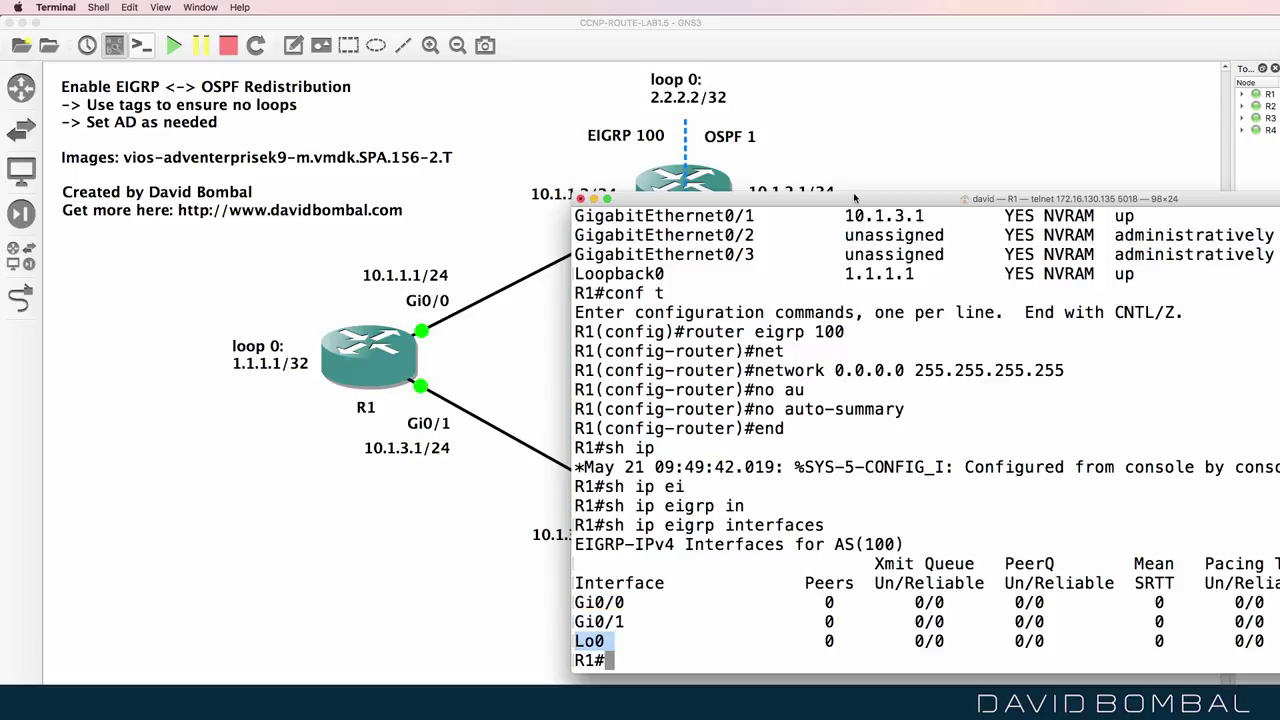
drag(855, 204, 457, 196)
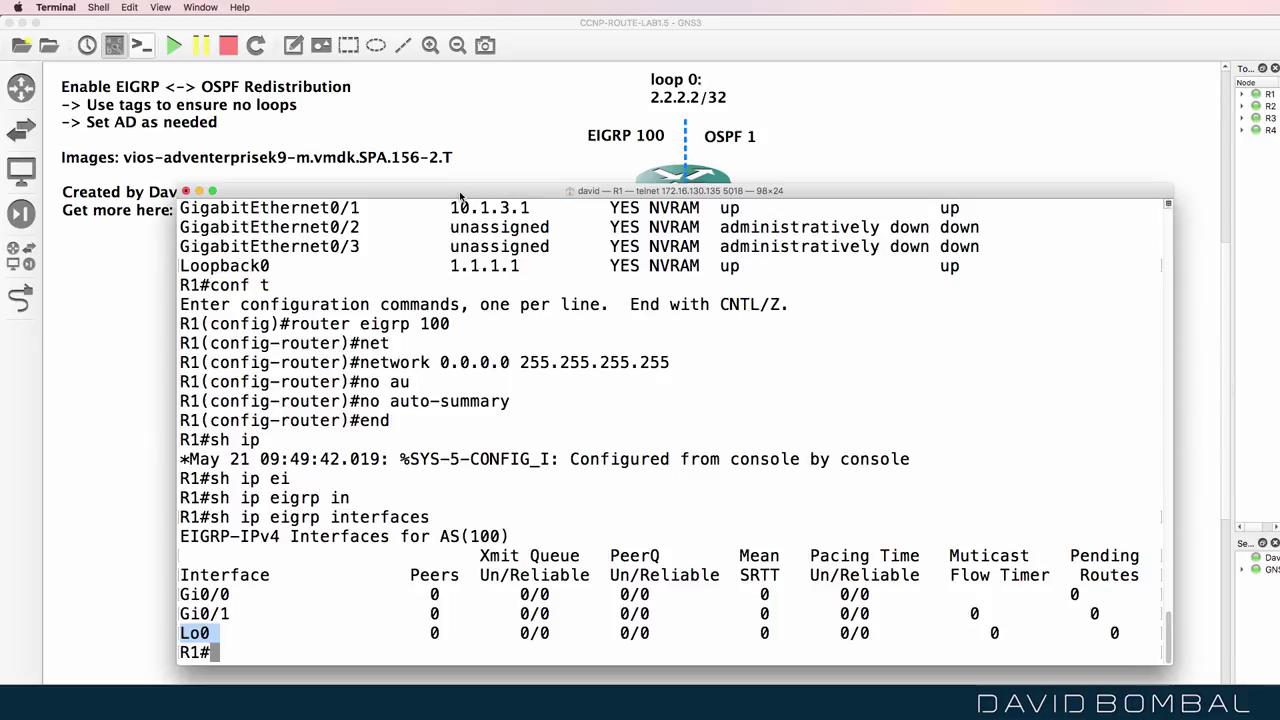
Step: Run 'sh ip eigrp topology' on R1 and highlight its three connected routes
text(sh ip ei)
key(Tab)
text(to)
key(Tab)
key(Return)
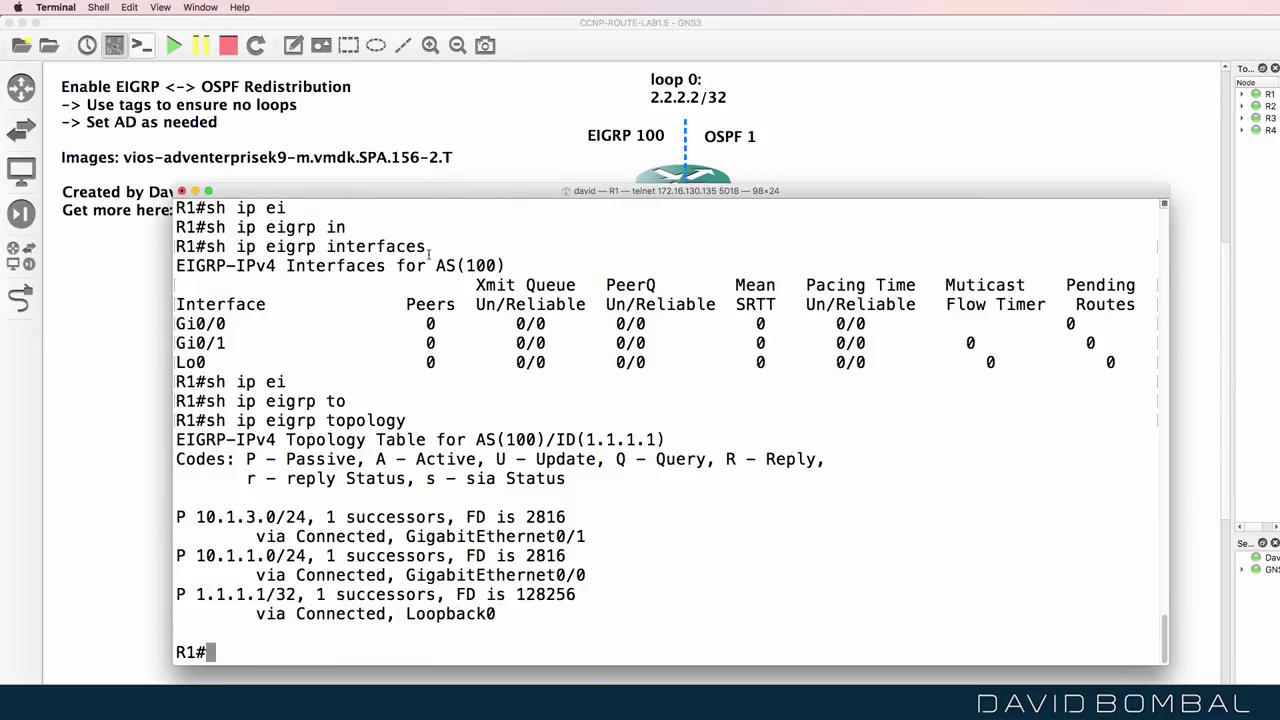
drag(268, 490, 691, 682)
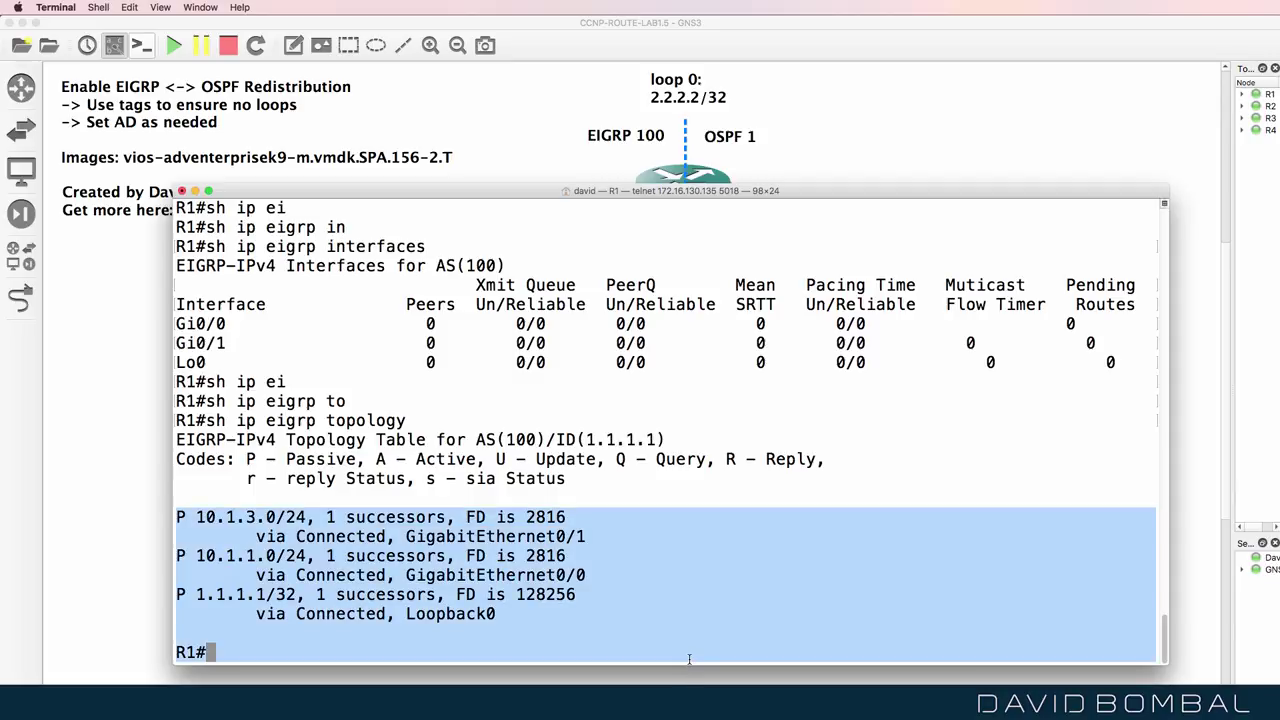
click(763, 28)
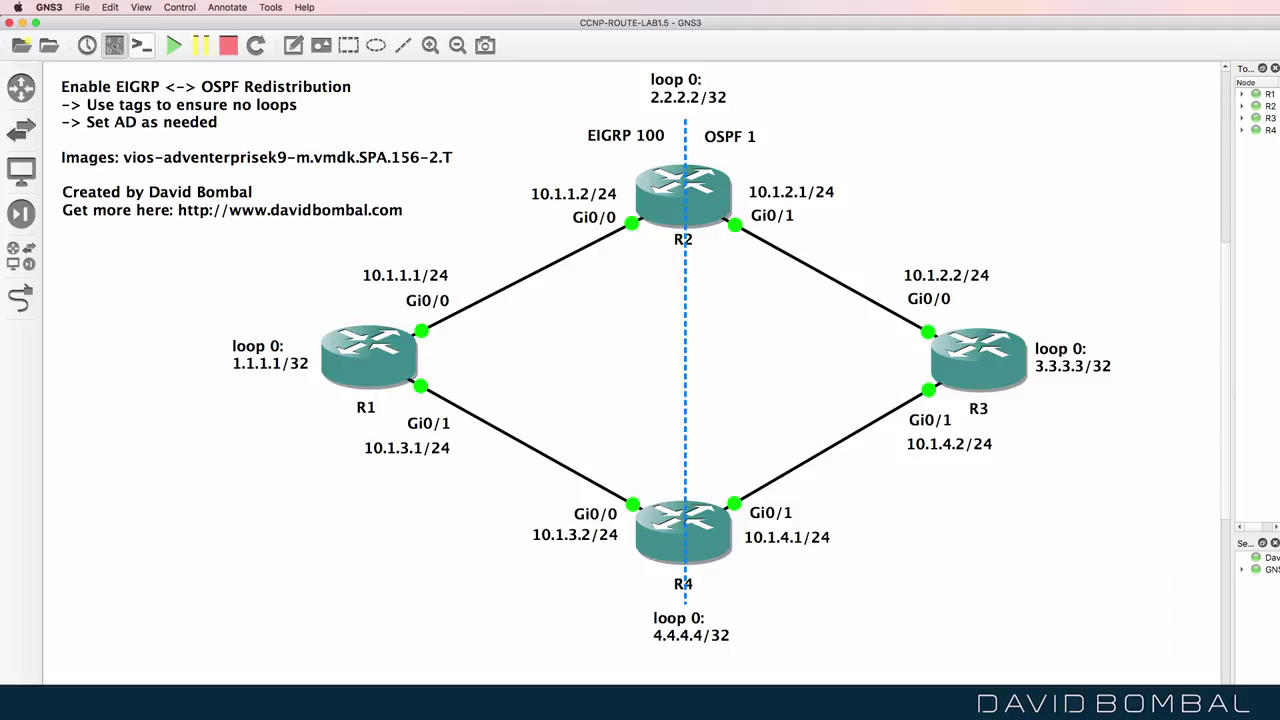
Step: On R3, configure router ospf 1 with network 0.0.0.0 255.255.255.255 area 0
drag(1260, 304, 463, 206)
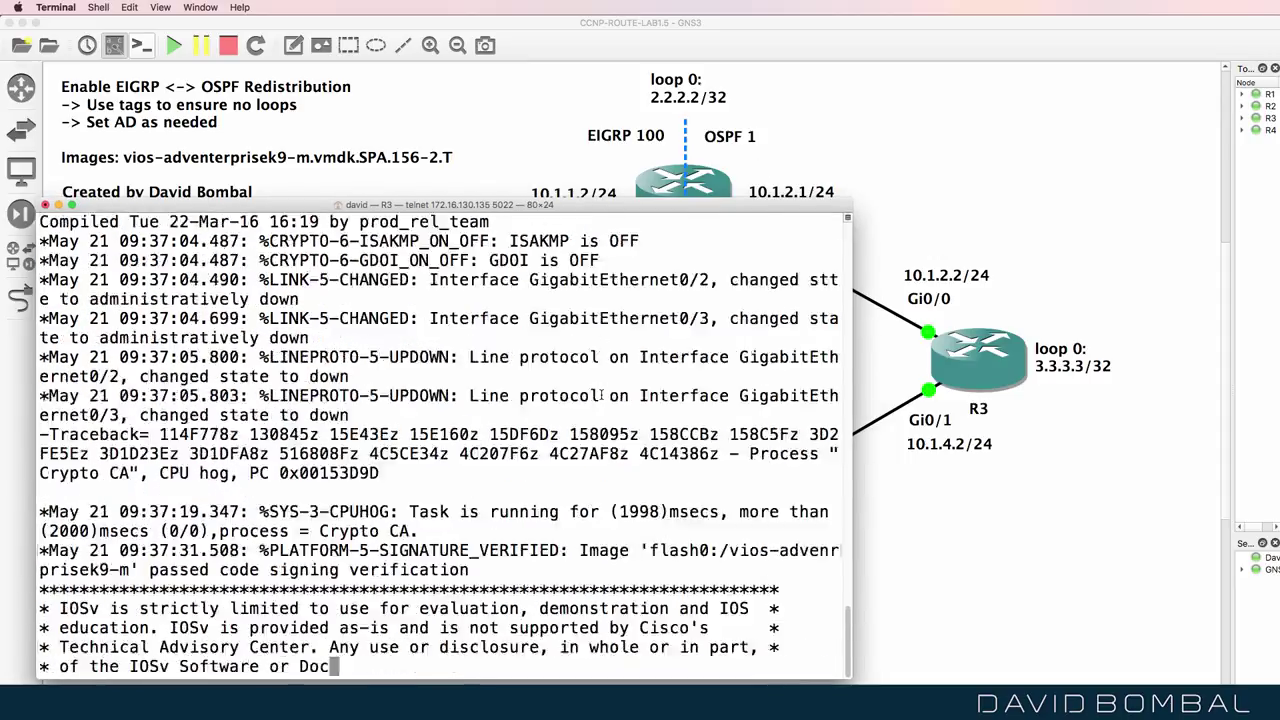
text(conf t)
key(Return)
text(route r)
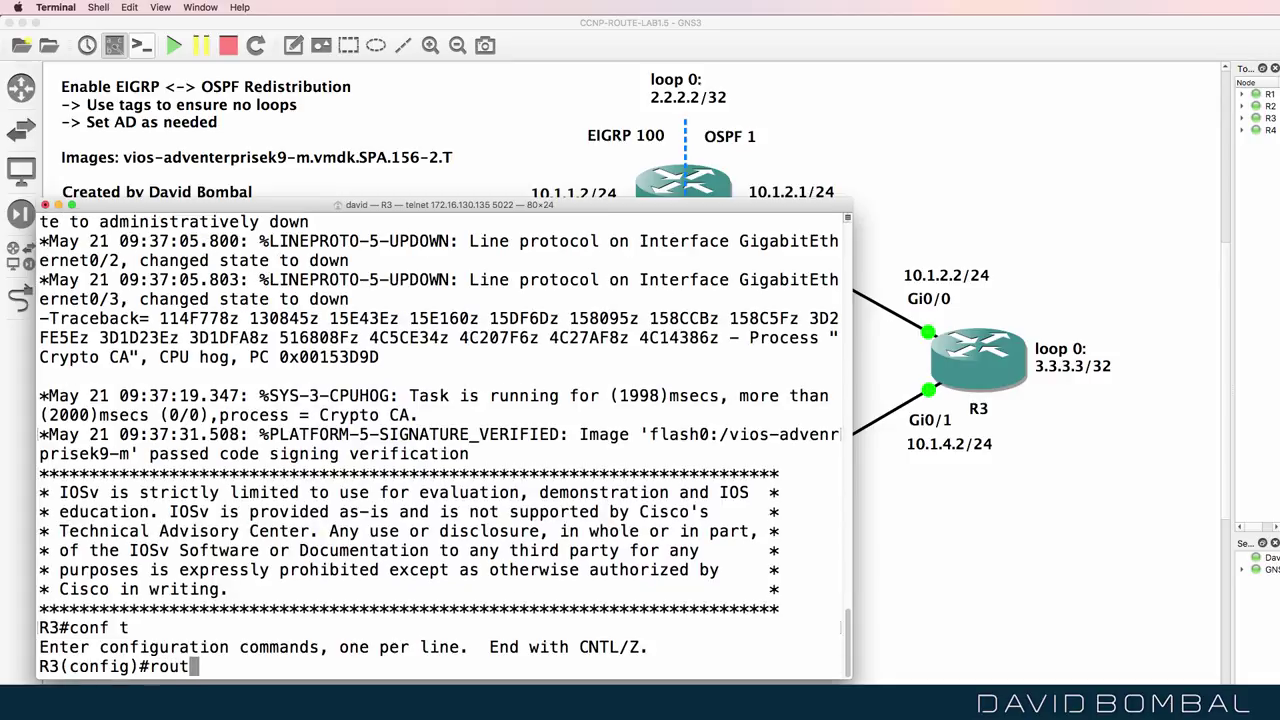
key(BackSpace)
key(BackSpace)
text(r ospf 1)
key(Return)
text(net)
key(Tab)
text(0.0)
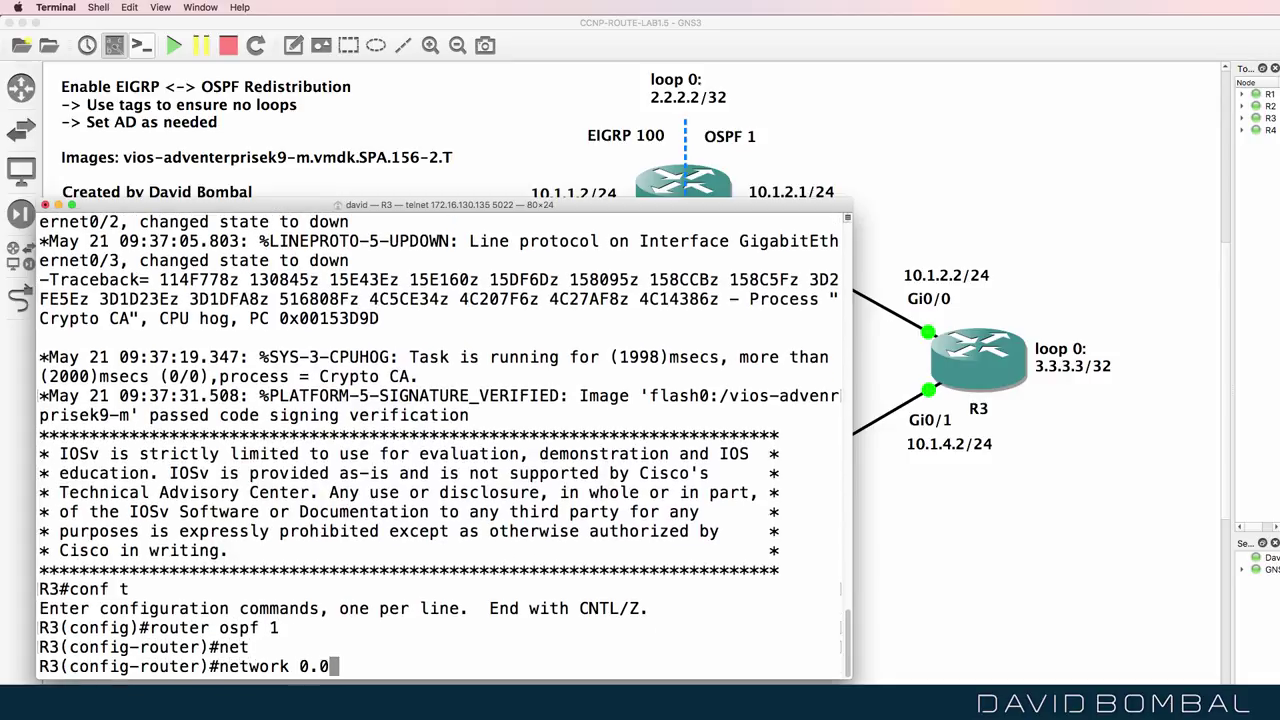
text(.0.0 255.255.255.255 area 0)
key(Return)
text(end)
key(Return)
key(Return)
key(Return)
Step: Run 'sh ip ospf int brief' on R3 and highlight Lo0 and Gi0/0 in area 0
text(sh )
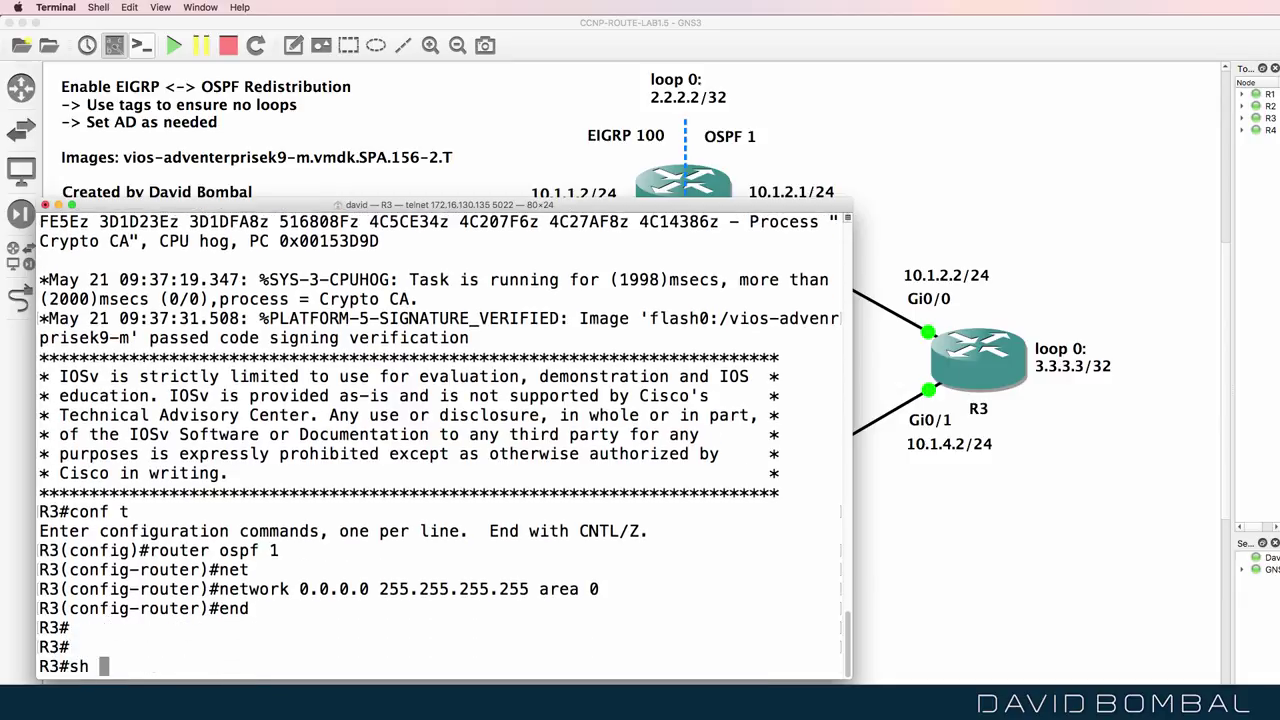
text(ip ospf int br)
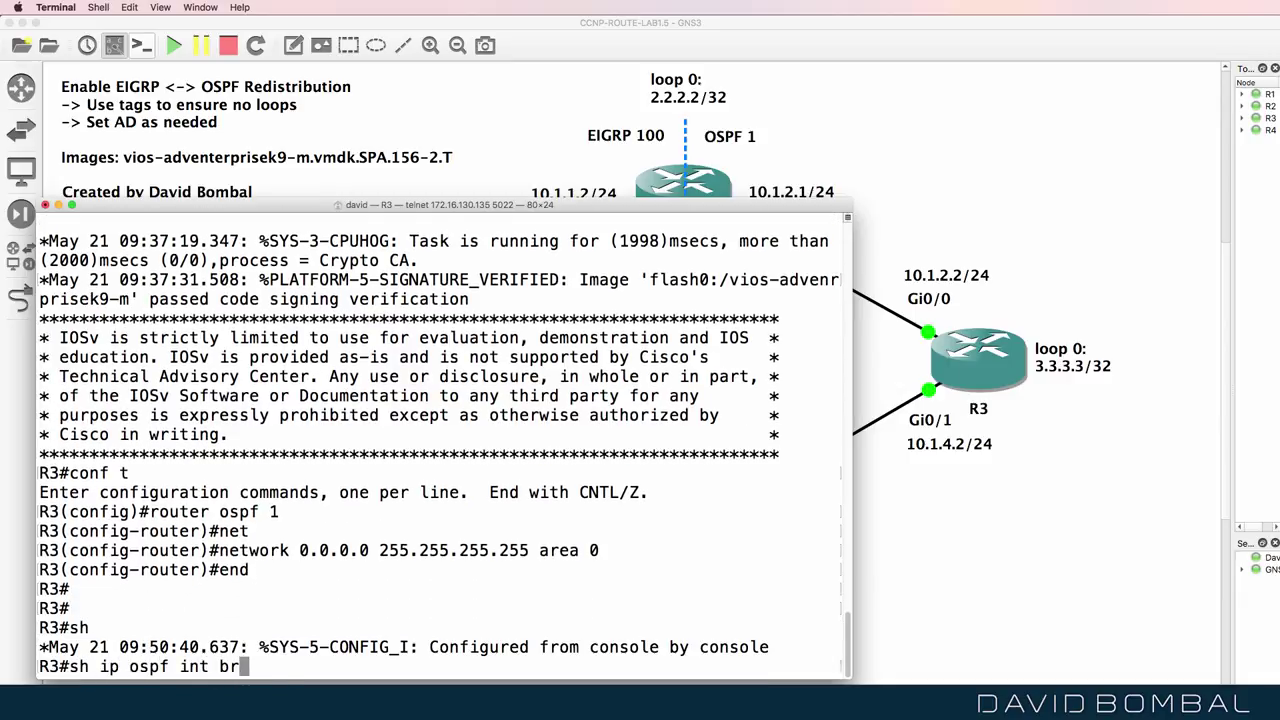
key(Tab)
key(Return)
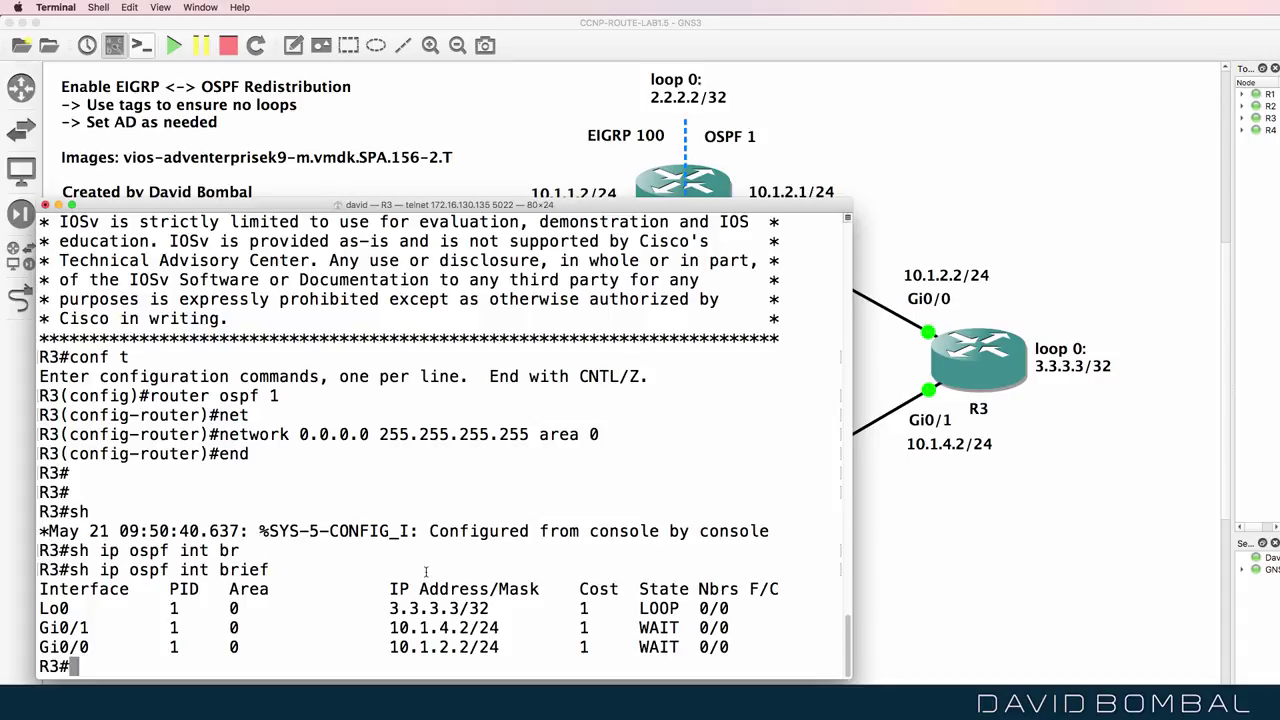
drag(72, 608, 5, 622)
drag(118, 646, 31, 650)
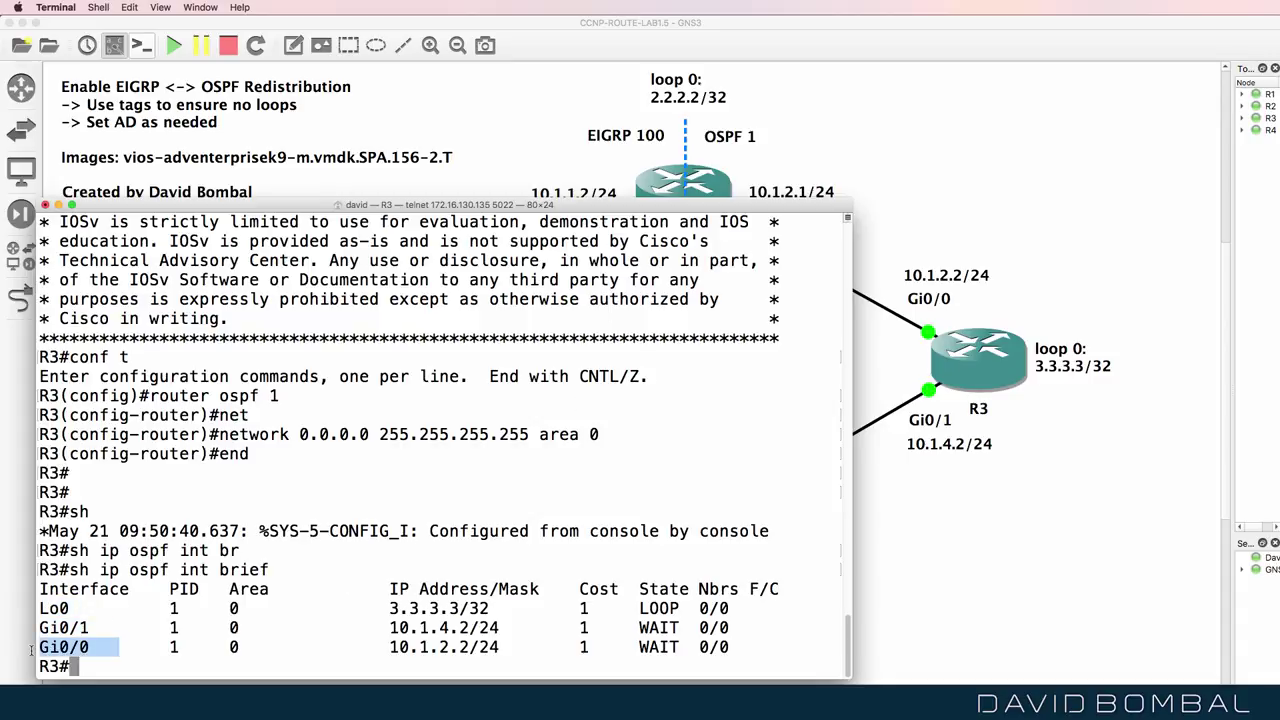
click(1053, 50)
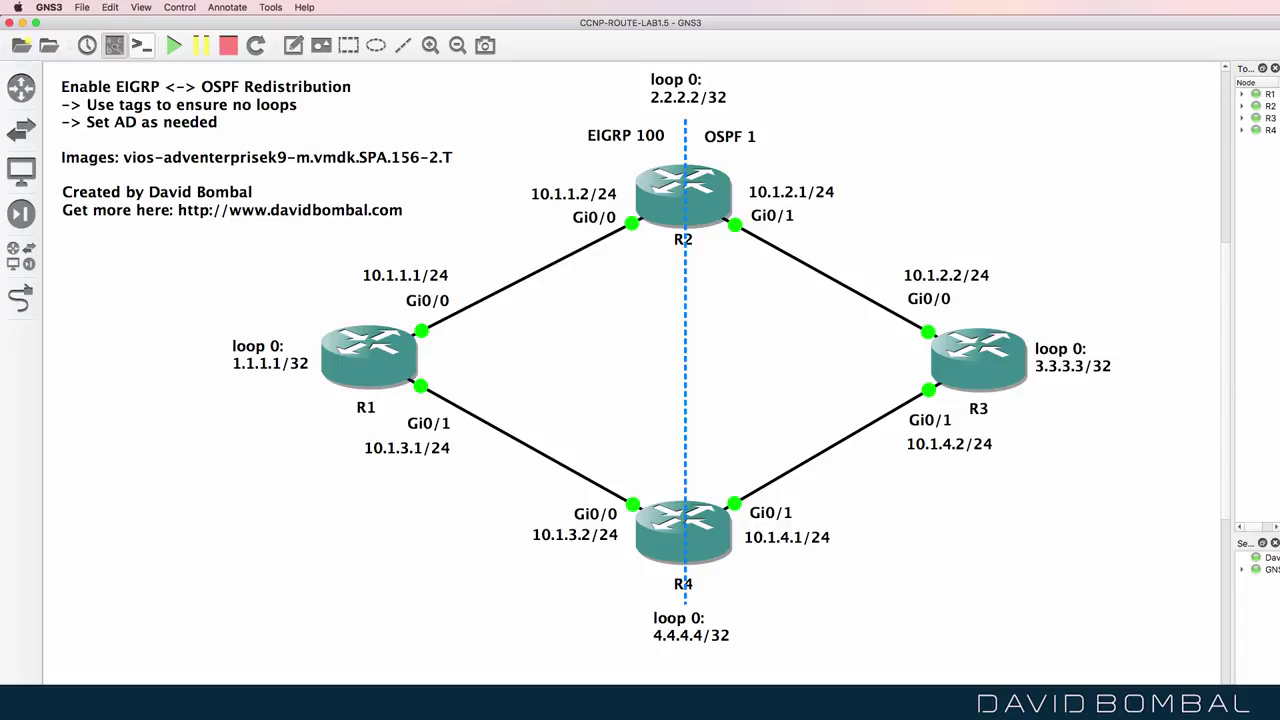
key(super+Tab)
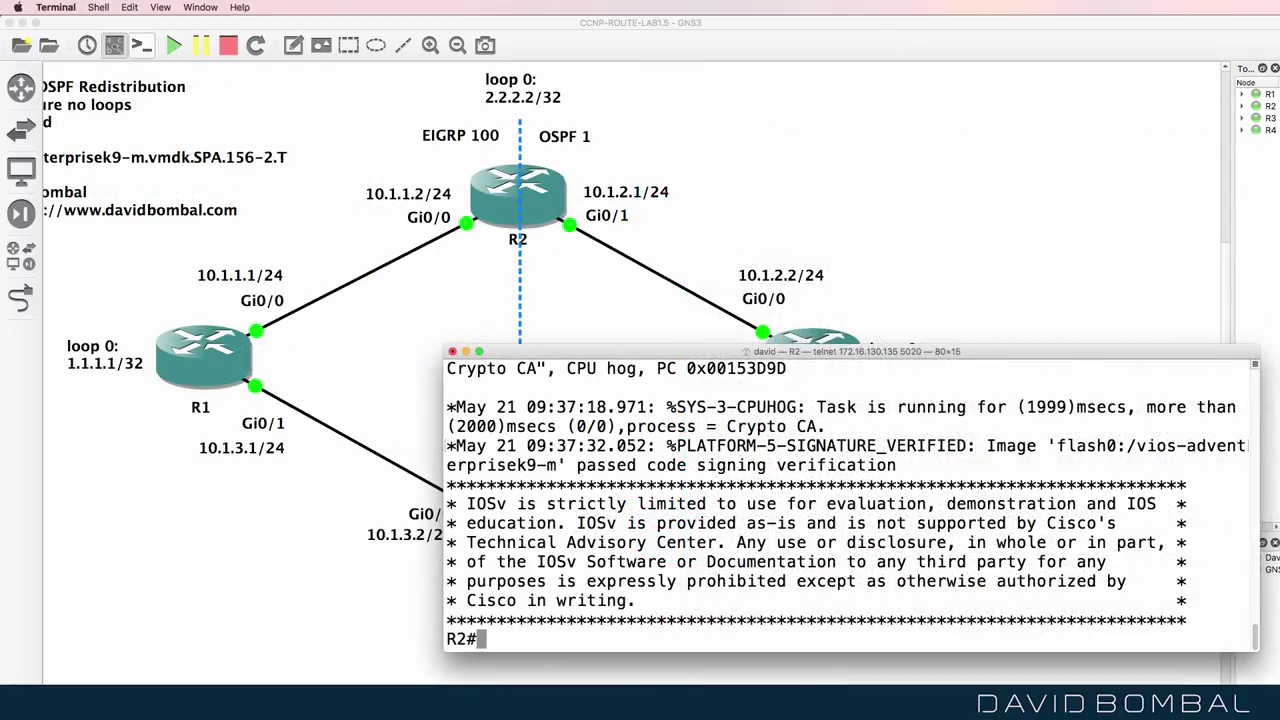
Step: Review R2's Gi0/0, Gi0/1 and Lo0 addresses with 'sh ip int brief', then enter 'conf t'
text(sh ip int brief)
key(Return)
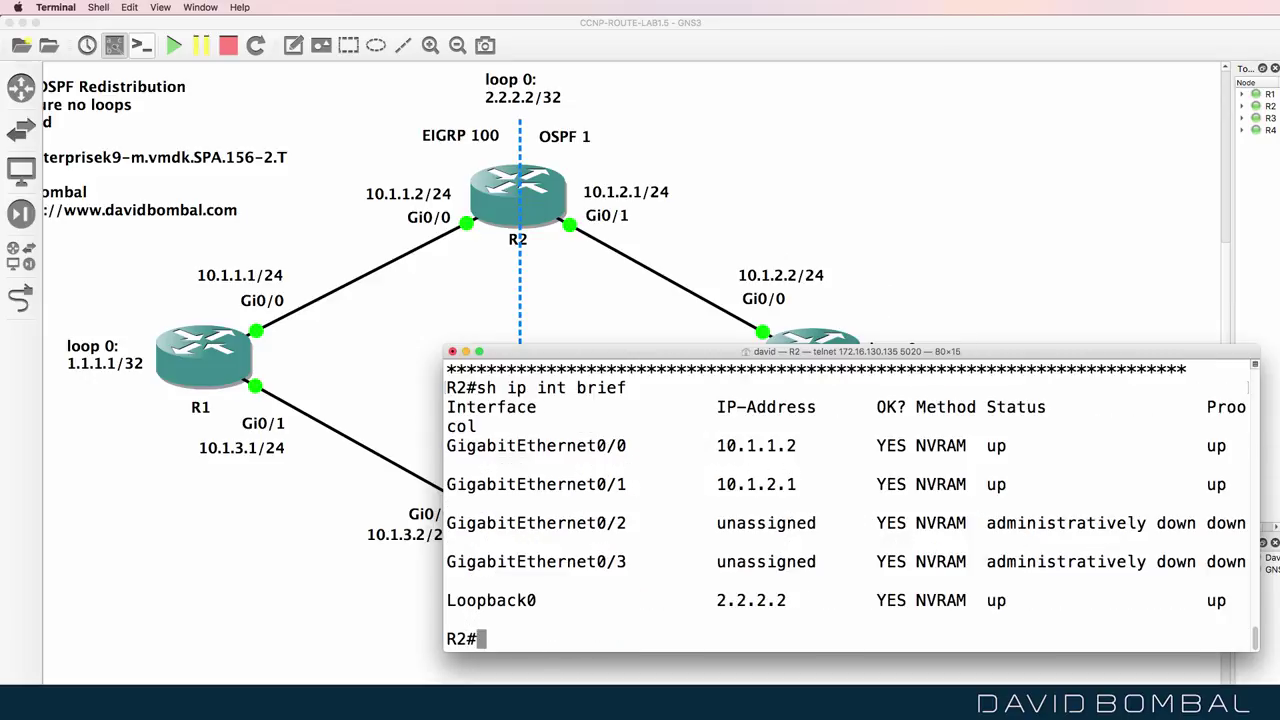
triple_click(807, 458)
triple_click(786, 502)
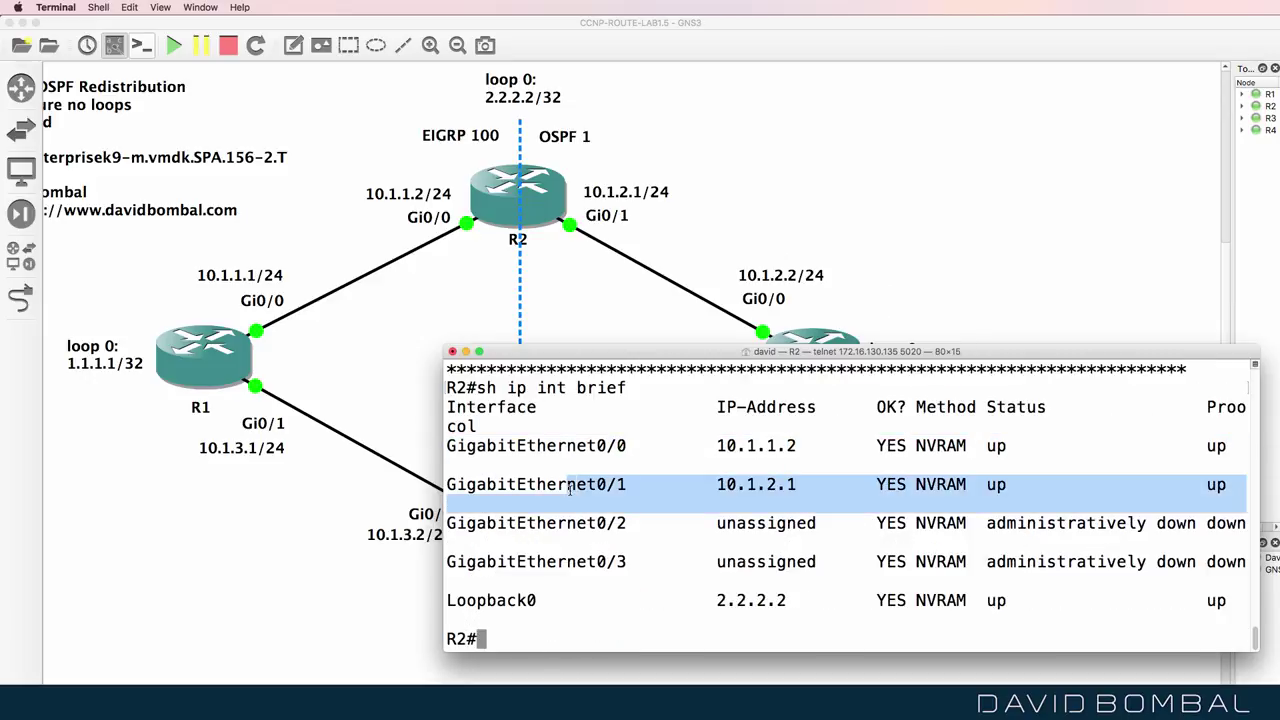
triple_click(545, 598)
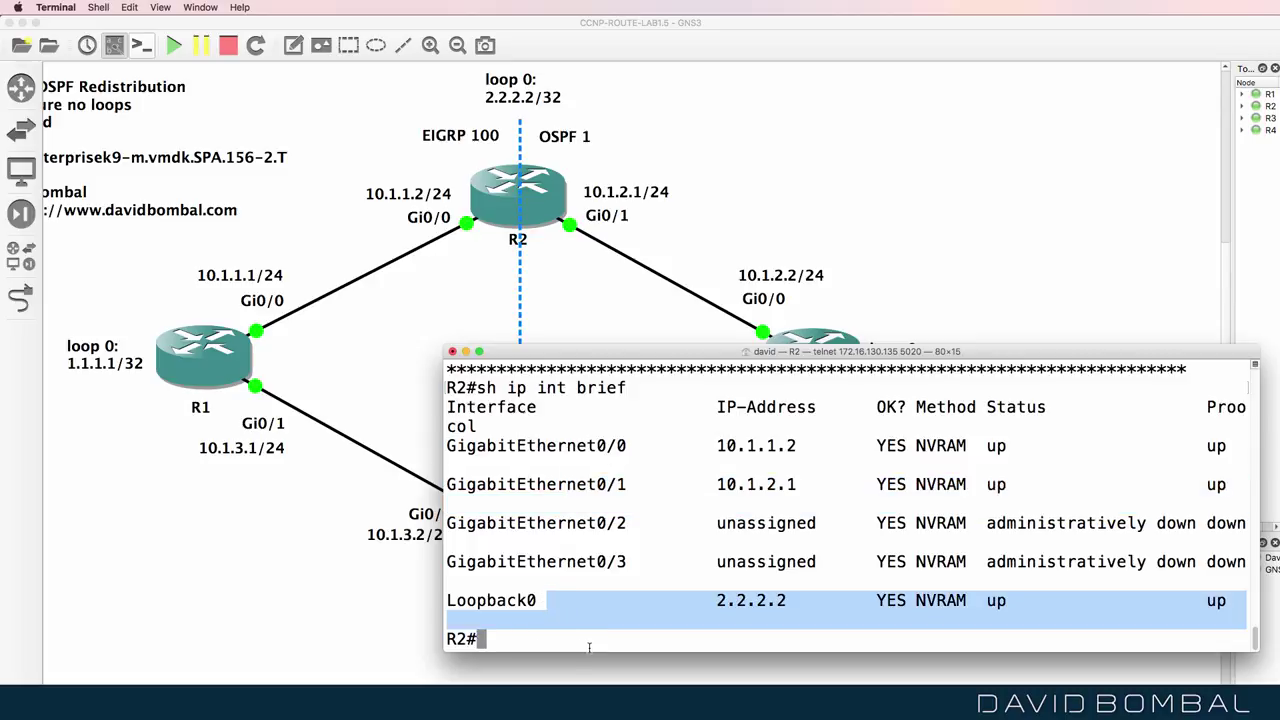
text(conf t)
key(Return)
Step: On R2, configure EIGRP 100 with network 10.1.1.2 0.0.0.0 and no auto-summary
text(router eigrp 100)
key(Return)
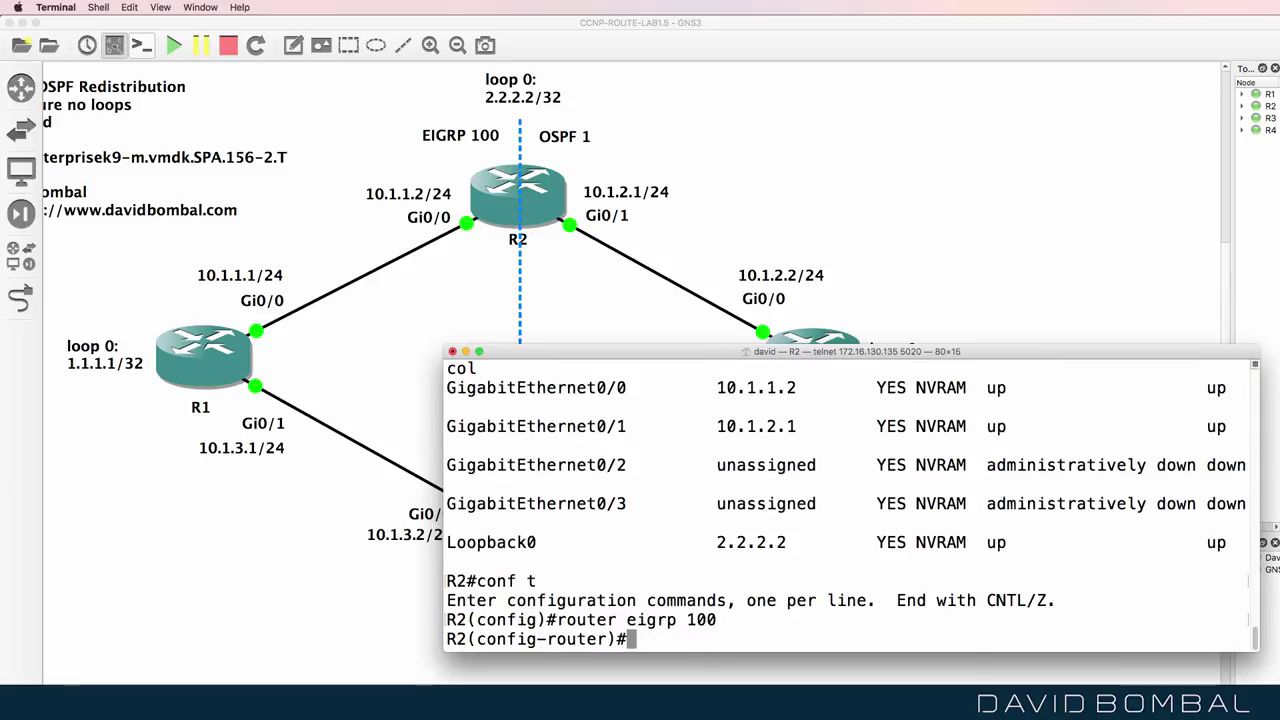
text(net)
key(Tab)
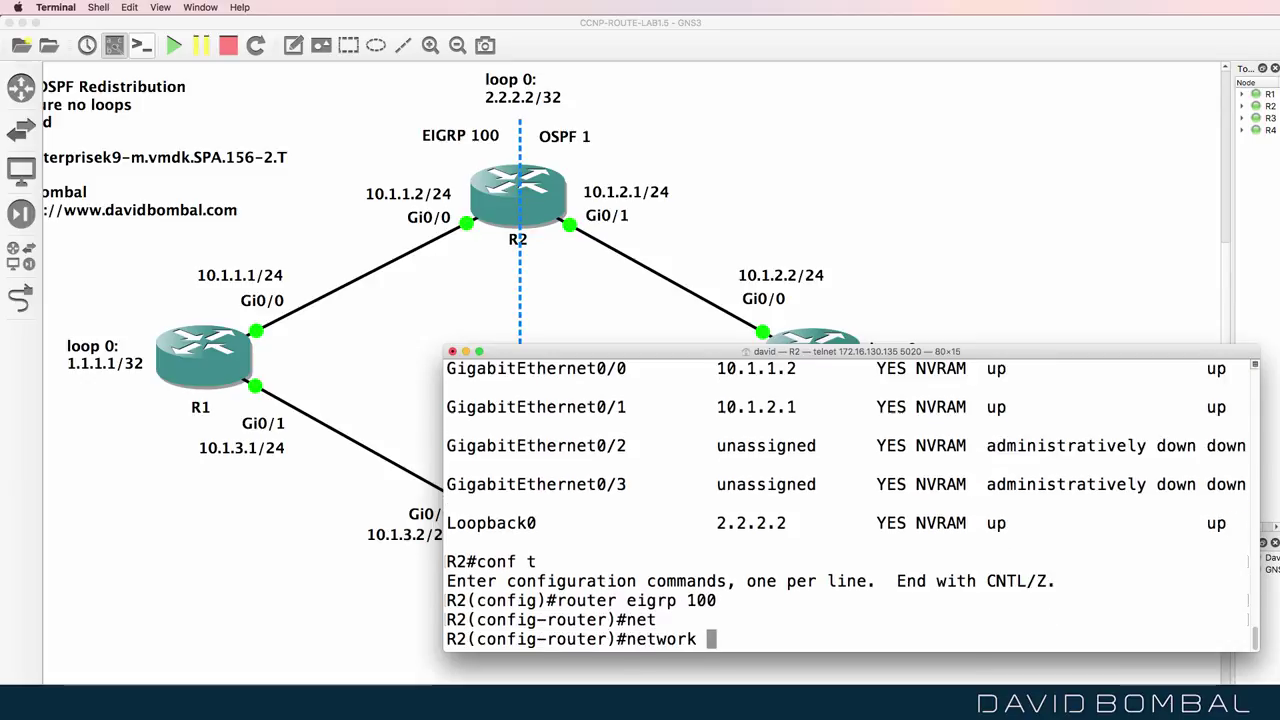
text(10.1.1.2)
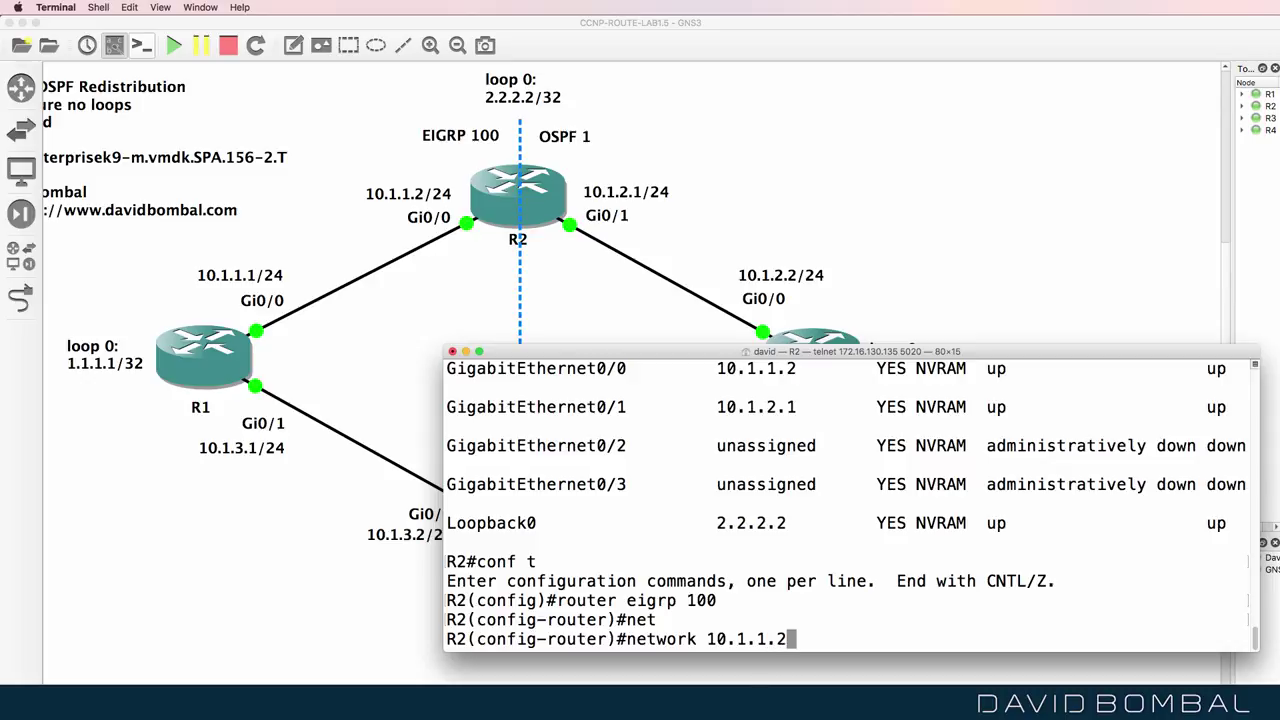
text( 0.0.0.0)
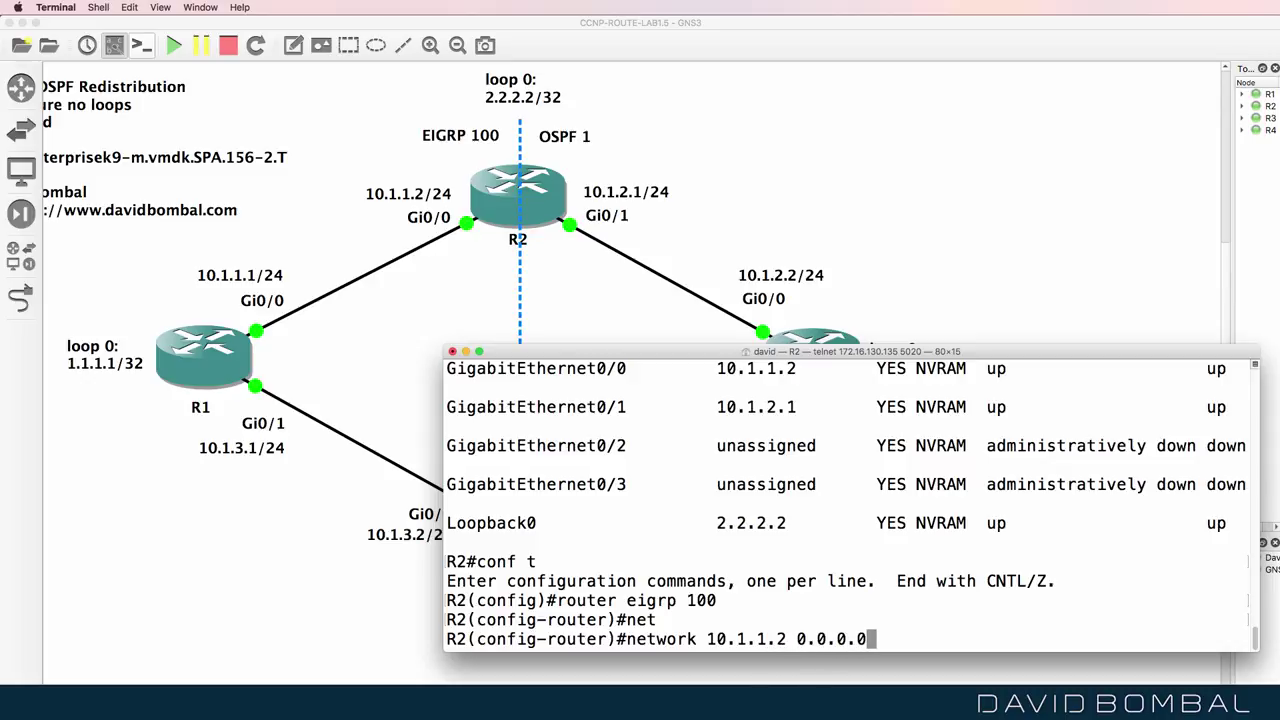
key(Return)
text(no au)
key(Tab)
key(Return)
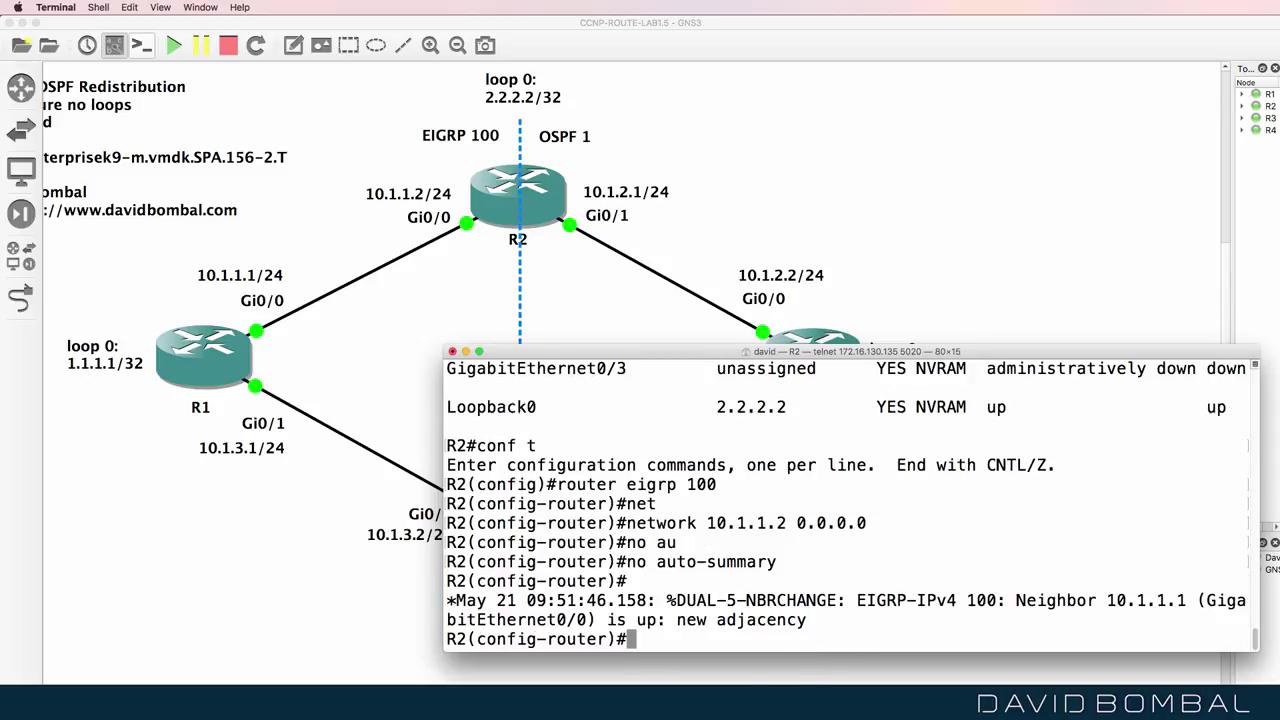
text(end)
key(Return)
key(Return)
key(Return)
key(Return)
key(Return)
Step: Run 'sh ip eigrp interfaces' on R2 and widen the console to 105 columns
text(sh ip route)
key(BackSpace)
key(BackSpace)
key(BackSpace)
key(BackSpace)
key(BackSpace)
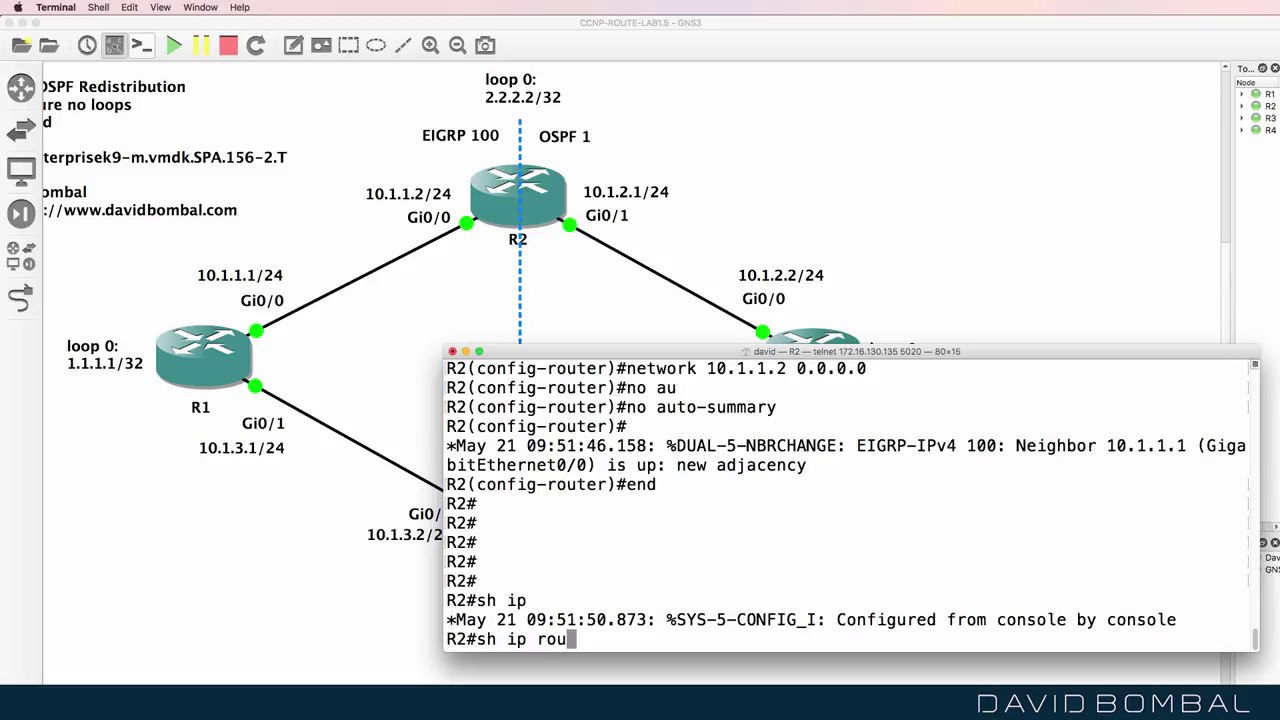
text(ei)
key(Tab)
text(in)
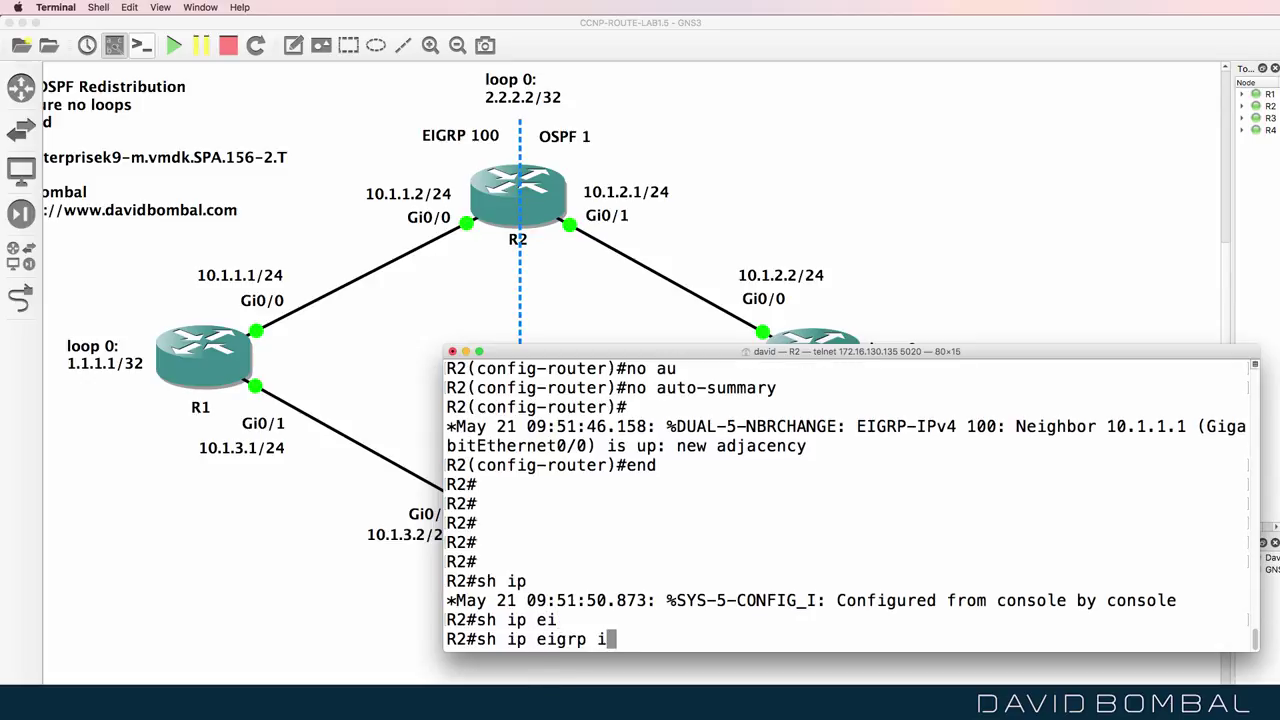
key(Tab)
key(Return)
drag(437, 610, 196, 576)
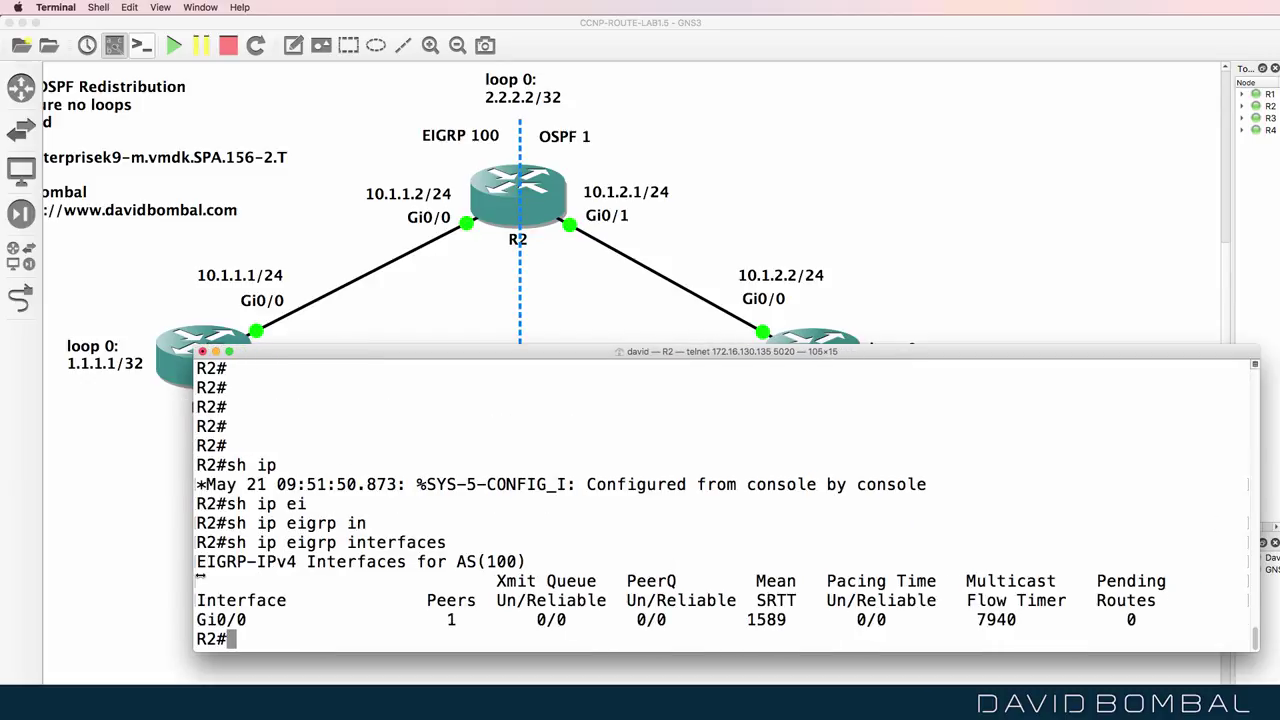
drag(256, 620, 55, 615)
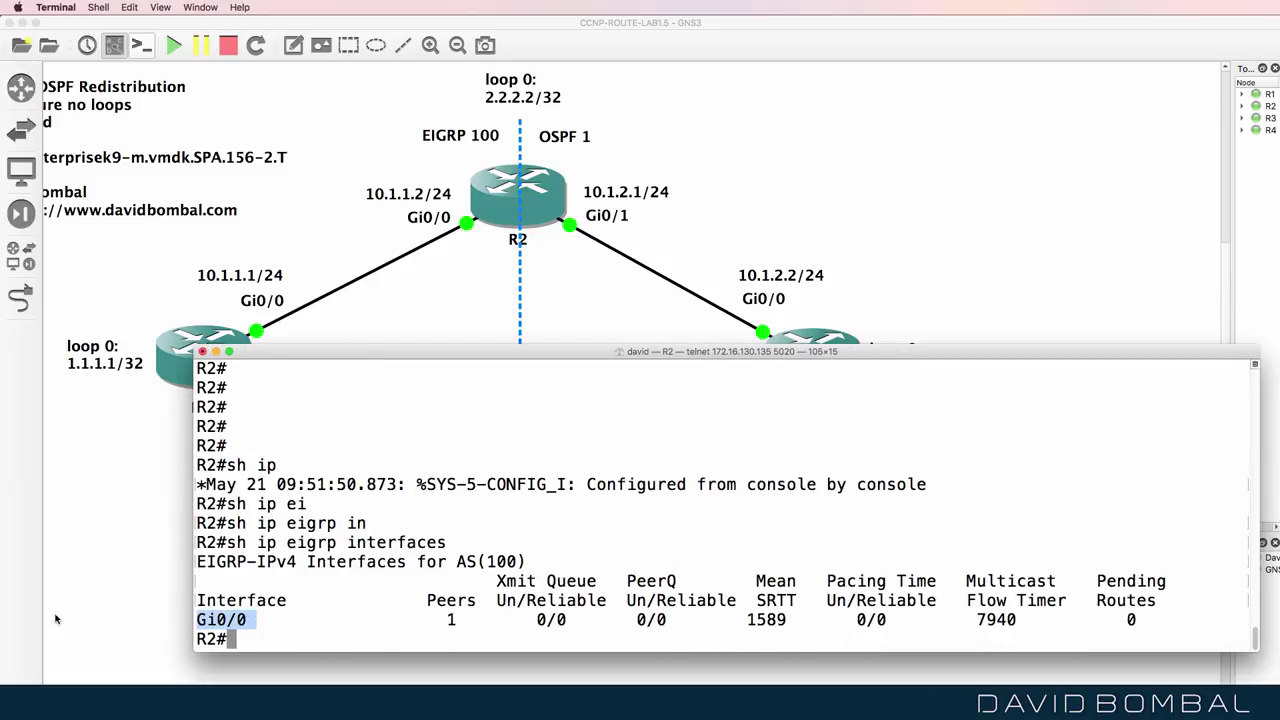
Step: Run 'sh ip eigrp neighbors' on R2 and highlight neighbor 10.1.1.1
text(sh ip ei)
key(Tab)
text(n)
key(Tab)
text(i)
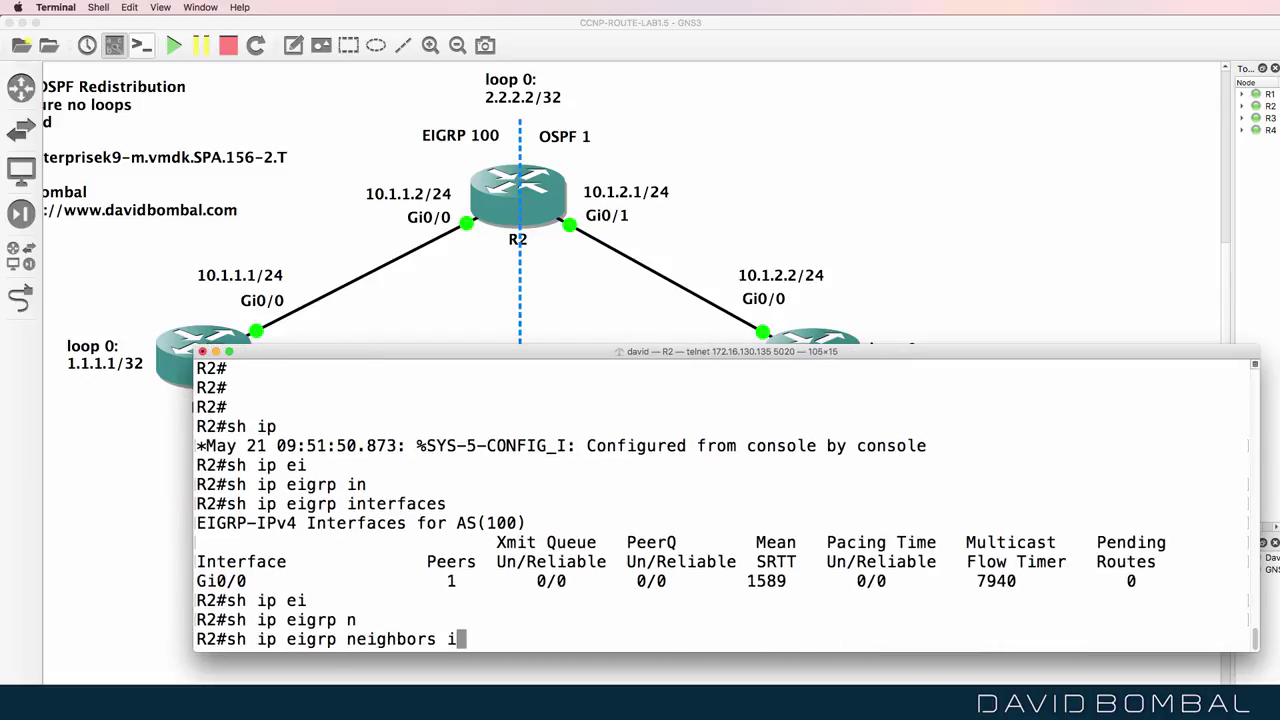
key(BackSpace)
key(Return)
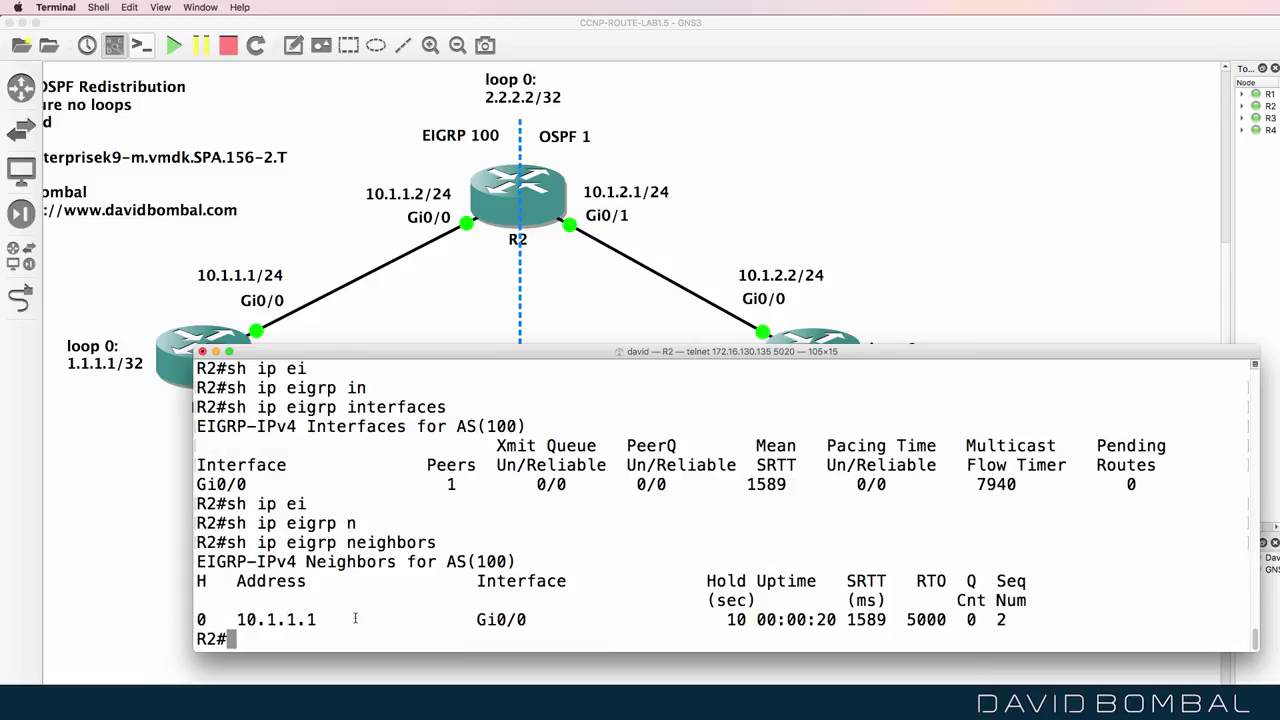
drag(366, 620, 172, 620)
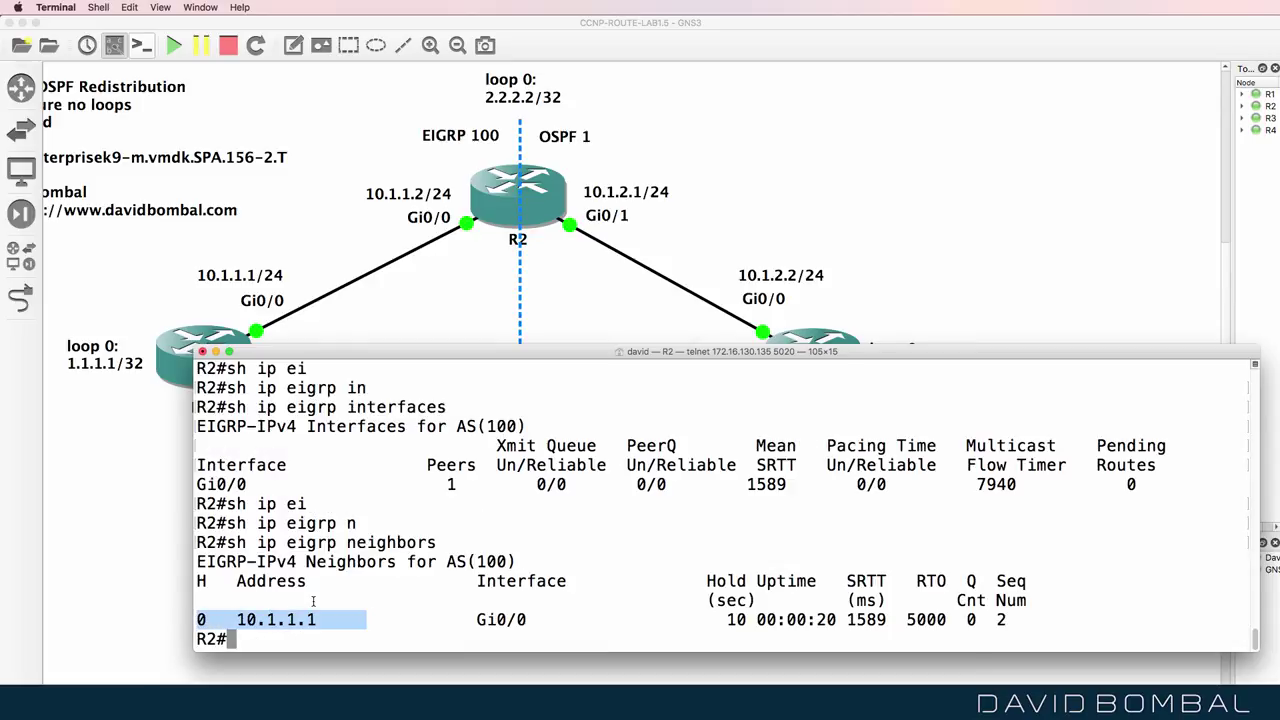
Step: Check R2's routing table for the EIGRP route to 1.1.1.1 and ping 1.1.1.1
text(sh ip rout)
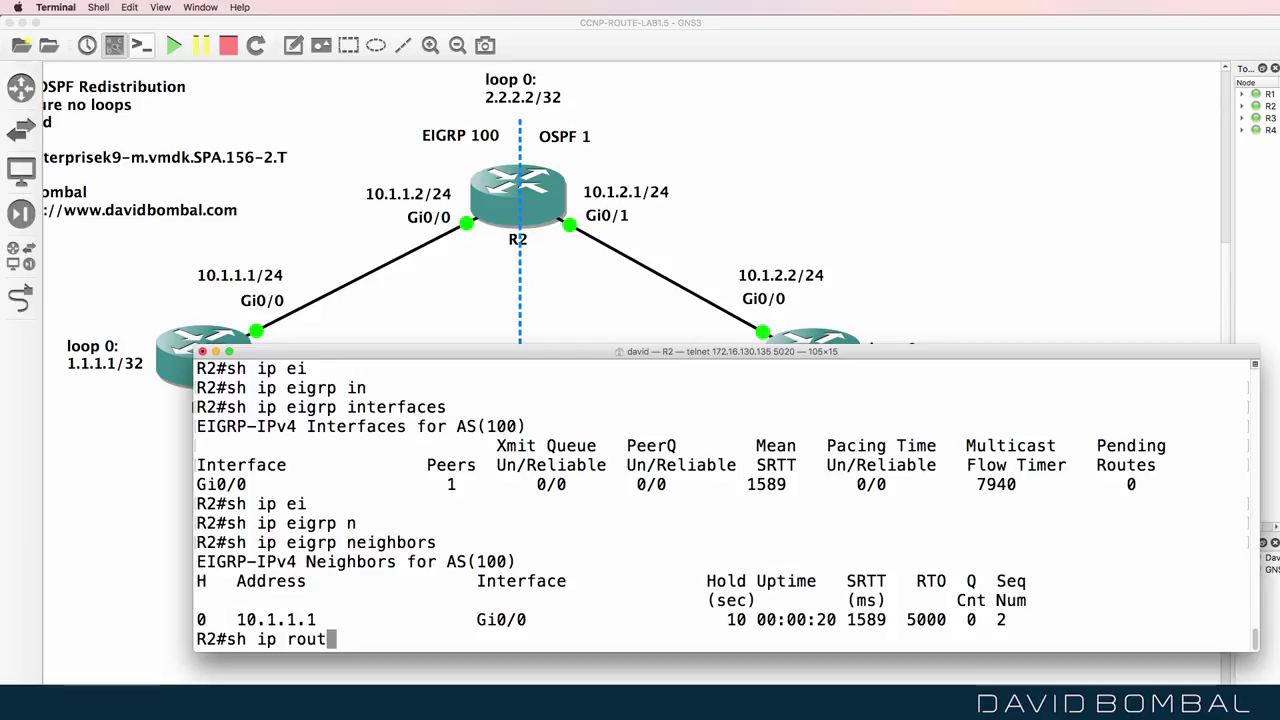
key(Return)
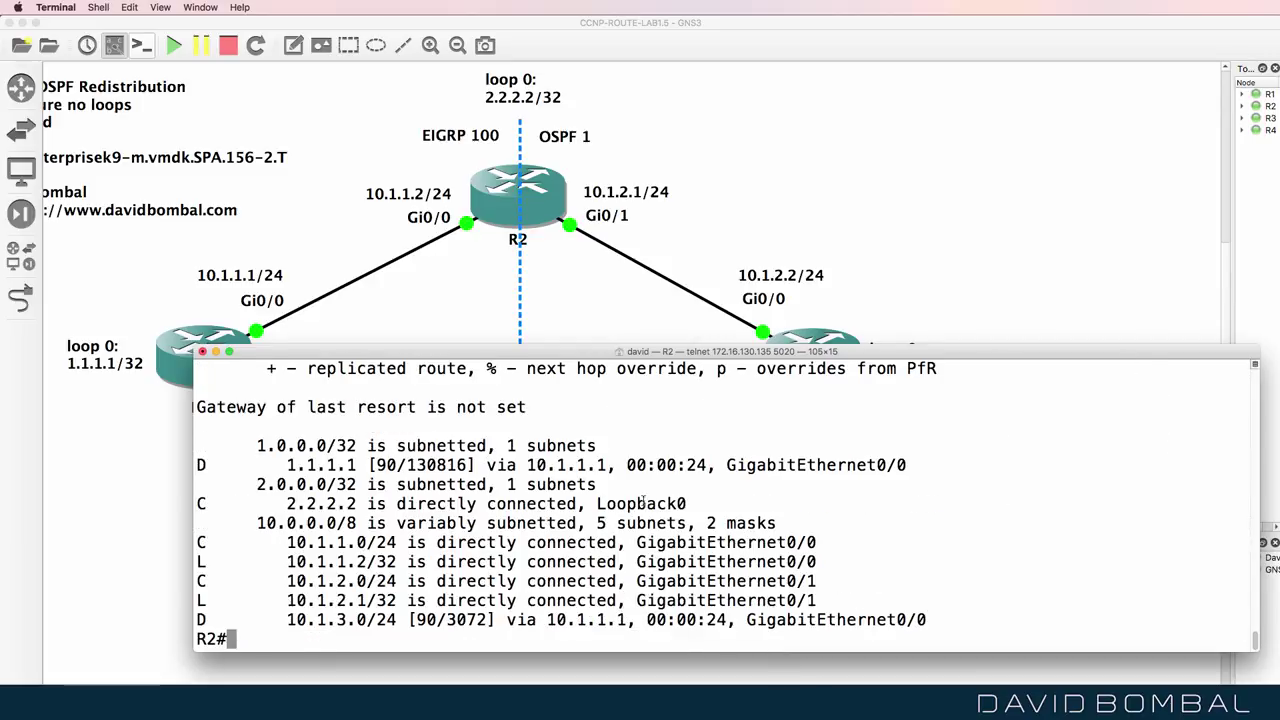
drag(912, 460, 187, 462)
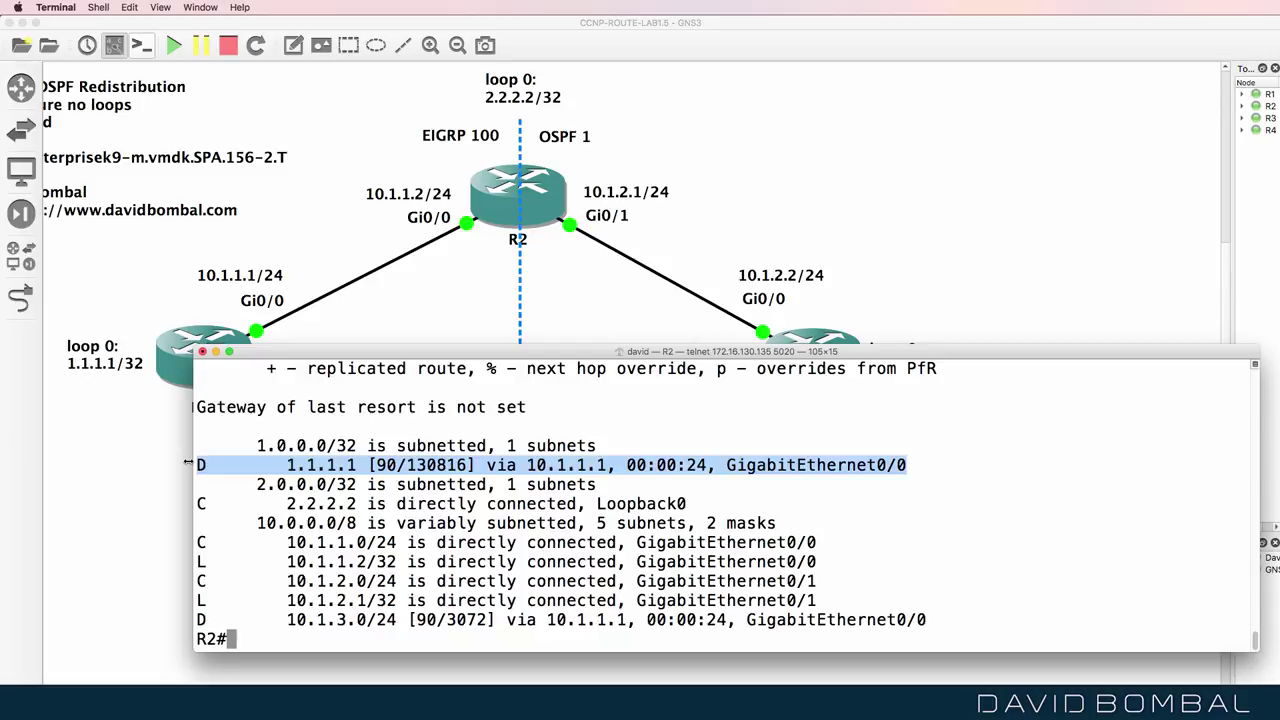
text(ping 1.1.1.1)
key(Return)
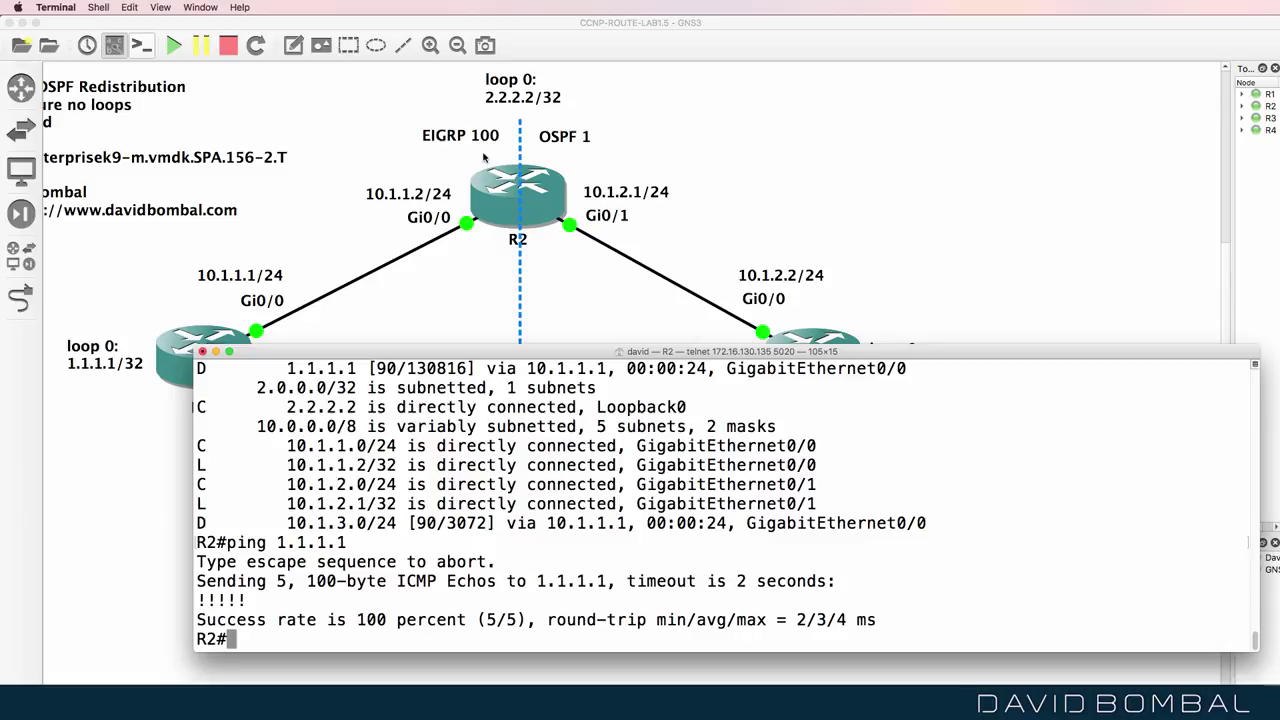
Step: On R2, start router ospf 1 and add network 2.2.2.2 0.0.0.0 area 0
text(conf t)
key(Return)
text(rotuer)
key(BackSpace)
key(BackSpace)
key(BackSpace)
key(BackSpace)
key(BackSpace)
text(uter ospf 1)
key(Return)
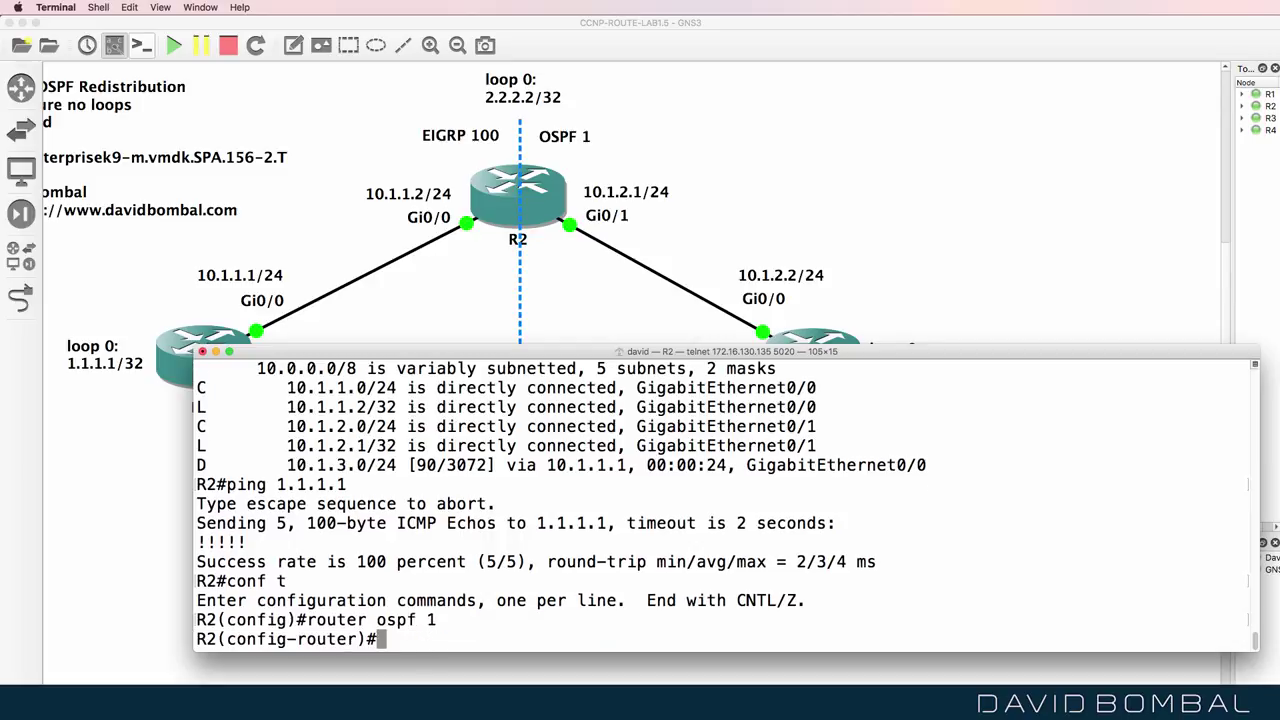
text(net)
key(Tab)
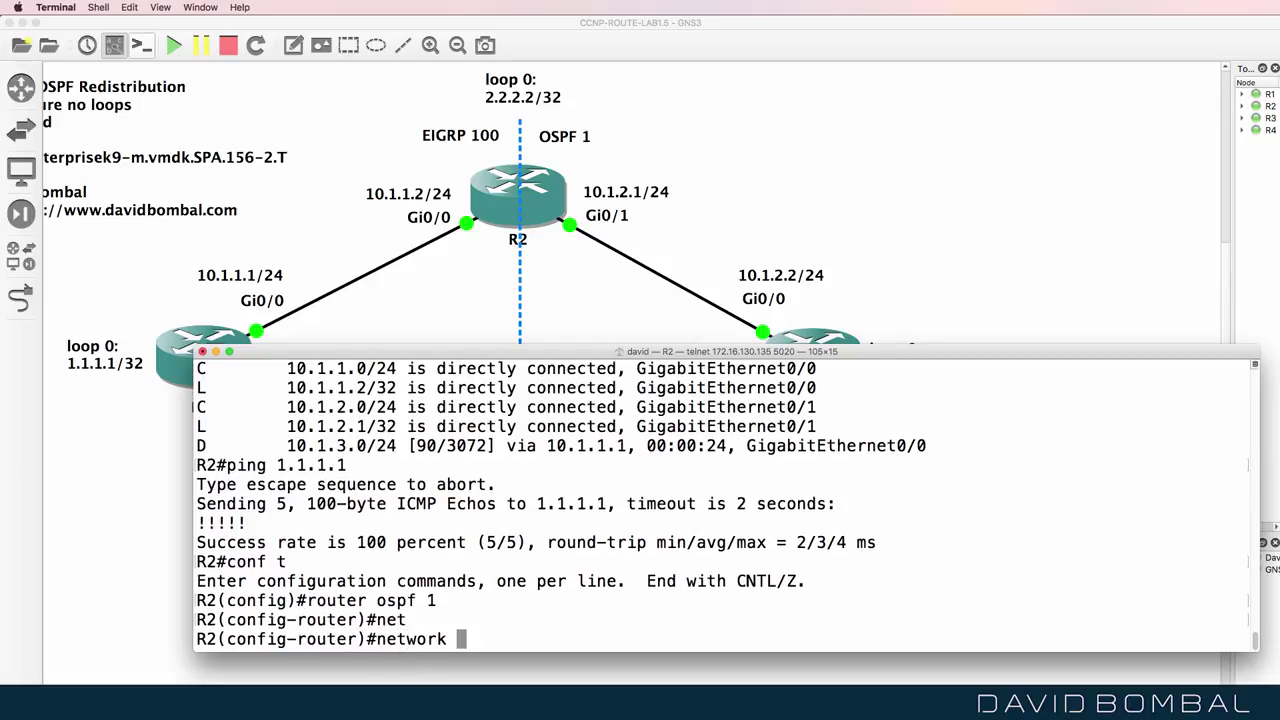
text(2.2.2.2 0.0.0.0 area 0)
key(Return)
Step: Add network 10.1.2.1 0.0.0.0 area 0 to OSPF 1 and exit configuration
text(net)
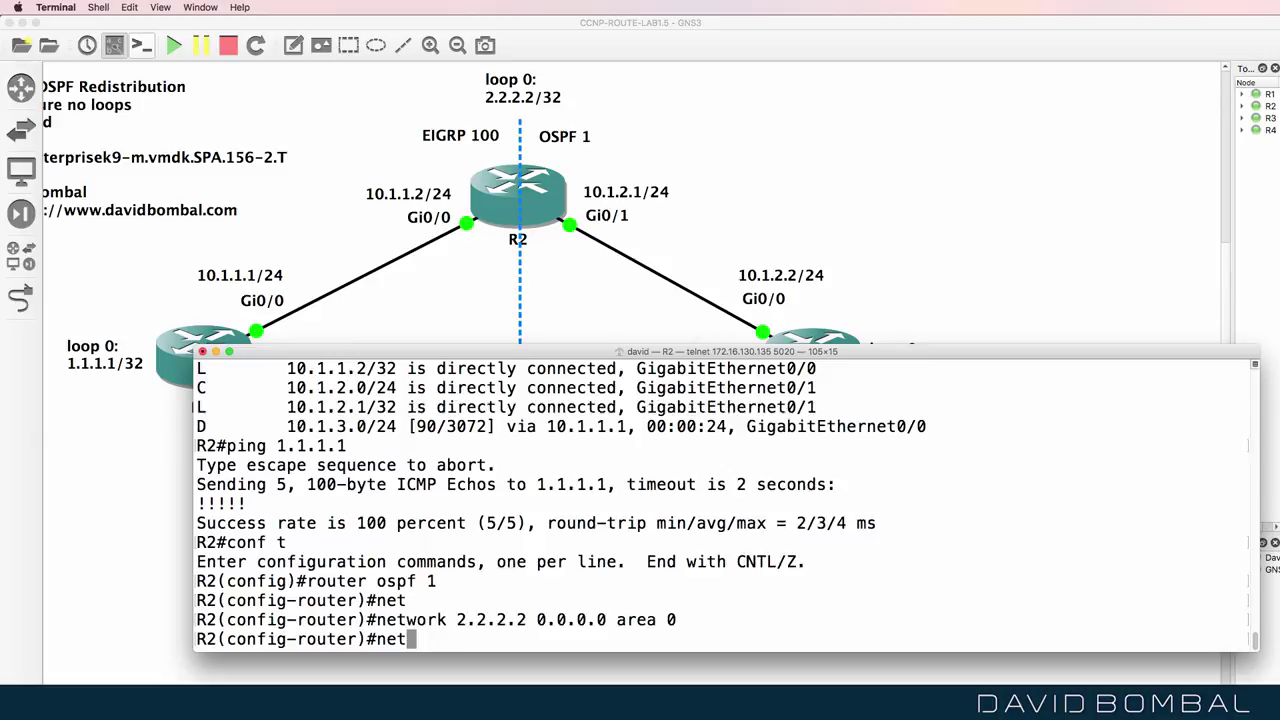
key(Tab)
text(10.1.)
text(2.1 0.0.0.0 area 0)
key(Return)
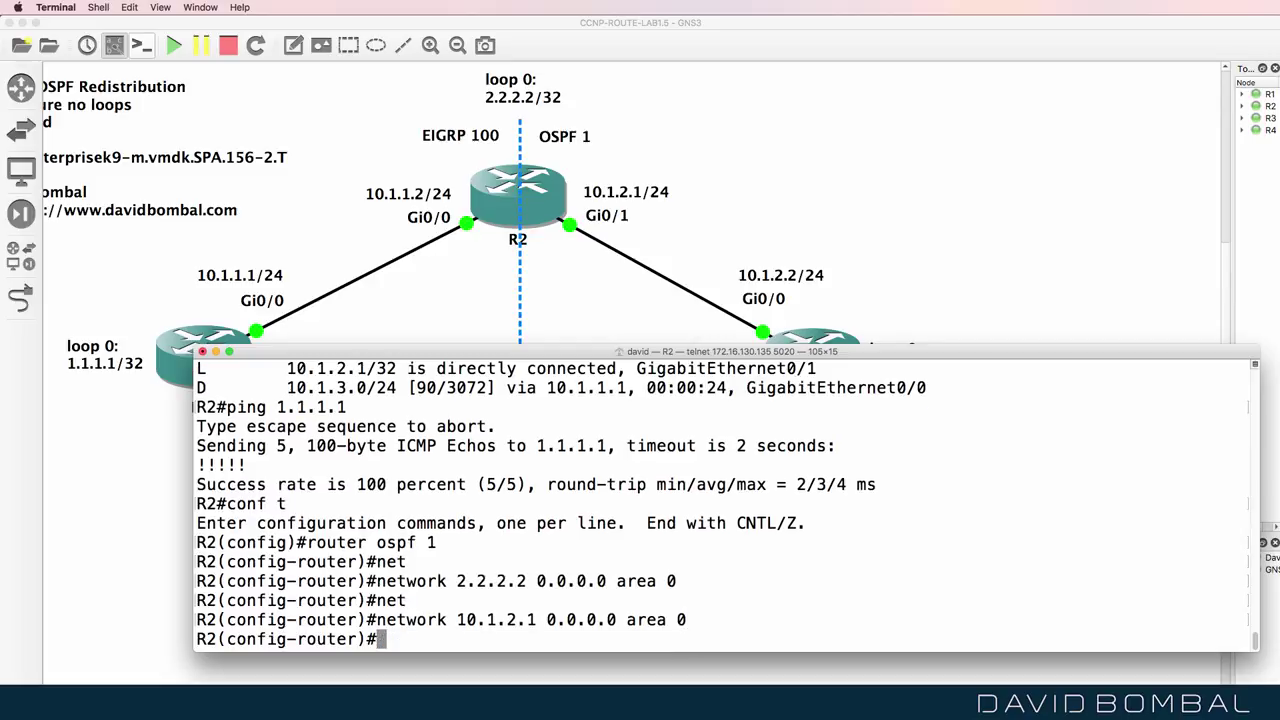
text(end)
key(Return)
key(Return)
Step: List R2's OSPF interfaces with 'sh ip ospf interface brief'
text(sh ip )
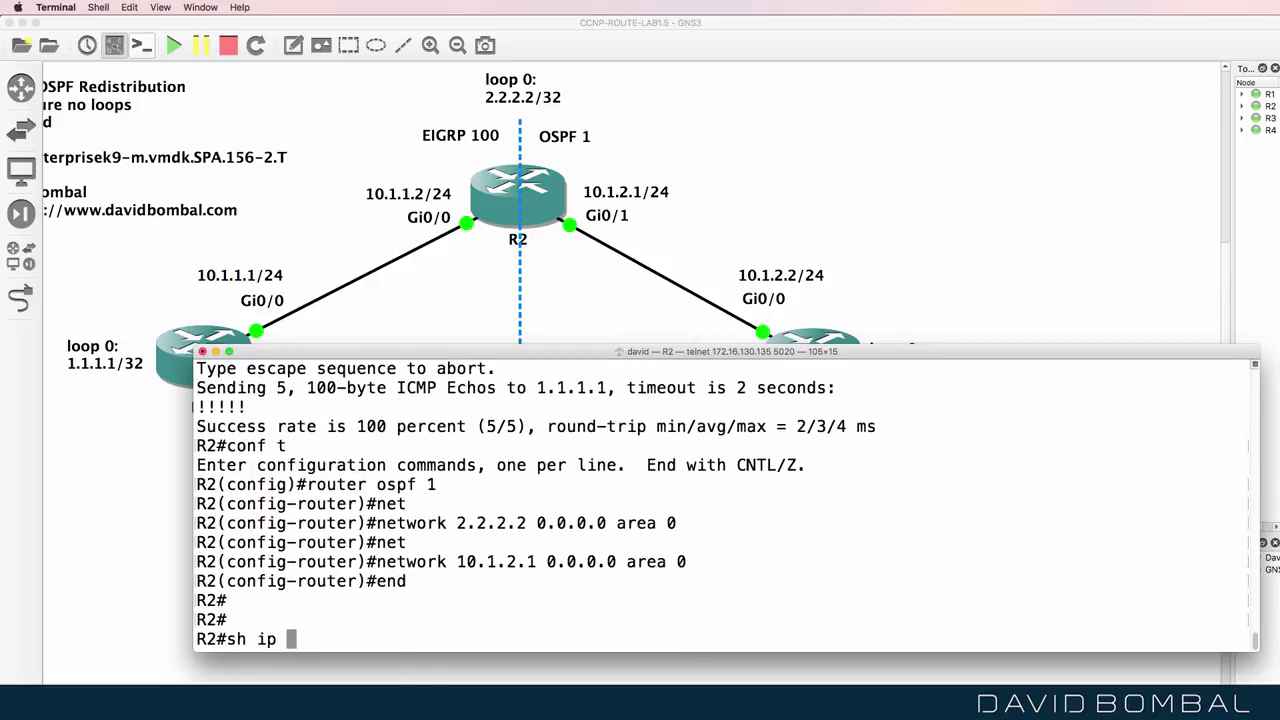
text(ospf in)
key(Tab)
text(br)
key(Tab)
key(Return)
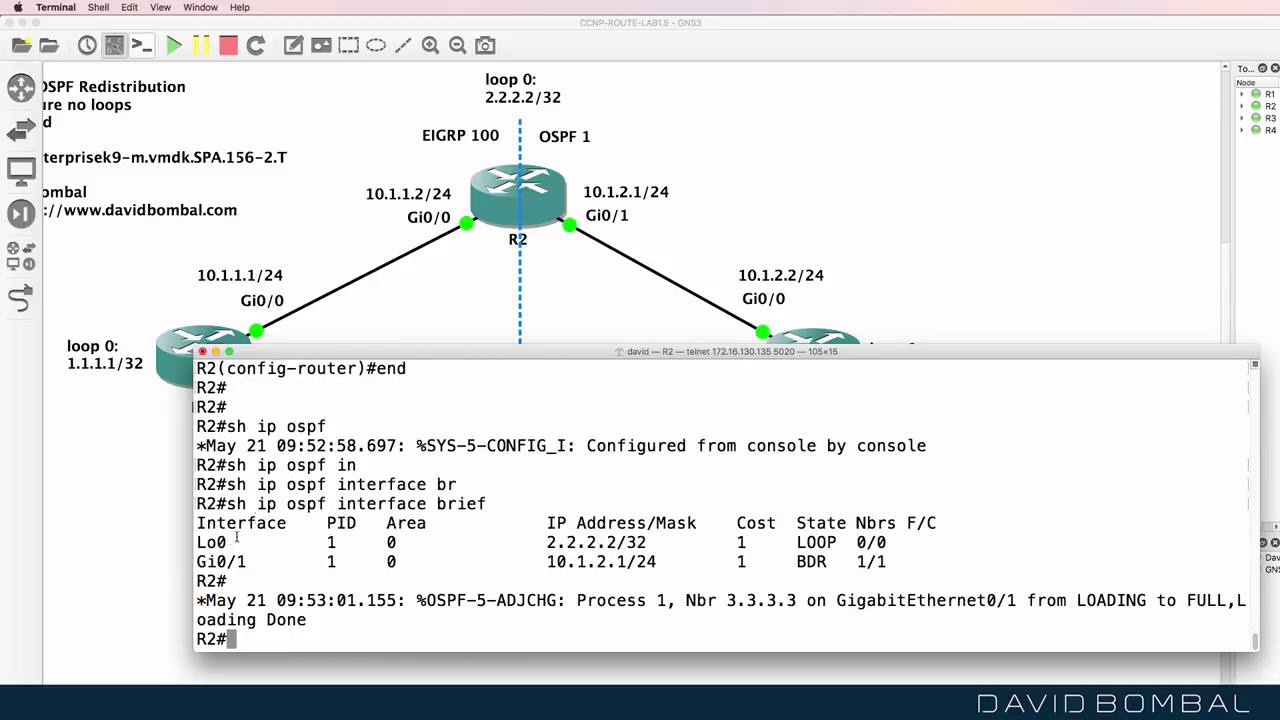
Step: Highlight R2's OSPF interfaces Lo0 and Gi0/1, the adjacency message, and neighbor 3.3.3.3
drag(247, 545, 190, 541)
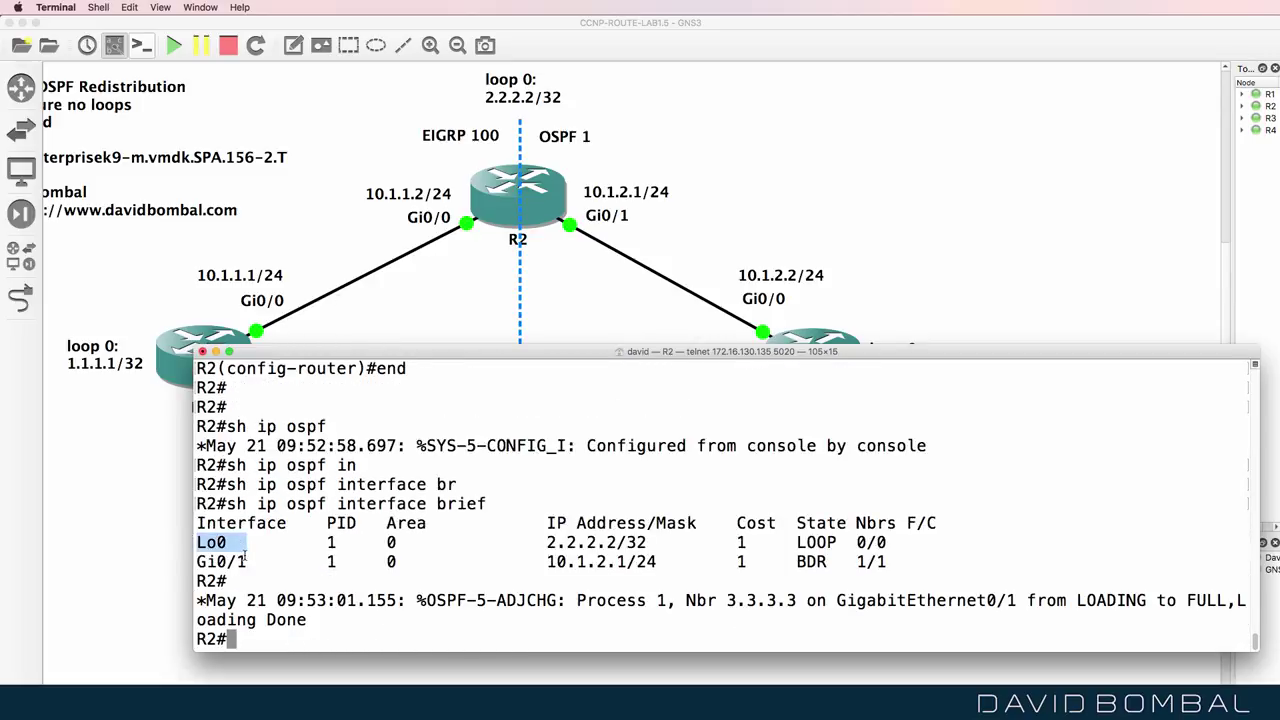
drag(258, 562, 190, 563)
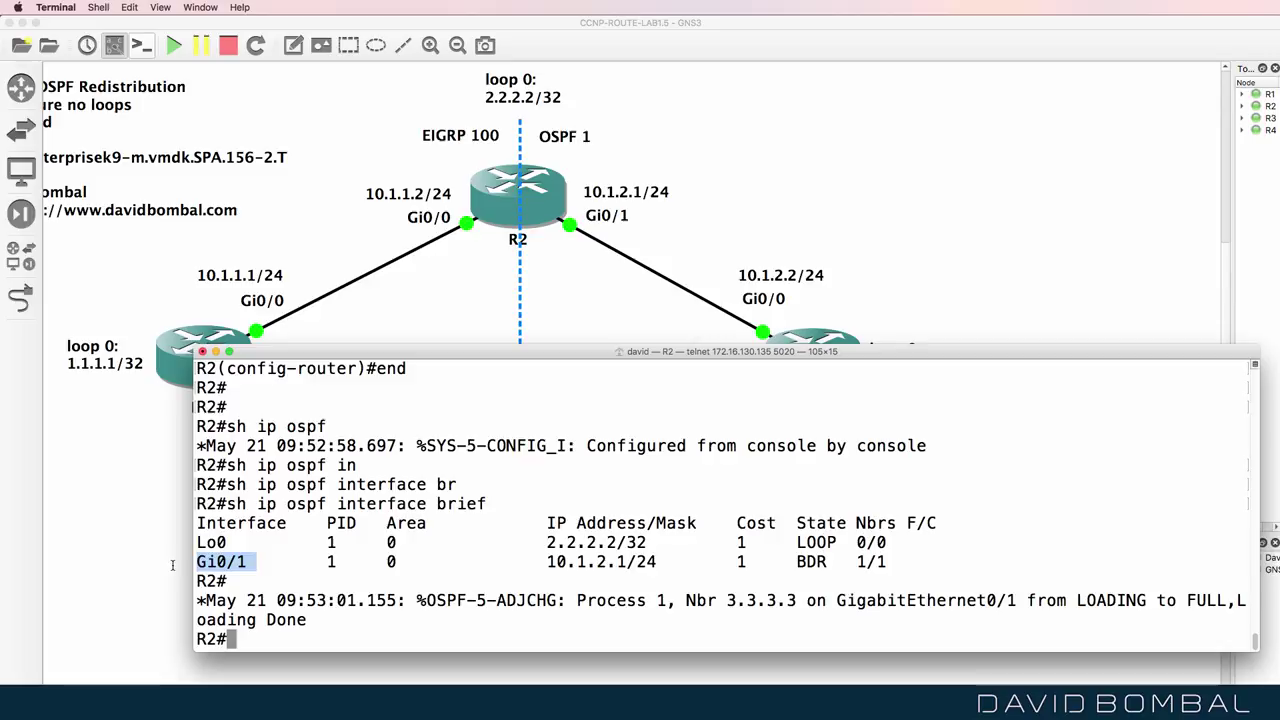
drag(476, 652, 17, 600)
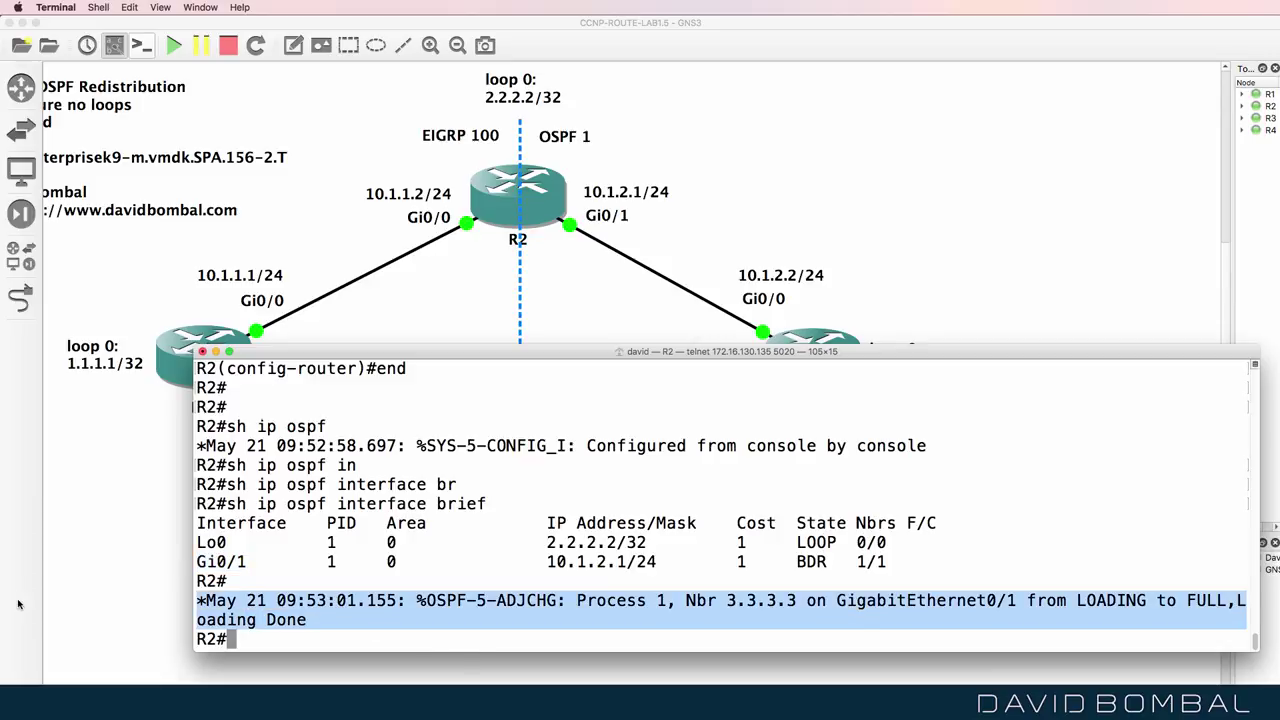
click(728, 594)
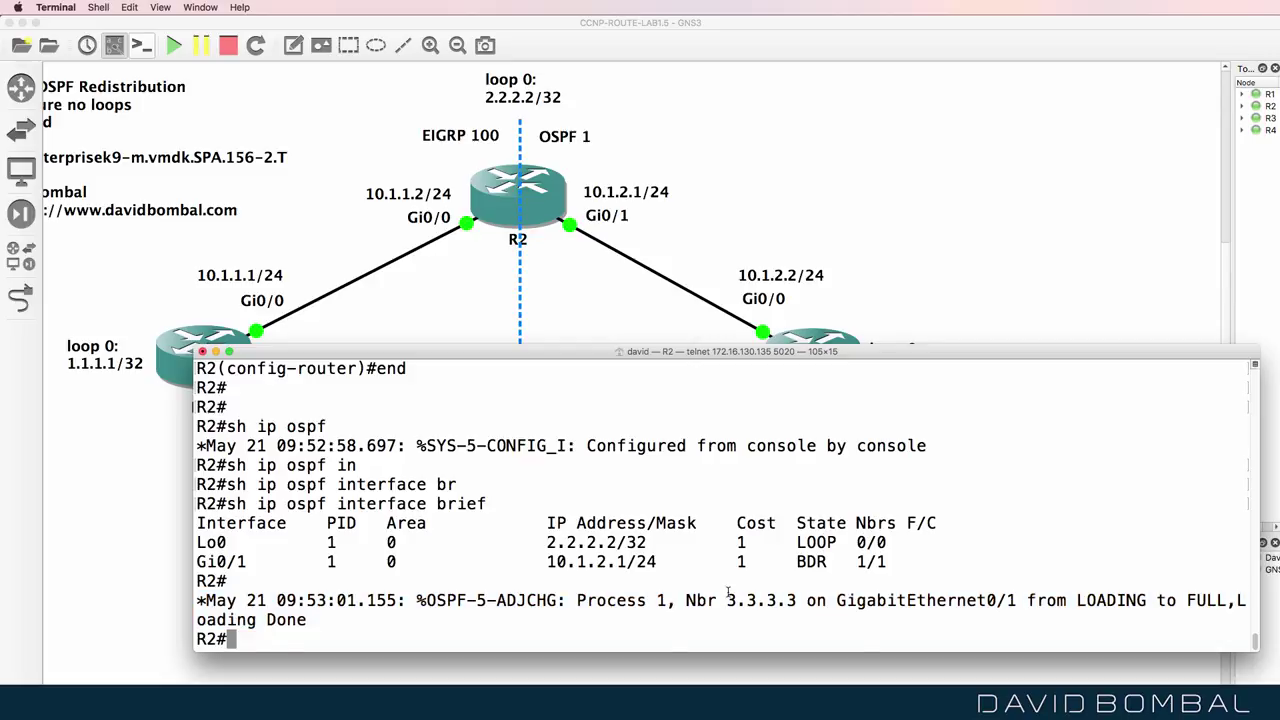
drag(725, 596, 810, 600)
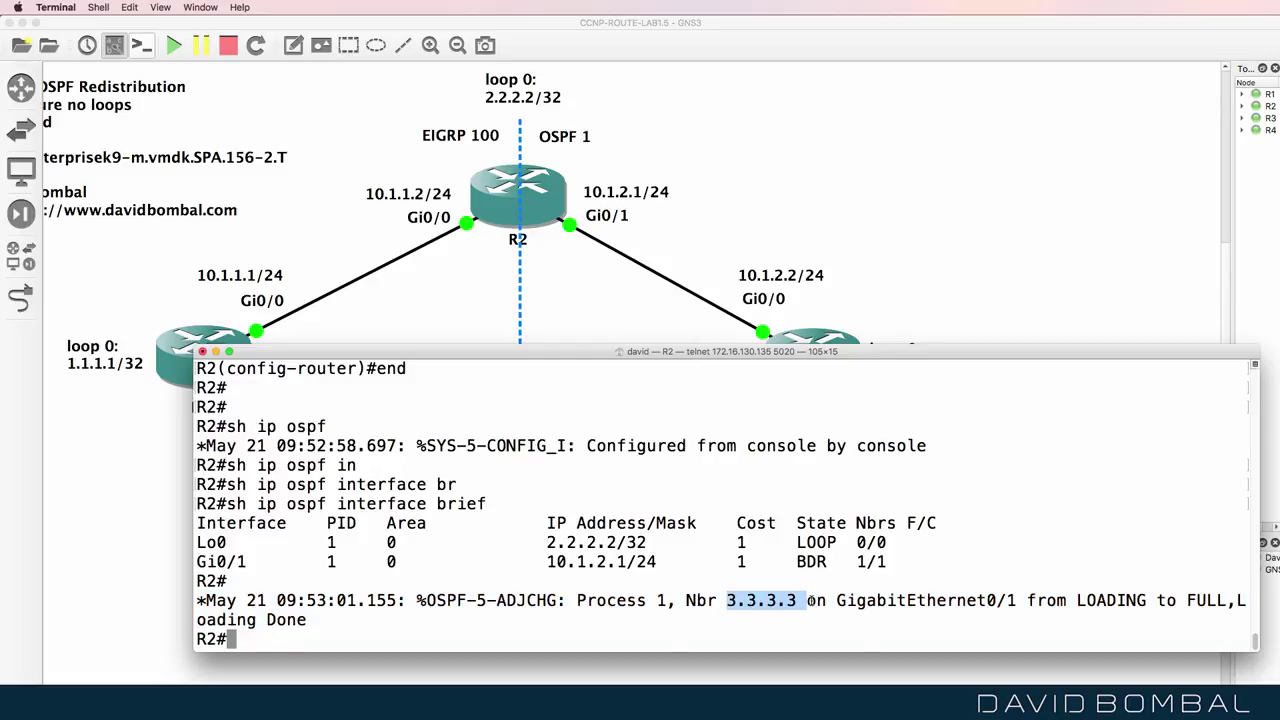
Step: List R2's OSPF neighbors with show ip ospf neighbor and mark the 3.3.3.3 FULL/DR entry
text(sh ip )
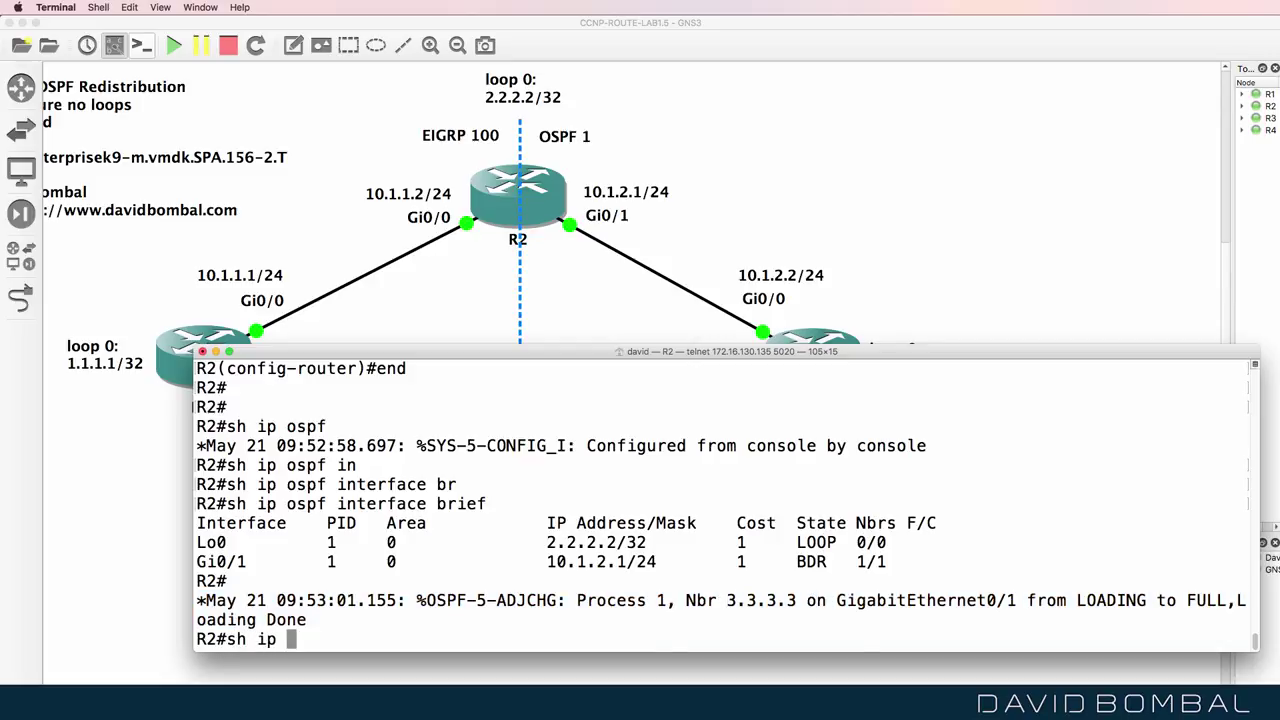
text(osp)
key(Tab)
text(nei)
key(Return)
drag(525, 618, 185, 623)
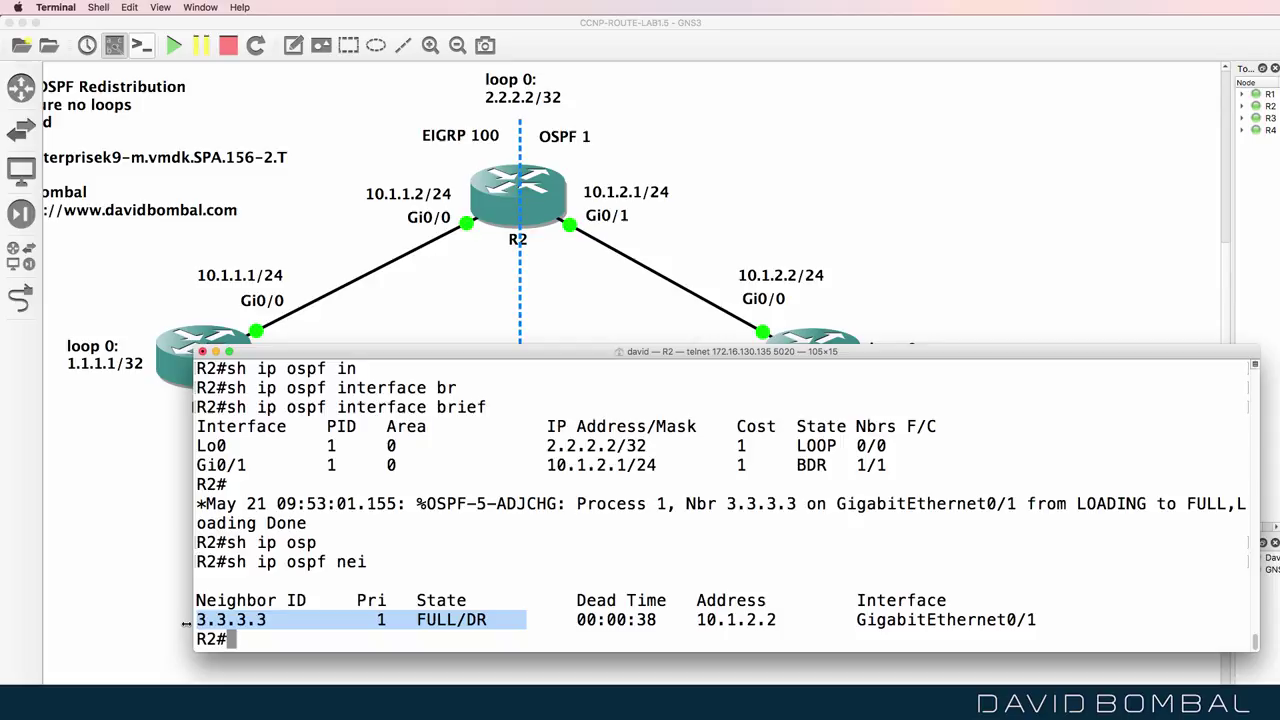
Step: Display R2's full routing table and highlight the OSPF route to 3.3.3.3
text(sh ip route)
key(Return)
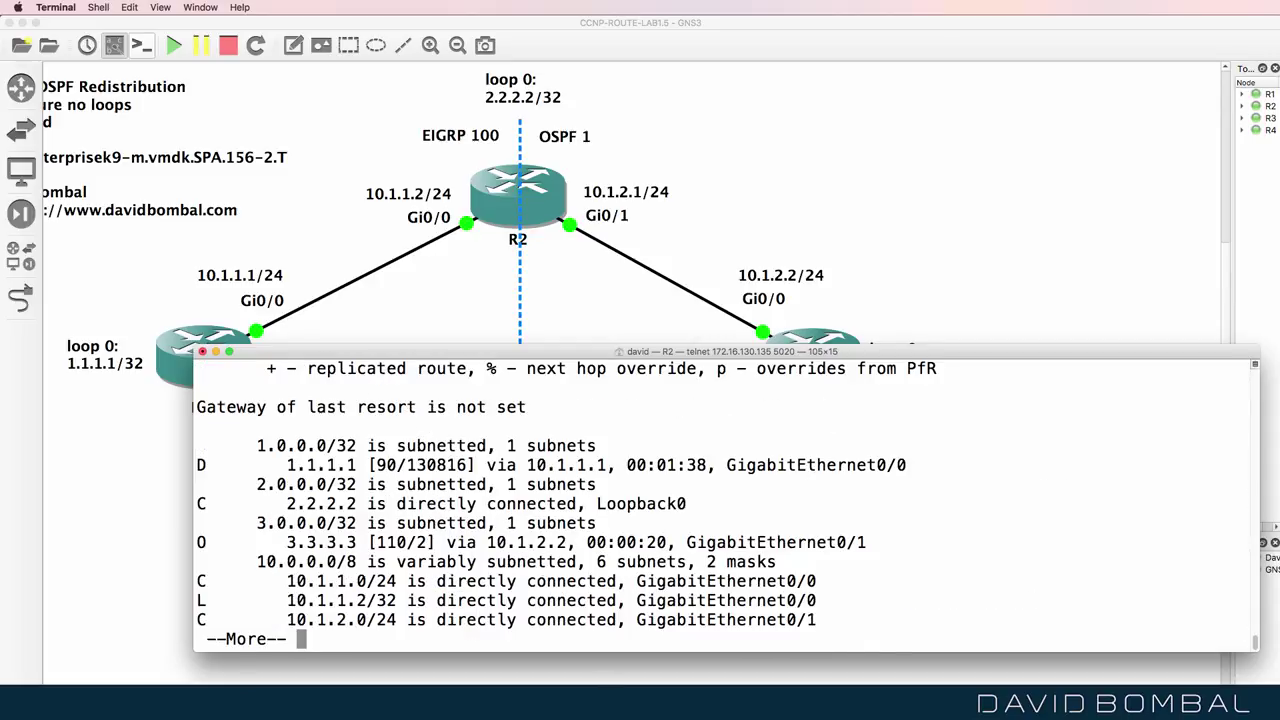
key(space)
drag(196, 486, 895, 488)
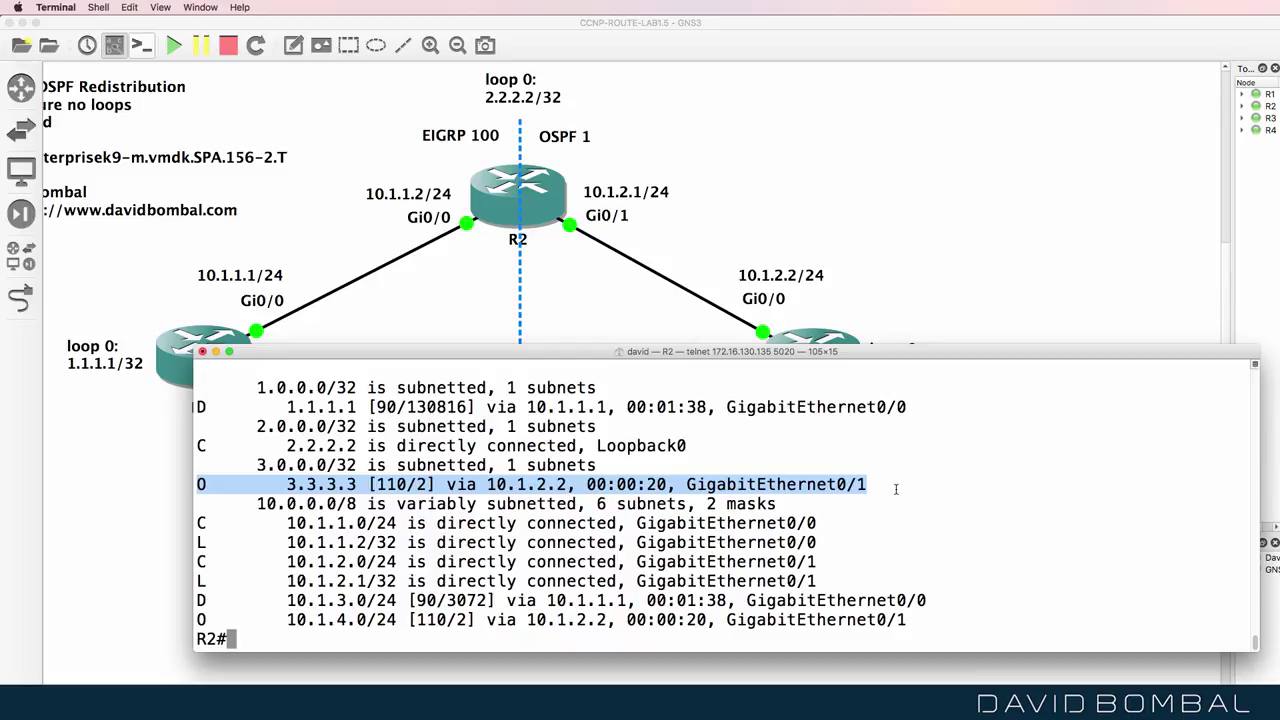
Step: Ping 3.3.3.3 and 1.1.1.1 from R2
text(ping 3.3.3.3)
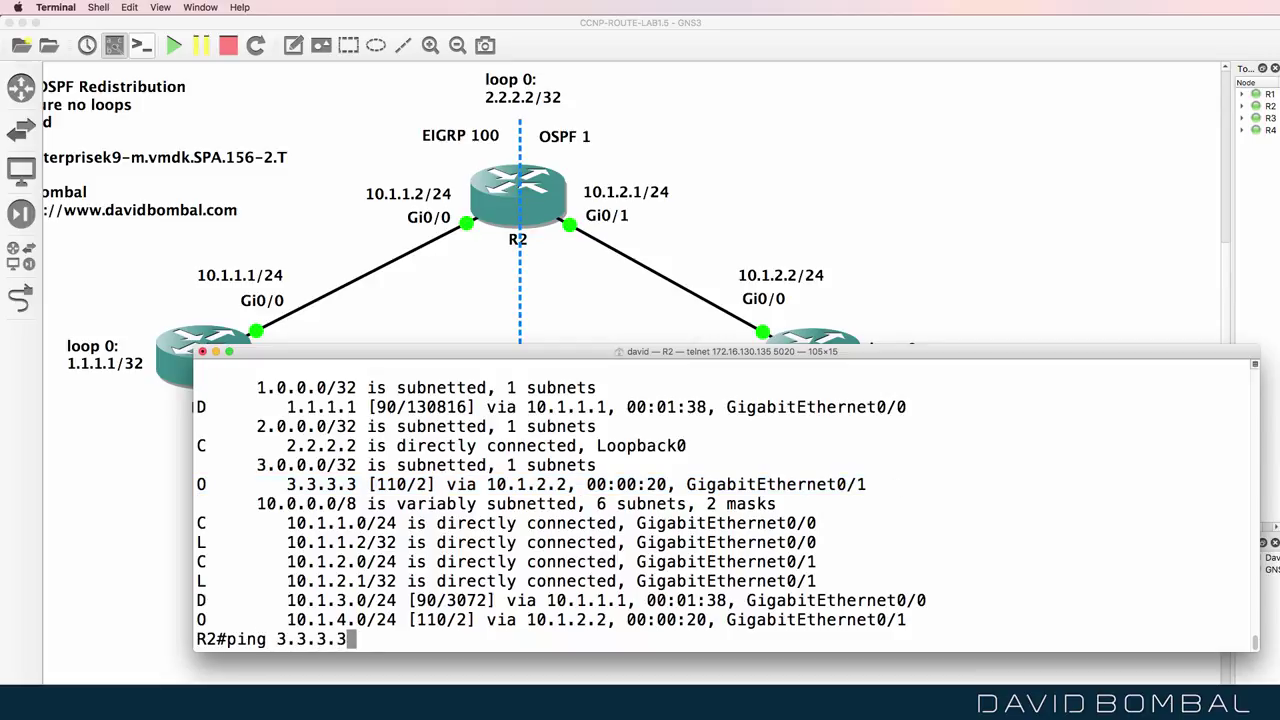
key(Return)
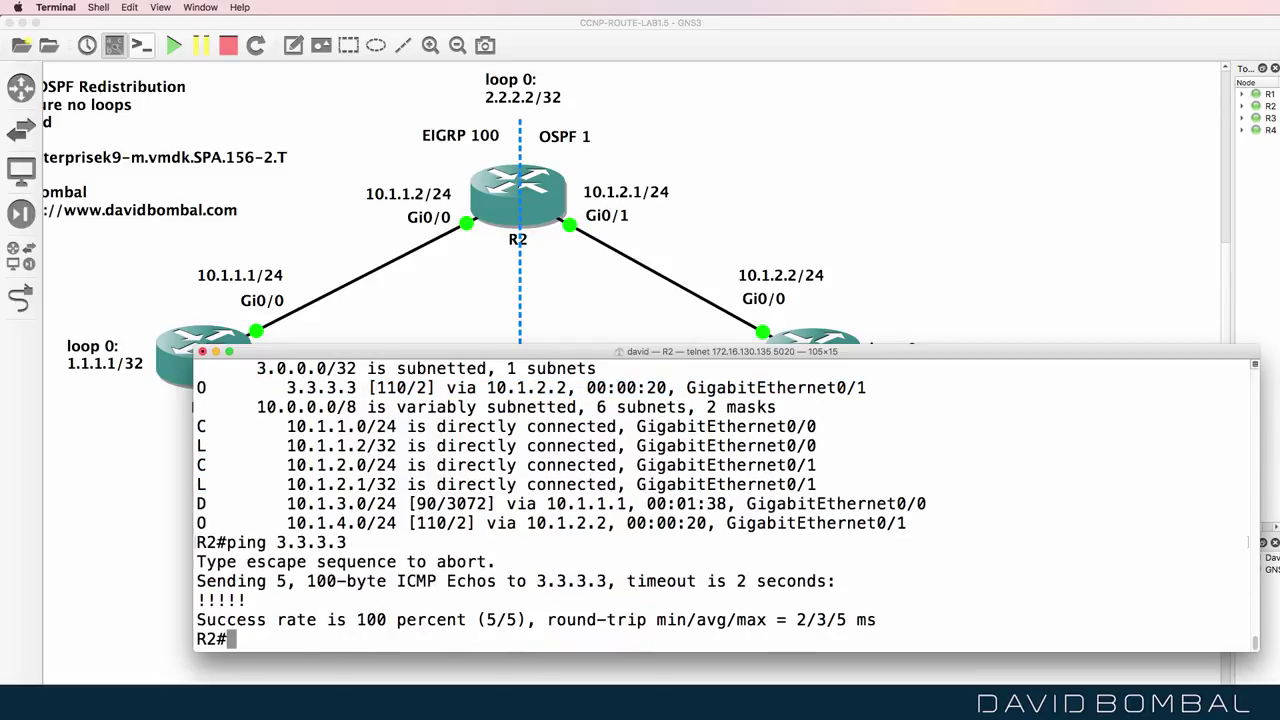
text(ping 1.1.1.1)
key(Return)
Step: Redisplay R2's routing table in a taller console, marking the D 1.1.1.1 and O 3.3.3.3 lines
text(sh ip route)
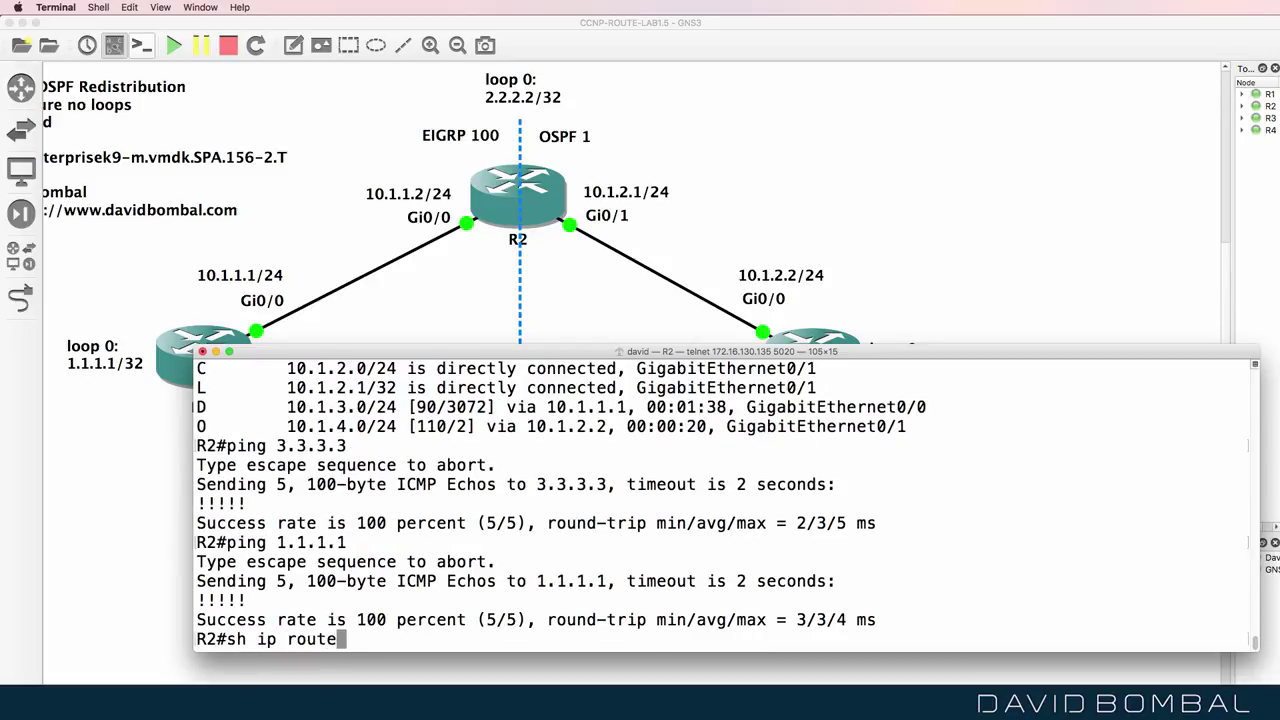
key(Return)
key(space)
drag(553, 347, 542, 284)
drag(193, 408, 1060, 404)
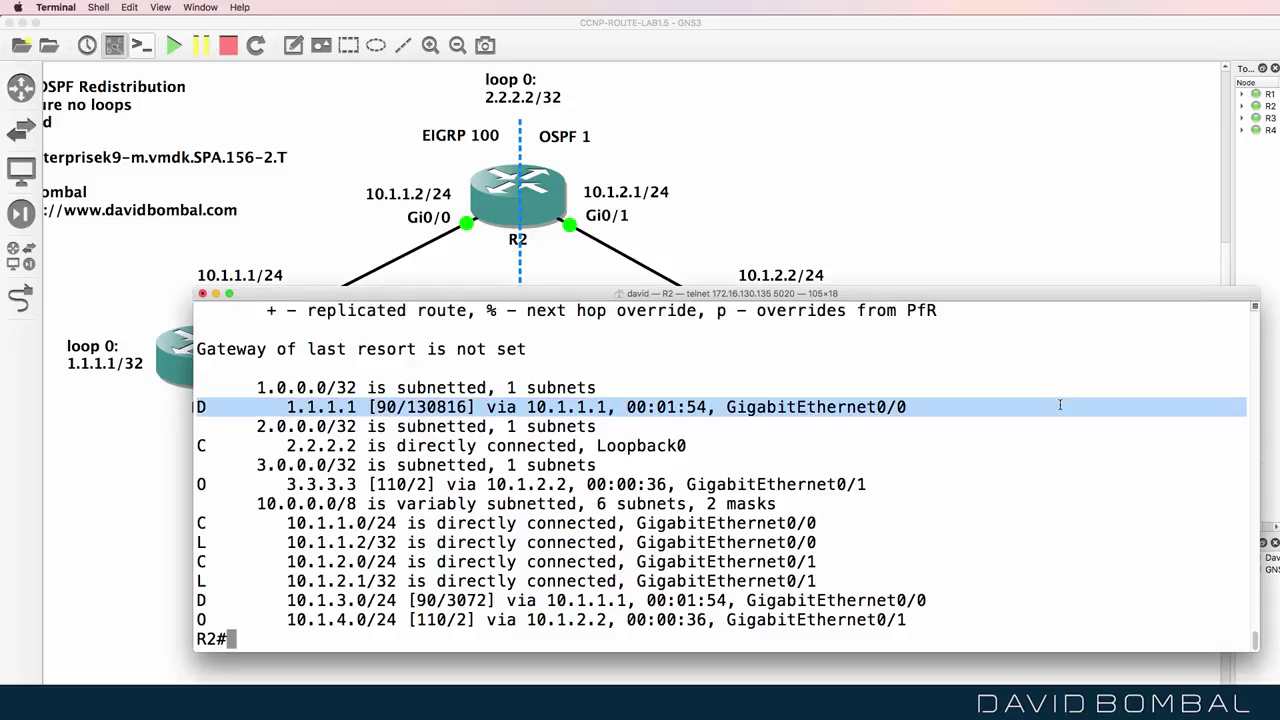
drag(196, 484, 897, 491)
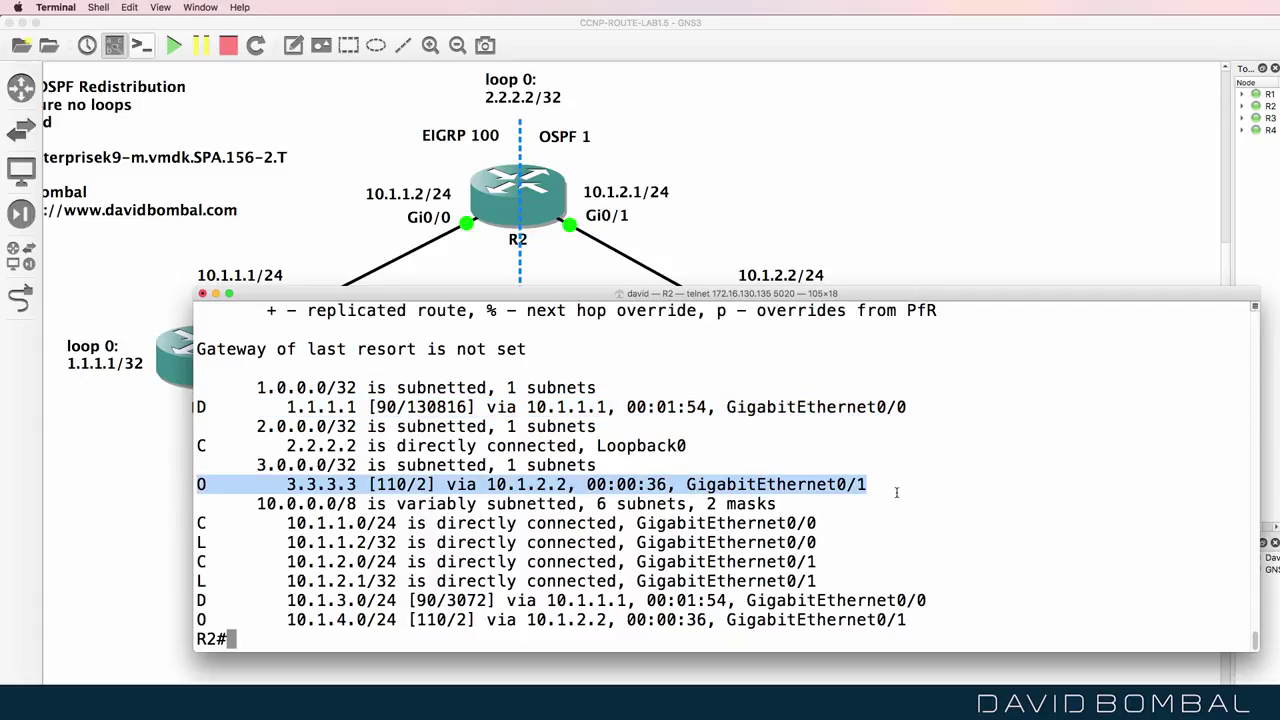
Step: Run show ip ospf database on R2's console and mark the output
click(734, 45)
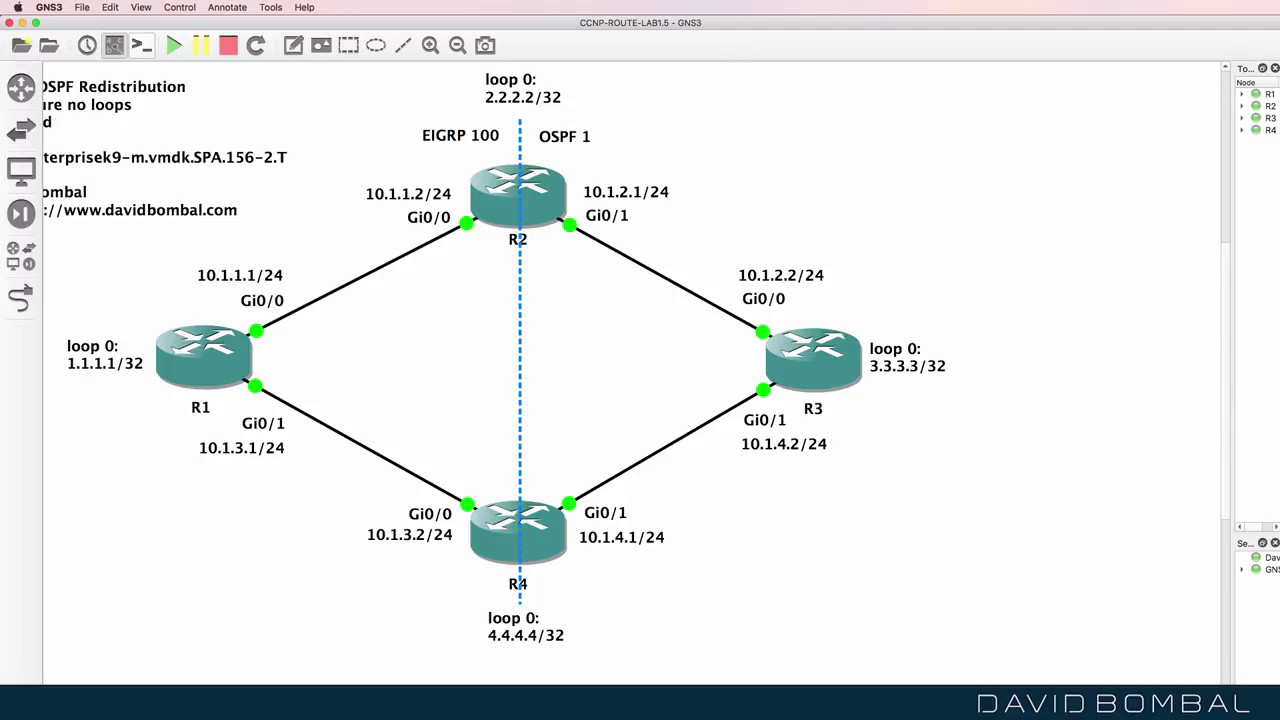
key(super+Tab)
text(sh)
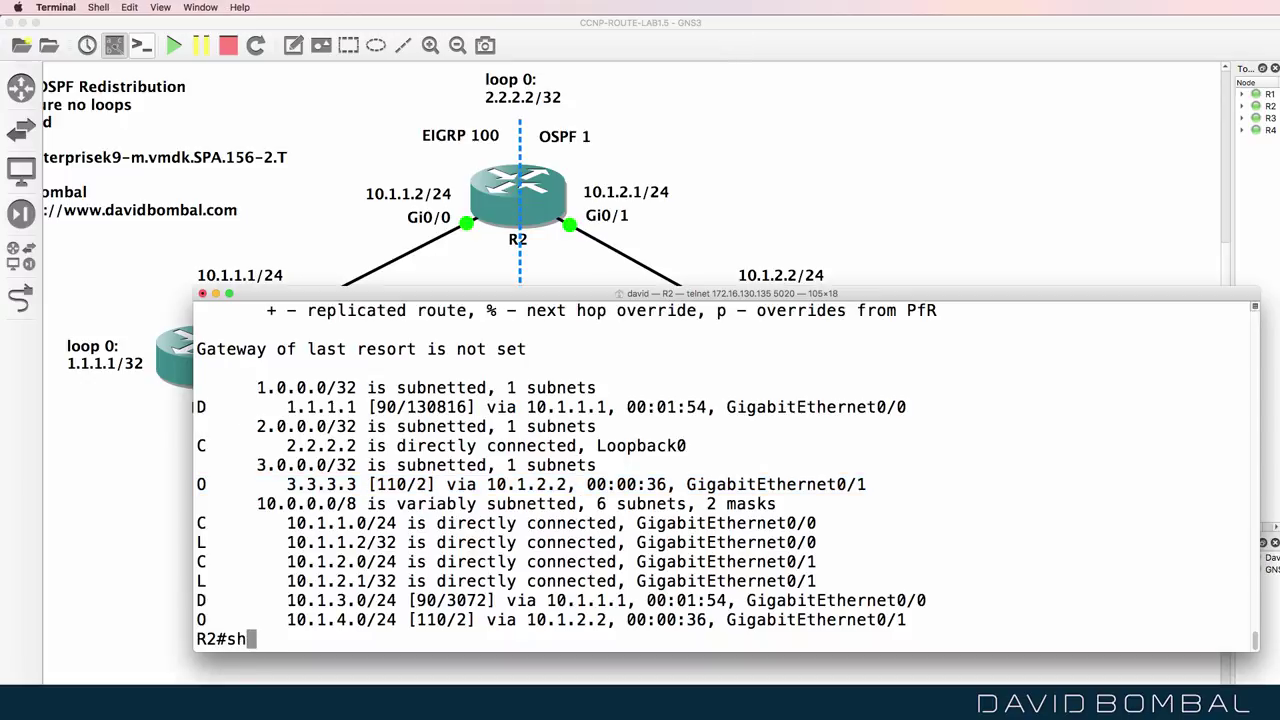
text( ip ospf d)
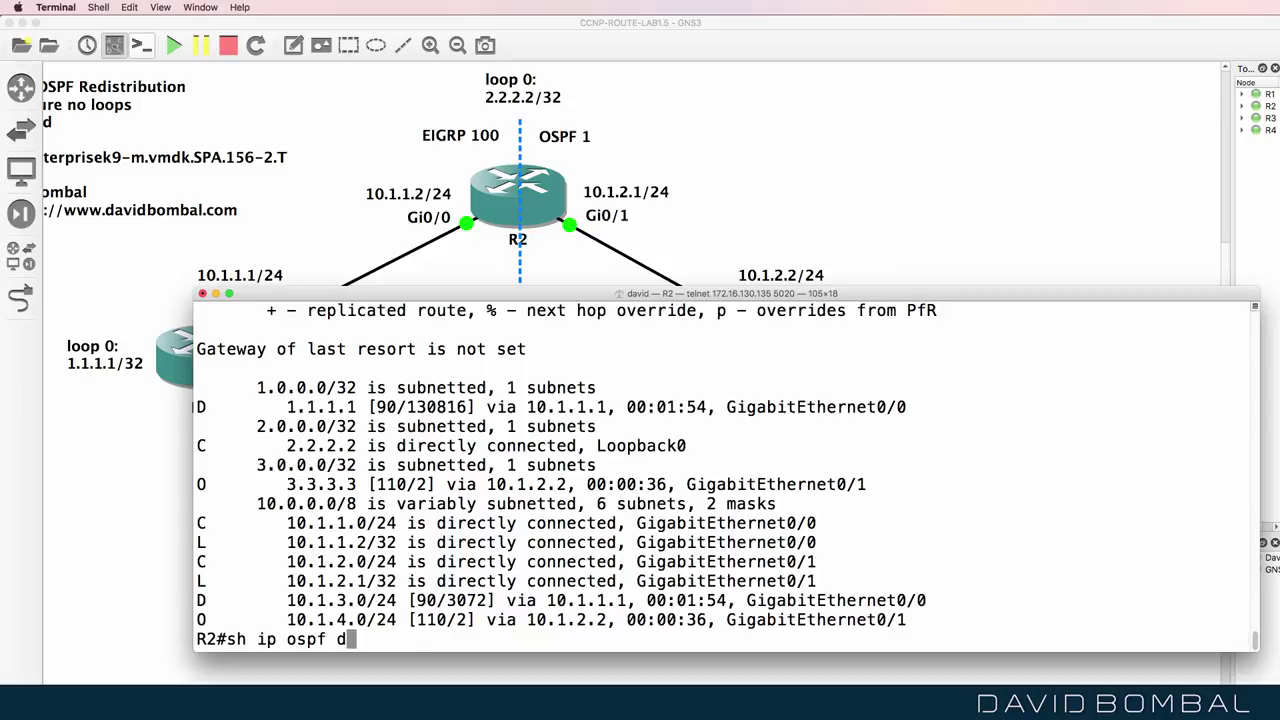
key(Tab)
key(Return)
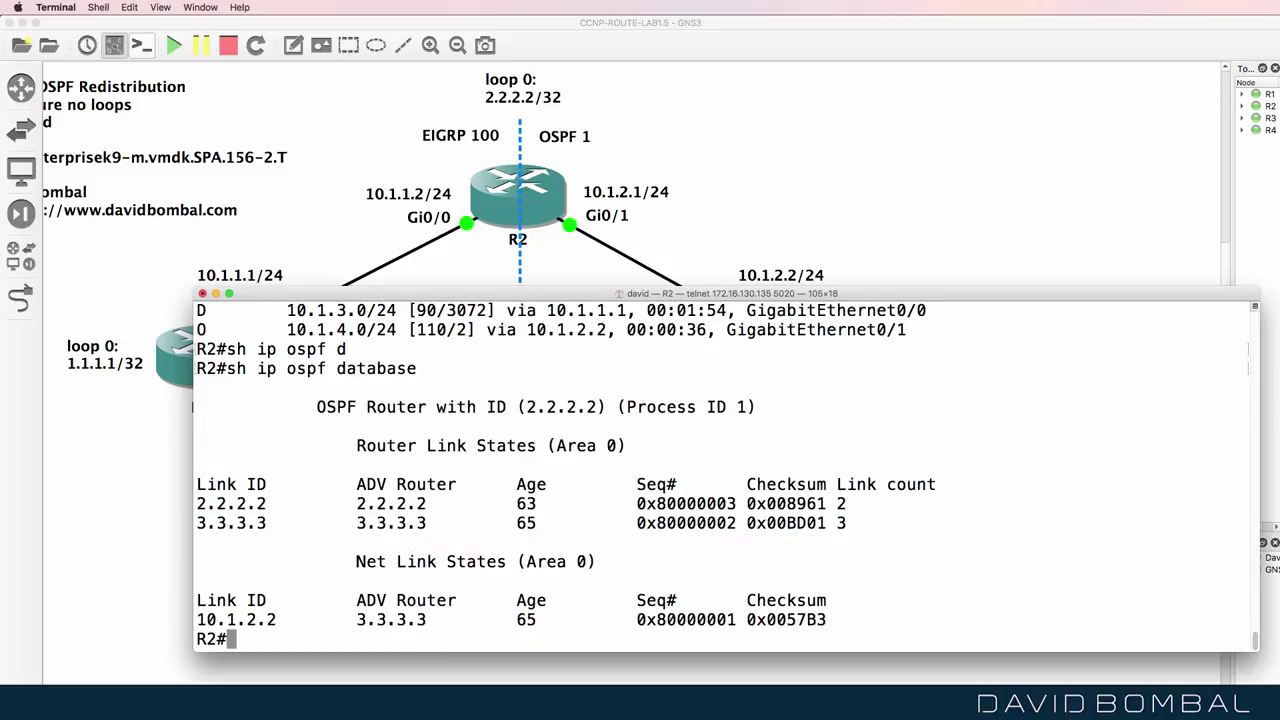
drag(228, 424, 399, 662)
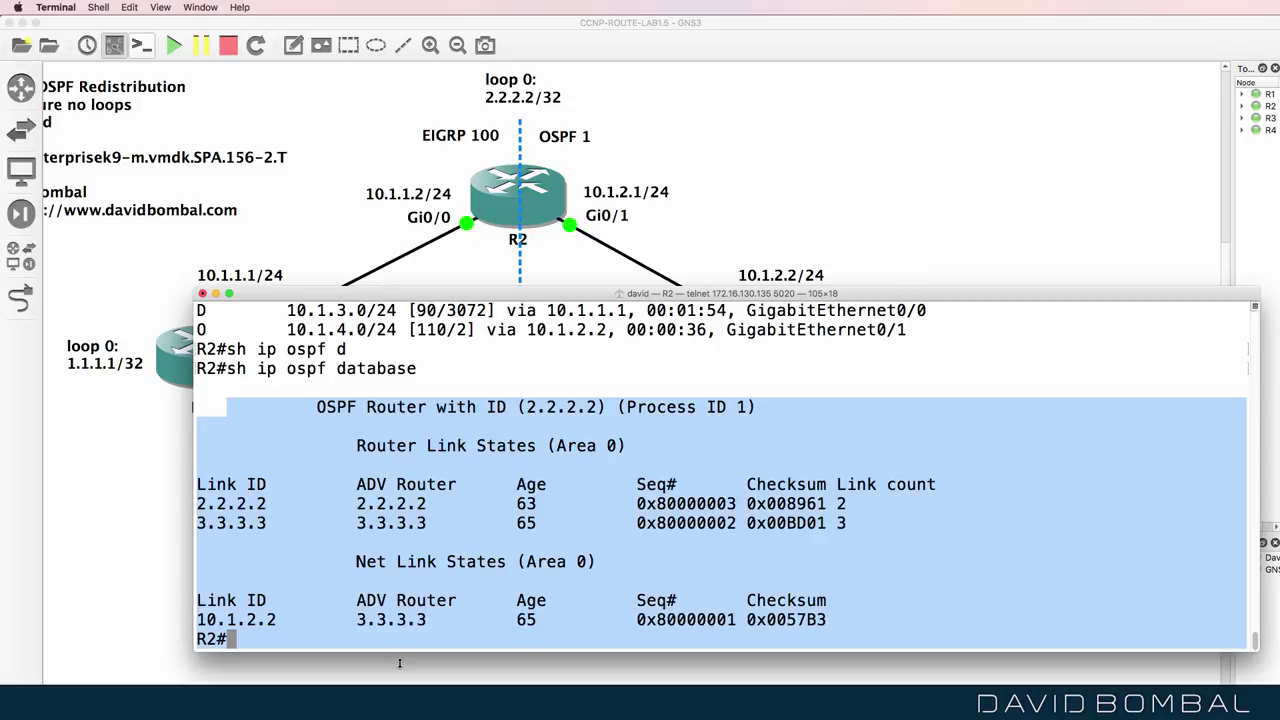
Step: Run show ip eigrp topology on R2, mark the route entries, and bring the topology diagram forward
text(sh ip )
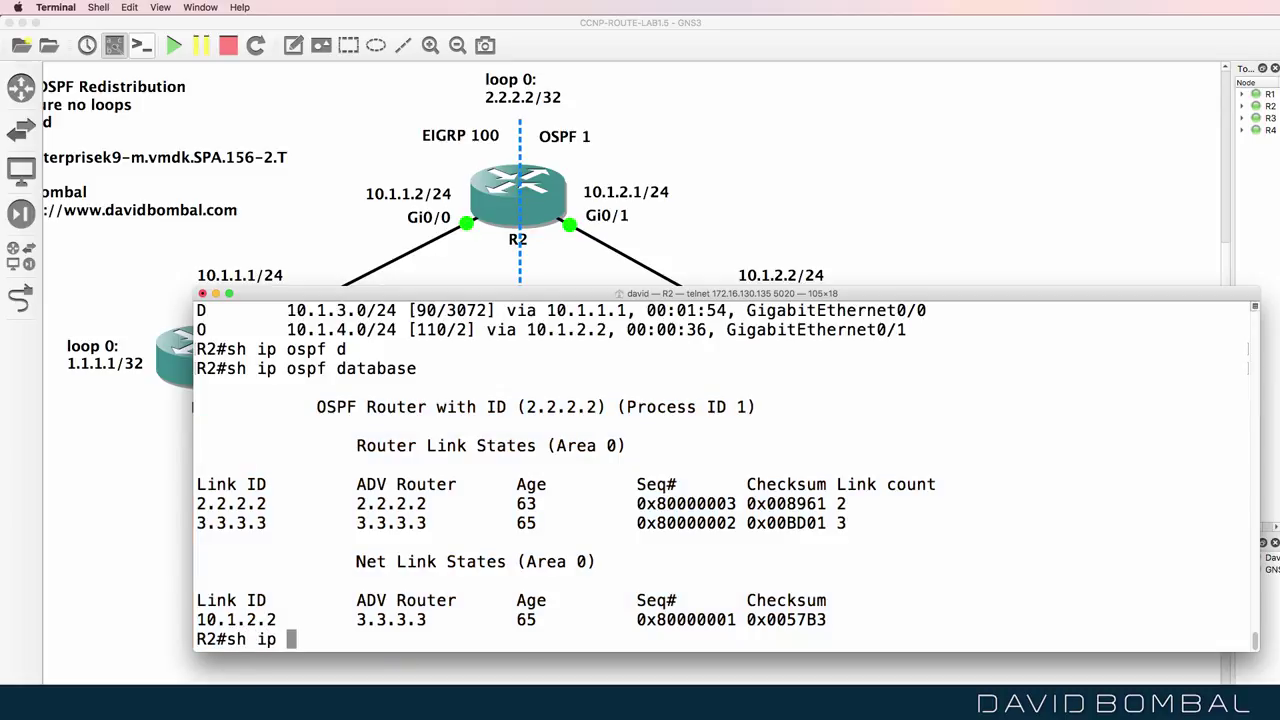
text(e)
key(Tab)
text(i)
key(Tab)
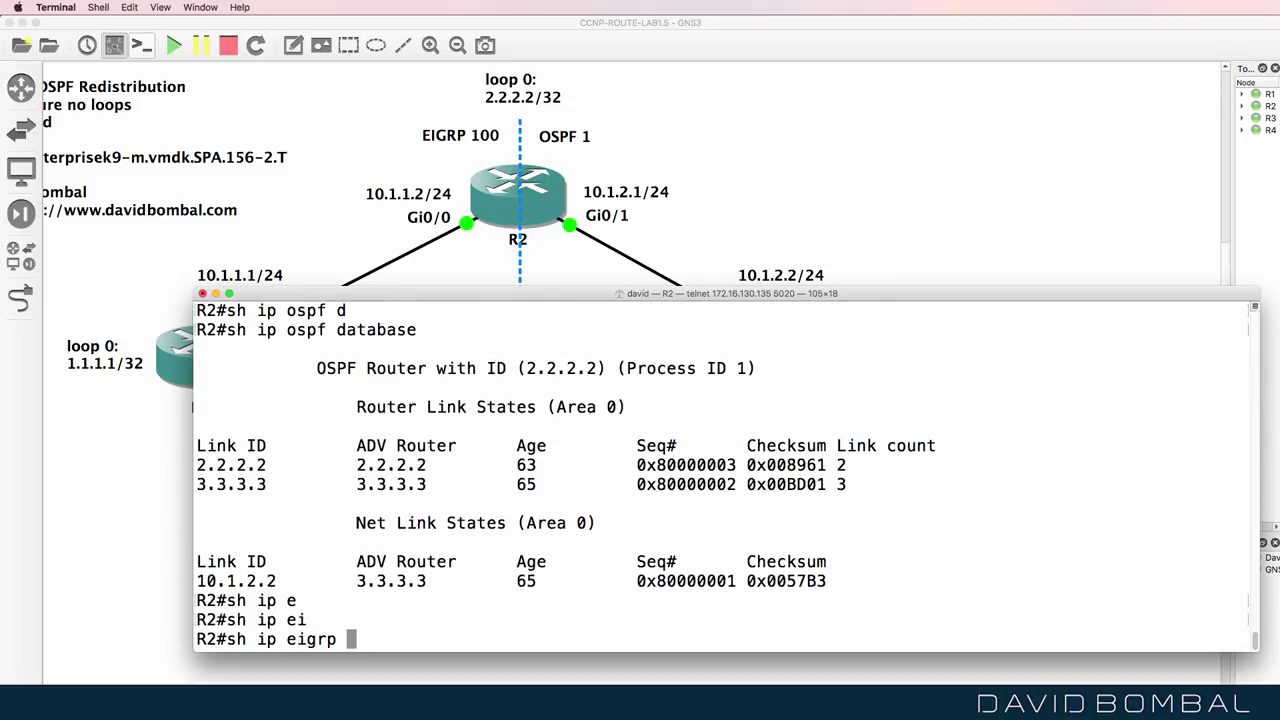
text(to)
key(Tab)
key(Return)
drag(760, 604, 208, 477)
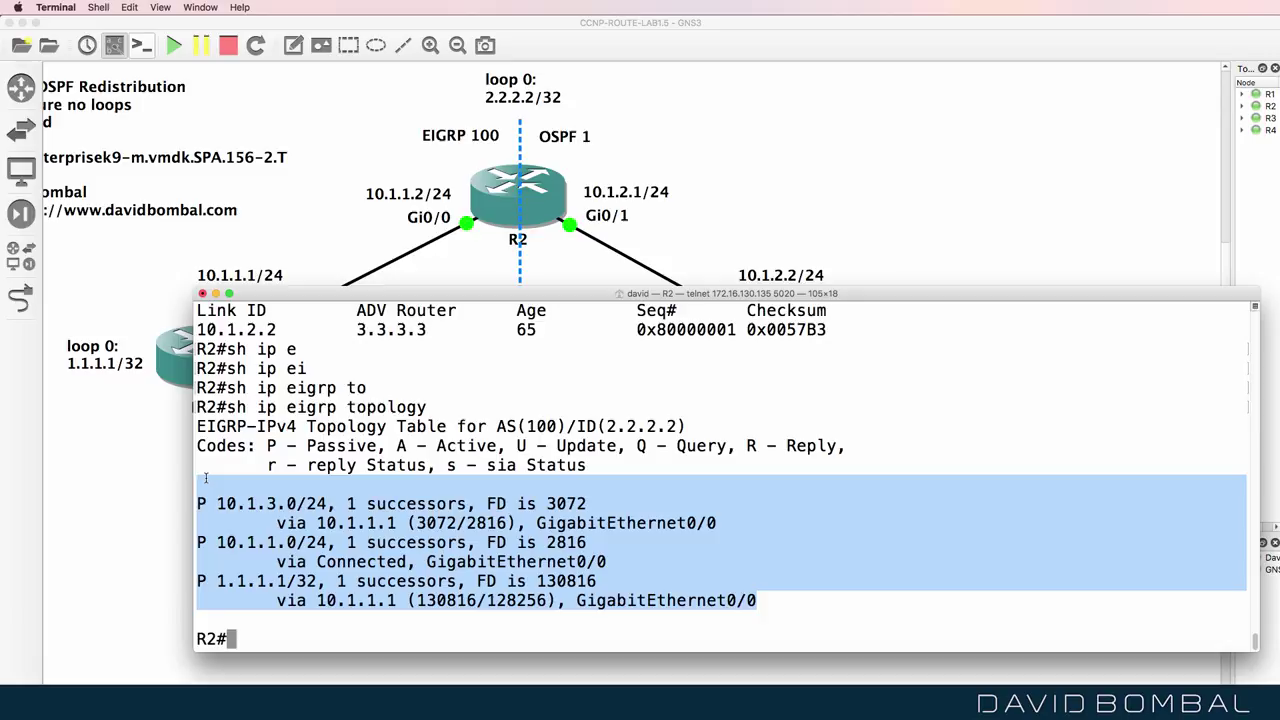
click(639, 57)
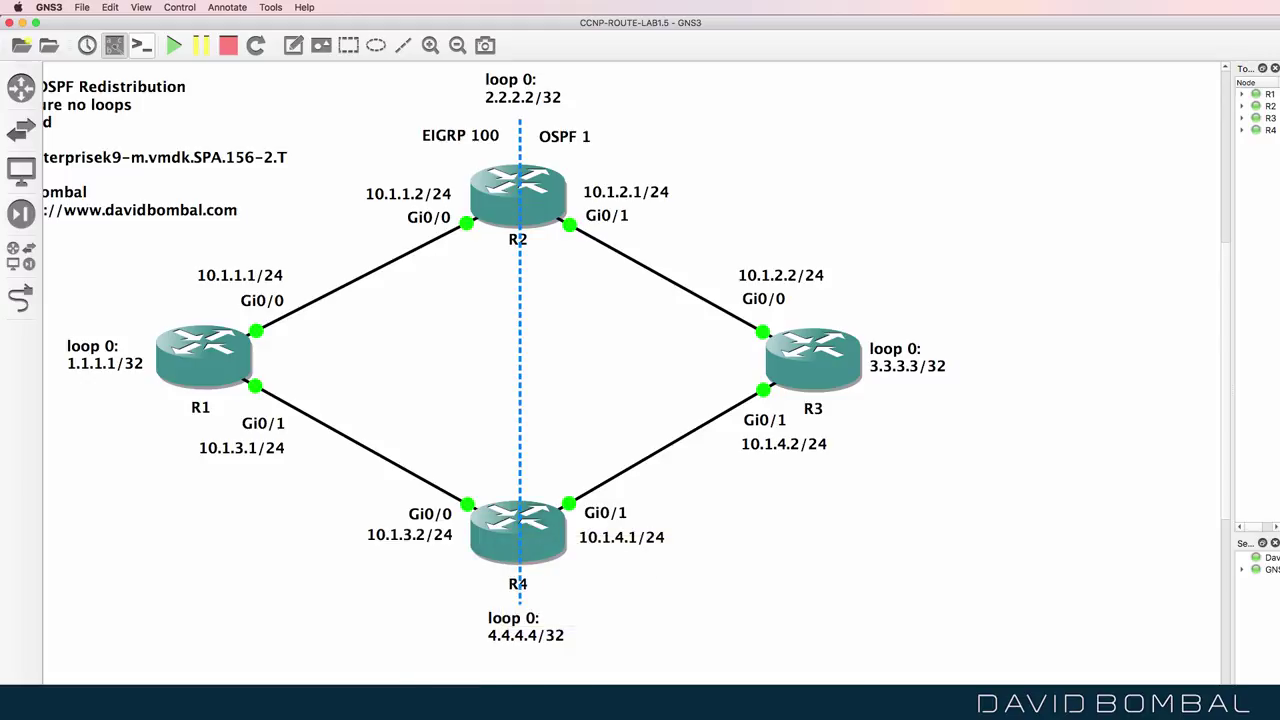
Step: Raise R4's console and start router eigrp 100 in configuration mode
double_click(518, 535)
drag(700, 240, 692, 52)
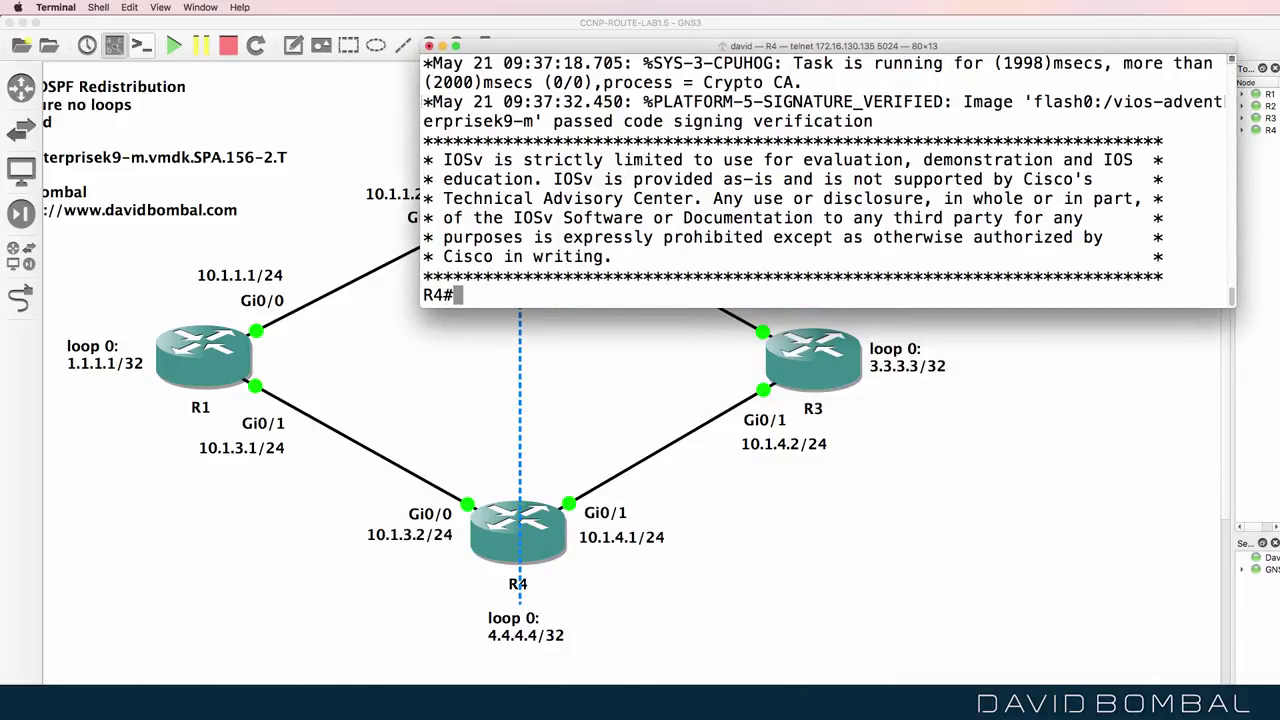
text(conf t)
key(Return)
text(router eigrp 100)
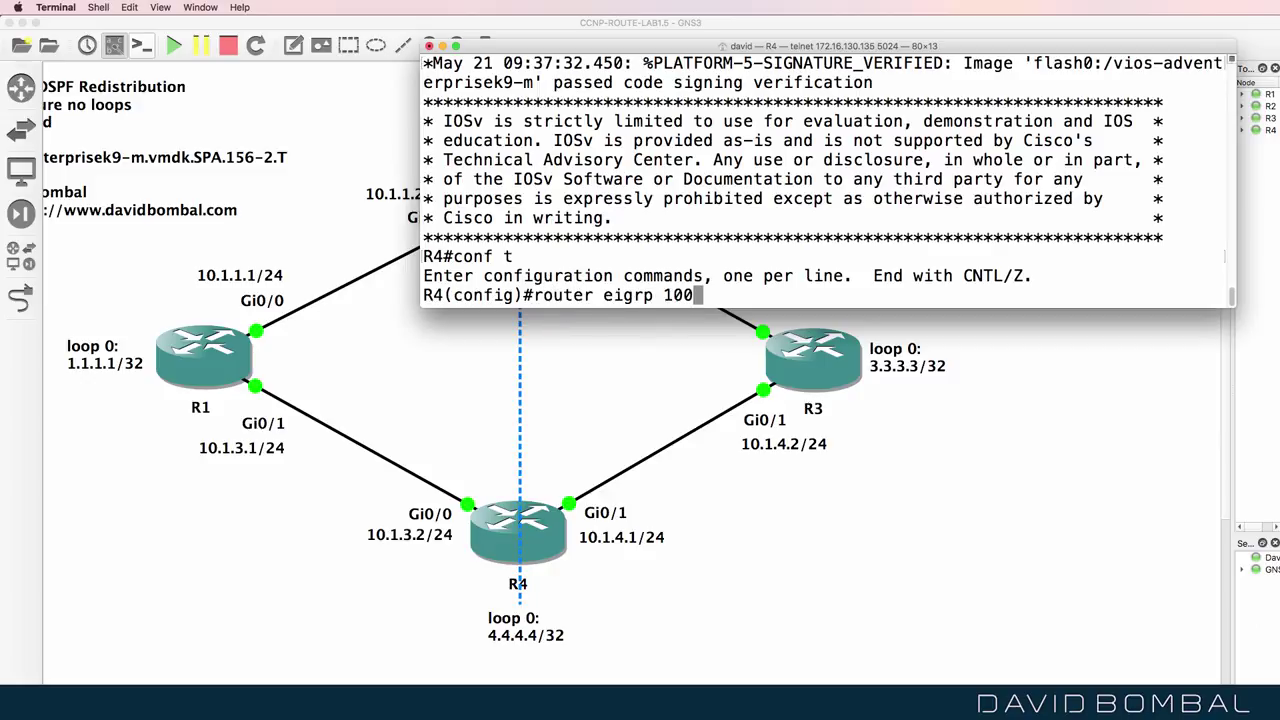
key(Return)
Step: Add network 10.1.3.2 0.0.0.0 to EIGRP 100, disable auto-summary, and exit configuration
text(net)
key(Tab)
text(10.1.3.2 0)
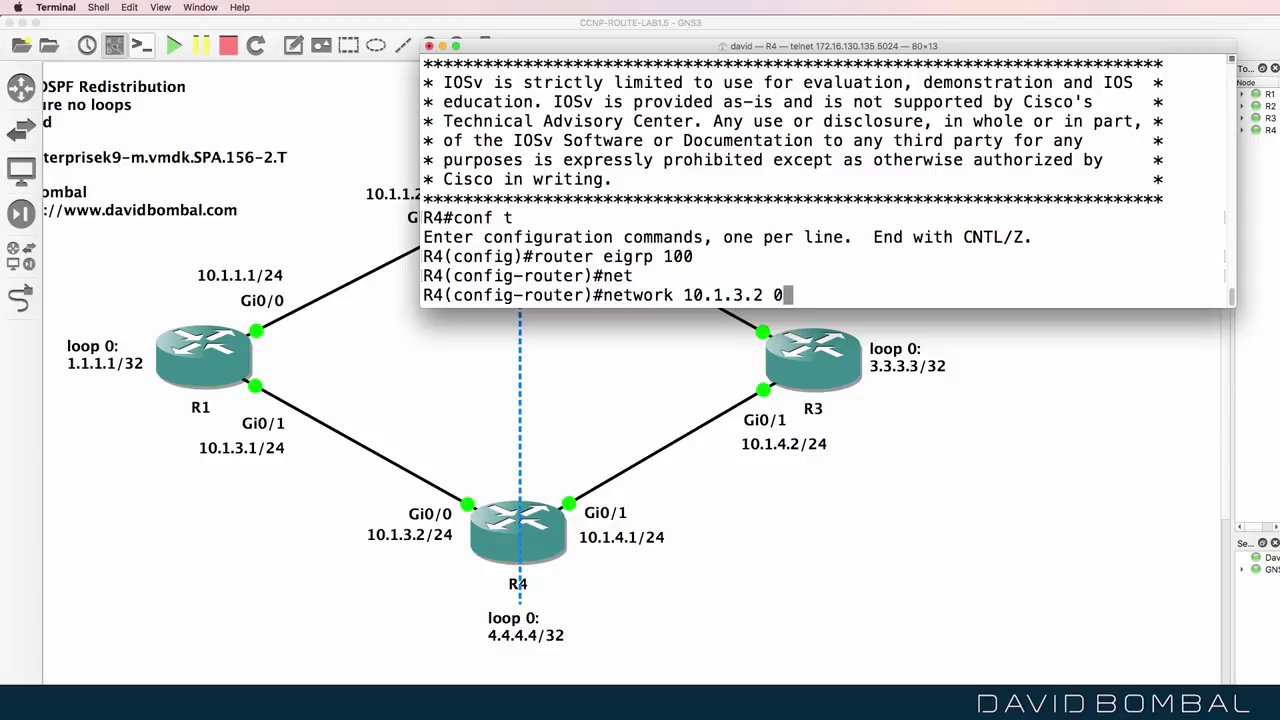
text(.0.0.0)
key(Return)
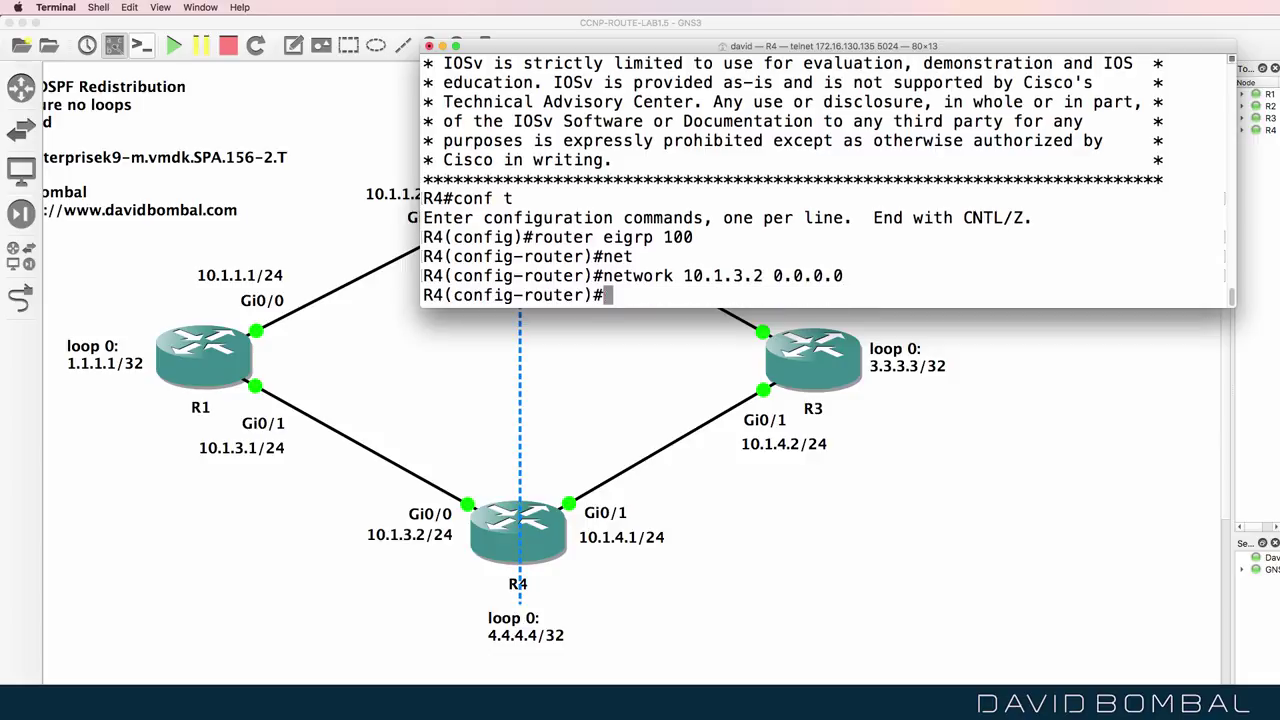
text(no au)
key(Tab)
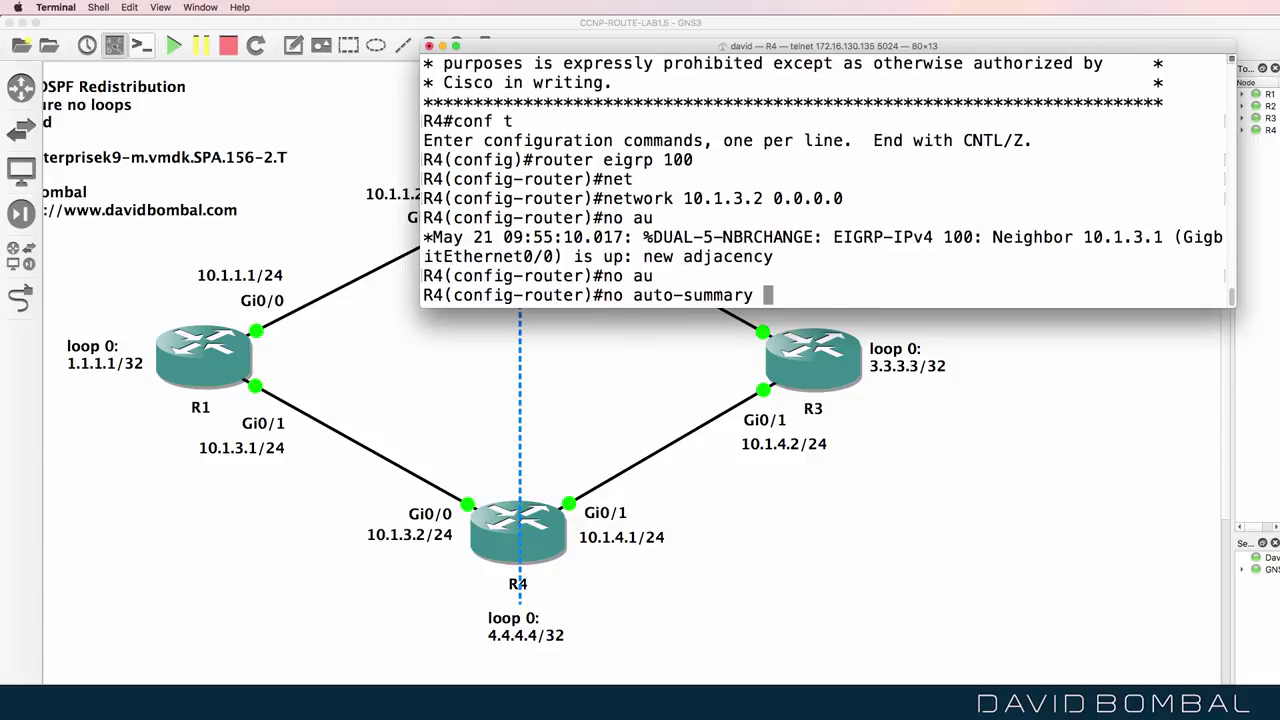
key(Return)
text(end)
key(Return)
key(Return)
key(Return)
Step: Show R4's EIGRP interfaces in a widened console
text(sh)
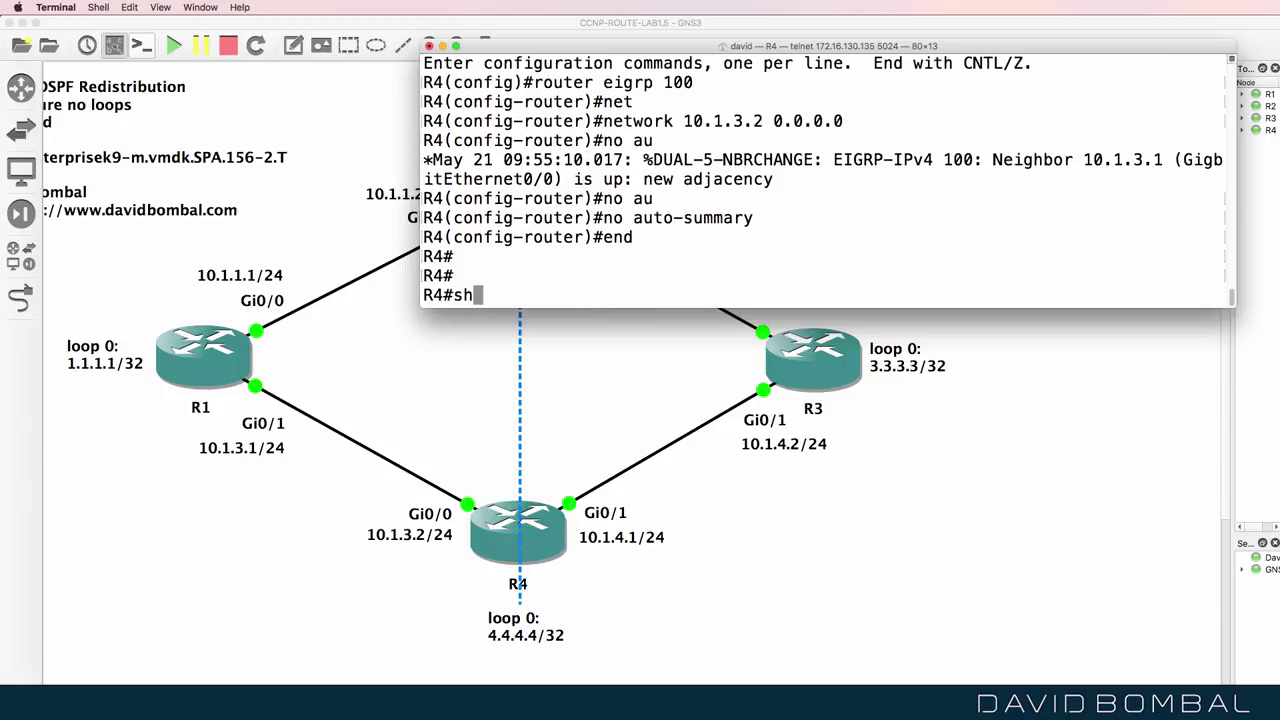
text(i)
key(BackSpace)
text(ip ei)
key(Tab)
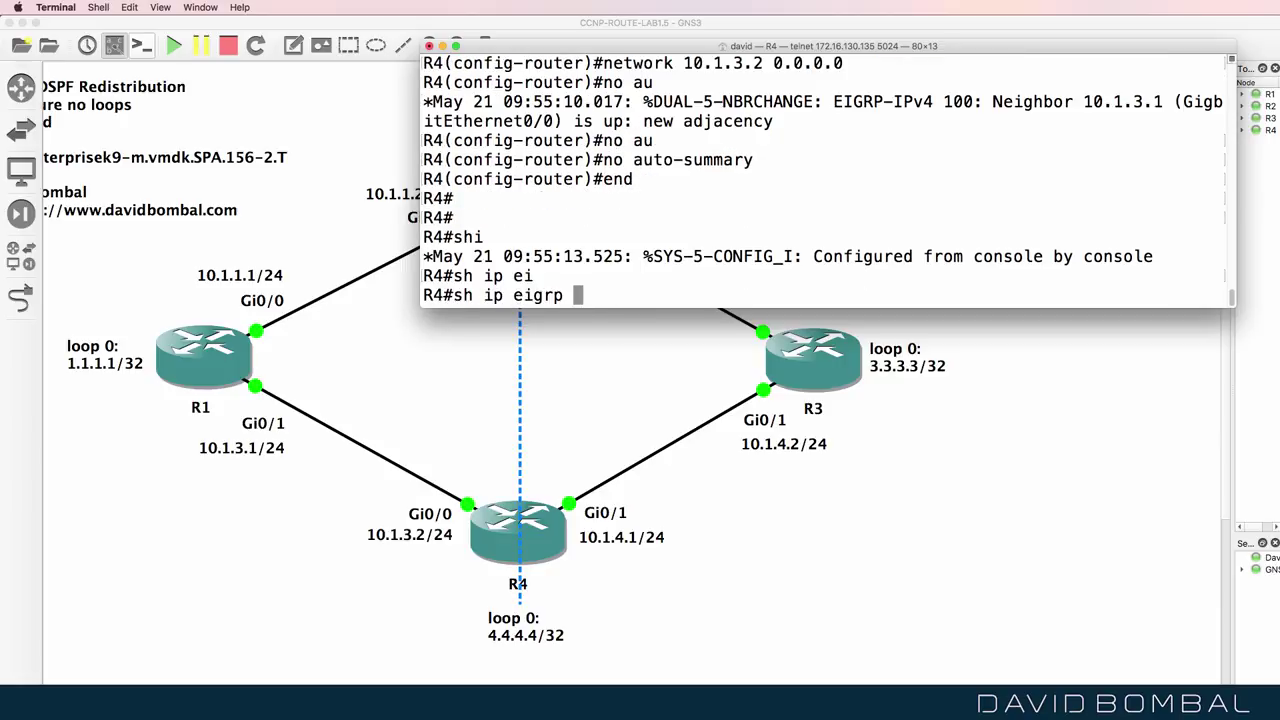
text(int)
key(Return)
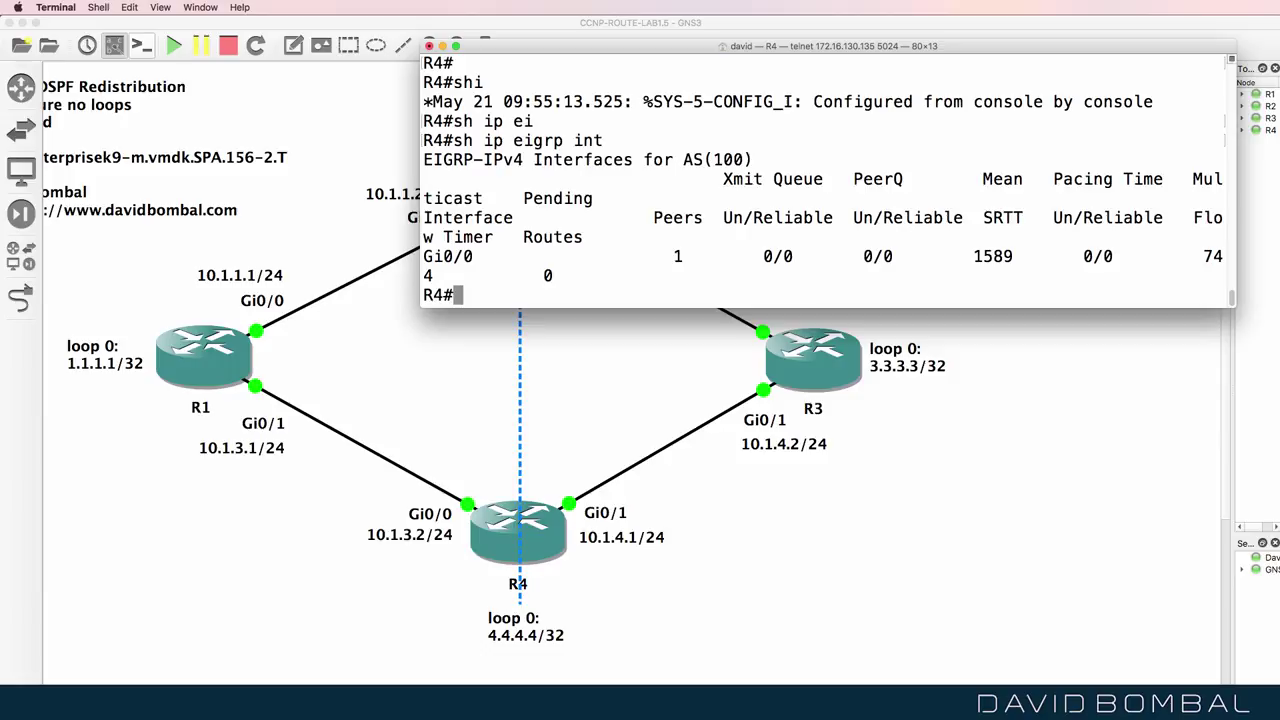
drag(420, 284, 116, 280)
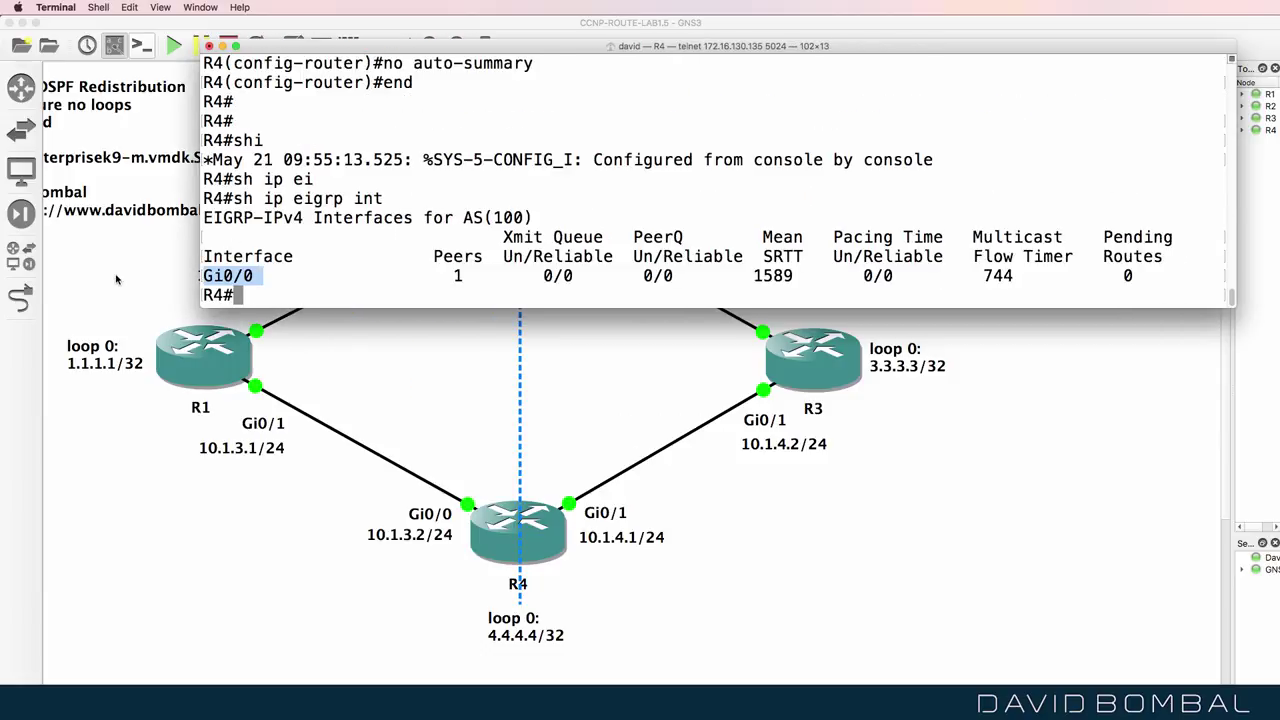
Step: List R4's EIGRP neighbors to confirm 10.1.3.1, then display its routing table
text(sh ip o)
key(BackSpace)
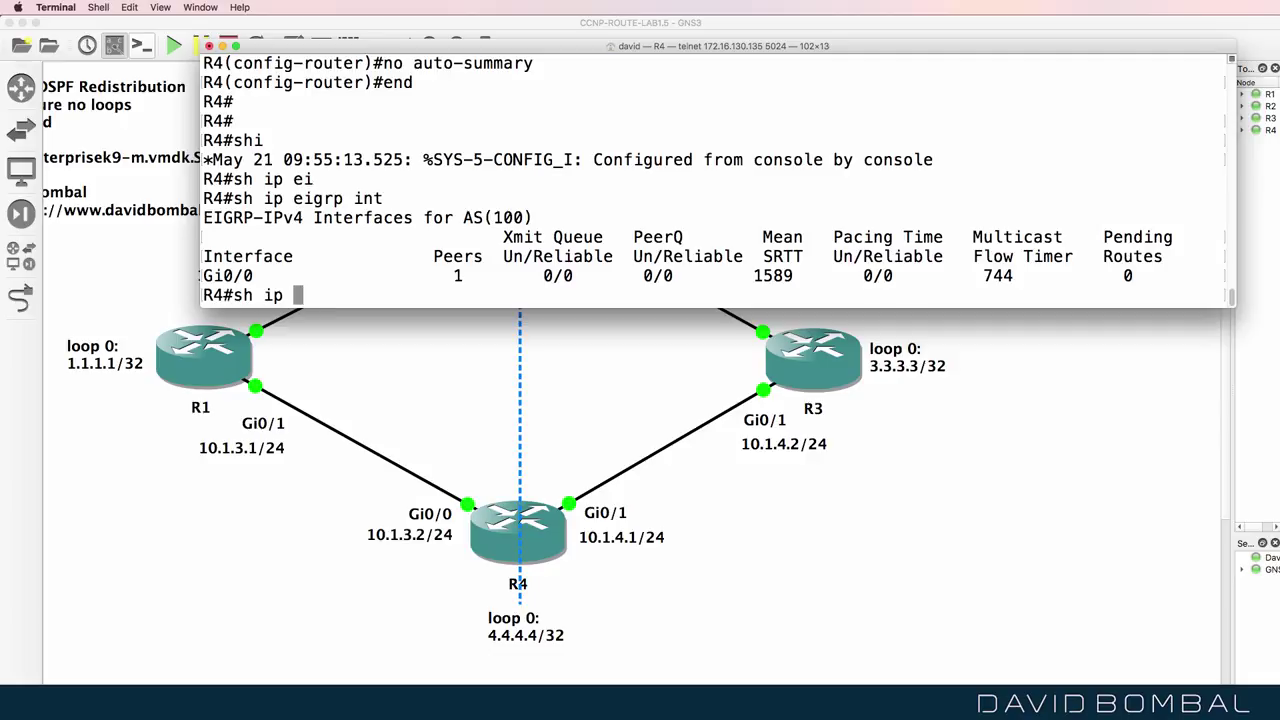
text(ei)
key(Tab)
text(ne)
key(Tab)
key(Return)
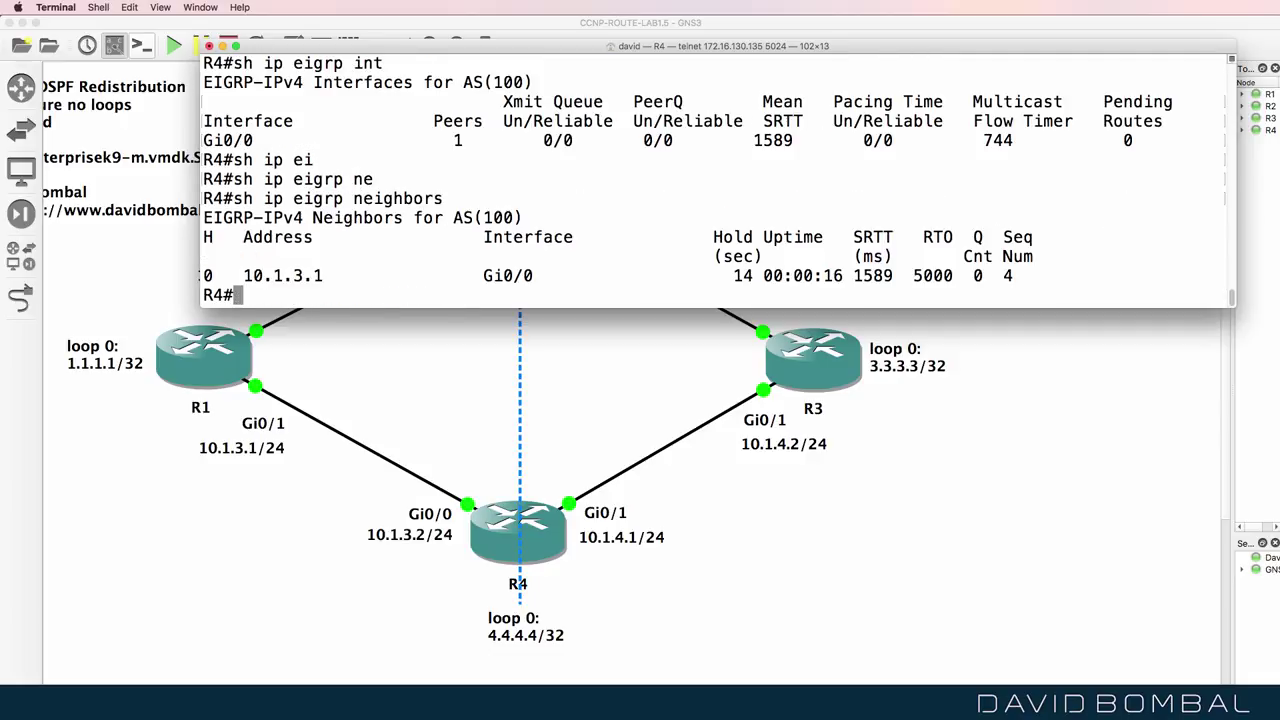
text(sh ip route)
key(Return)
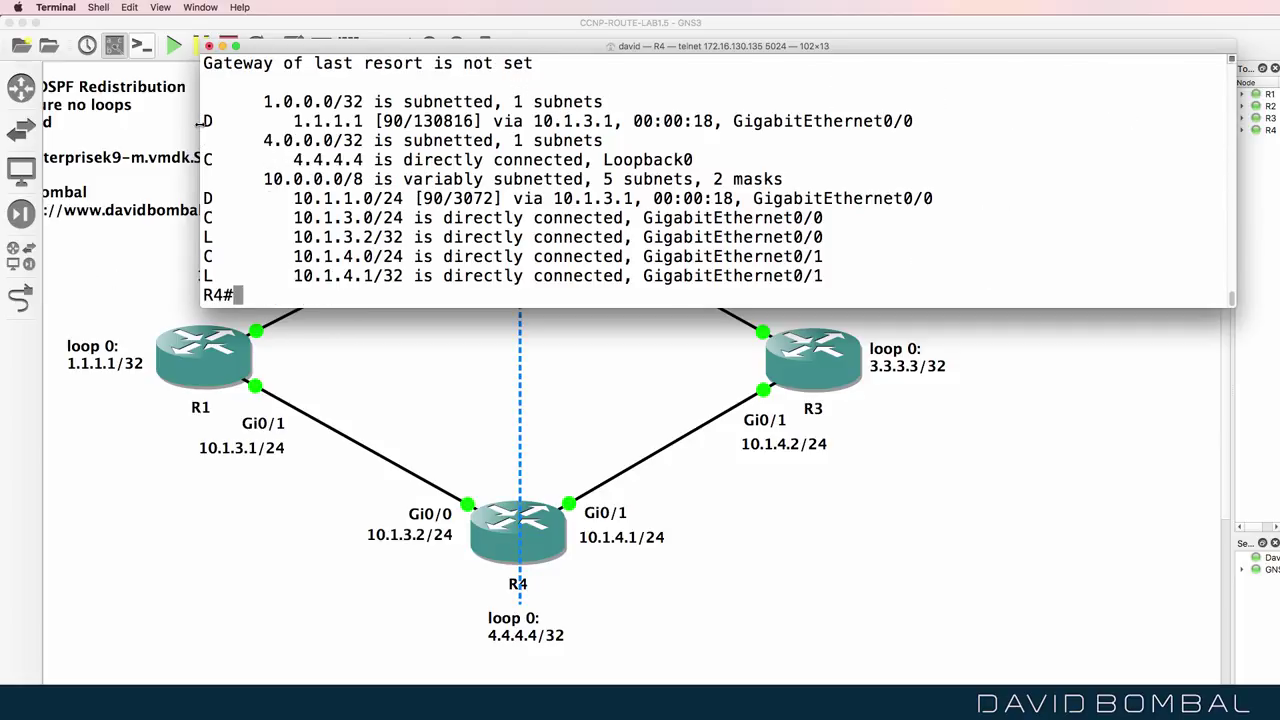
Step: Mark R4's EIGRP routes to 1.1.1.1 and 10.1.1.0/24, then move the console aside
drag(204, 118, 942, 122)
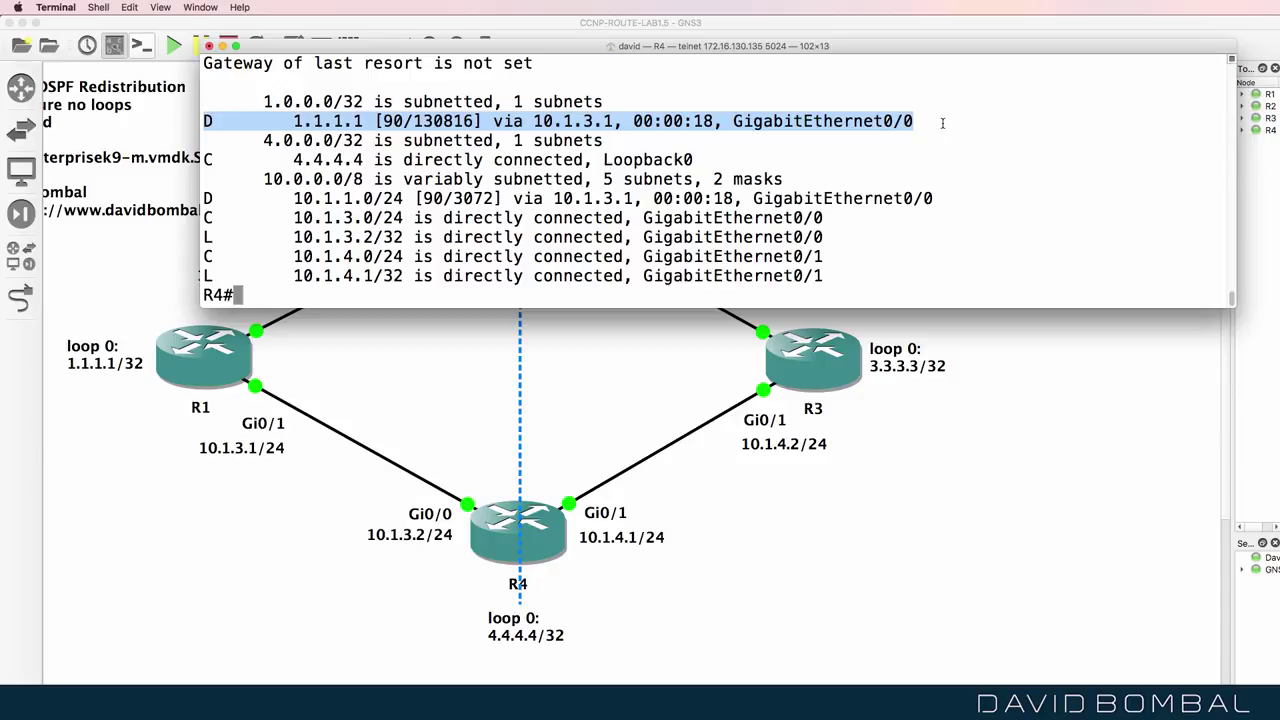
drag(207, 198, 935, 198)
drag(766, 50, 1244, 314)
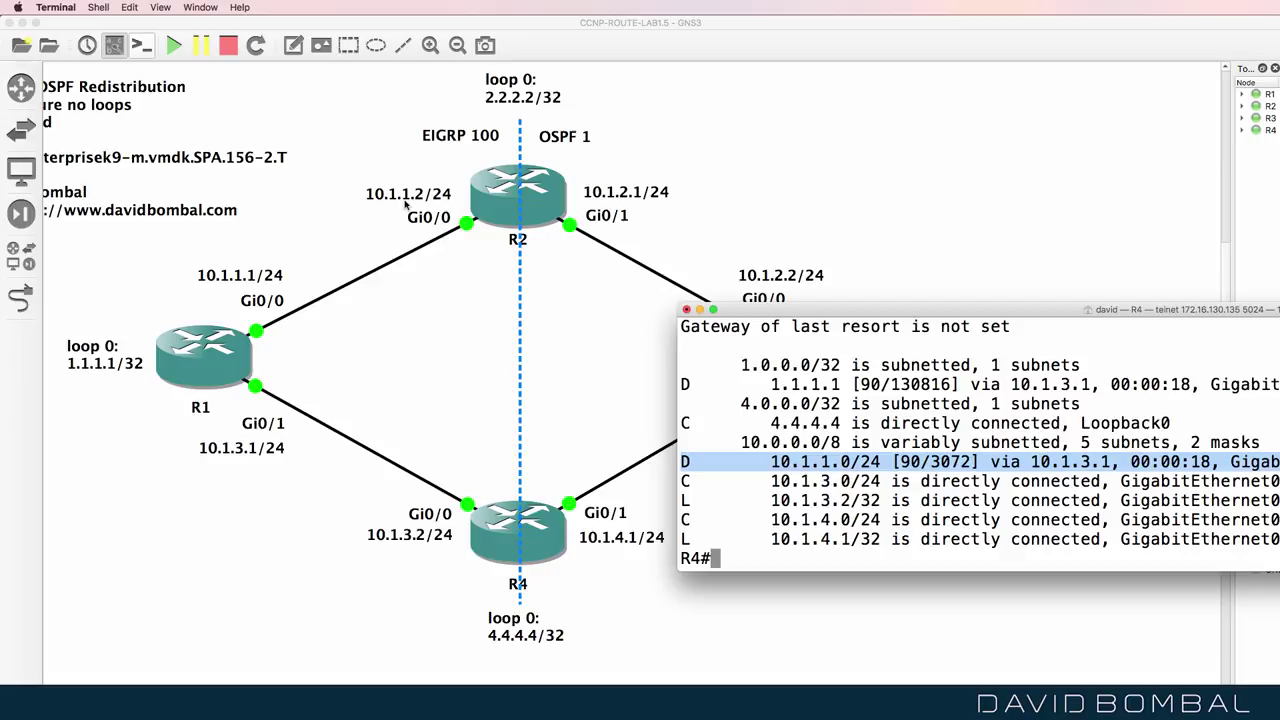
Step: Ping and traceroute 10.1.1.2 from R4, then move the console back over the topology
text(ping 10.1.1.2)
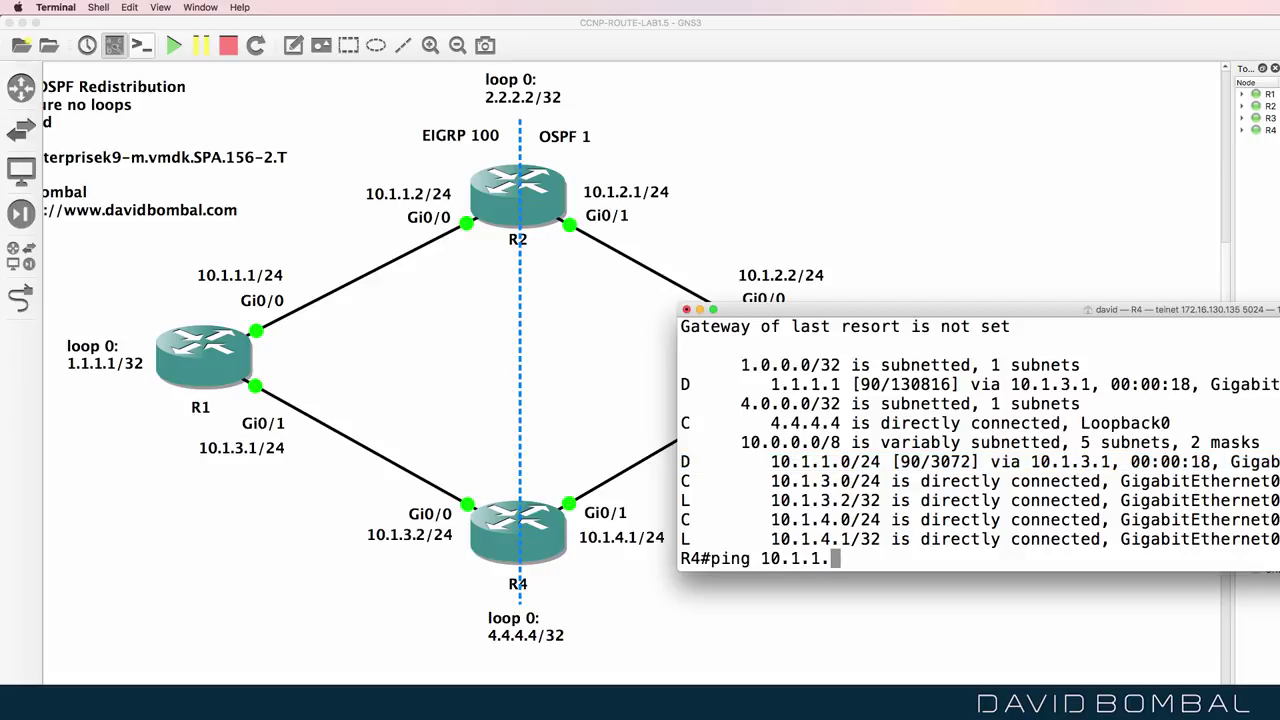
key(Return)
text(tr)
key(Tab)
text(101.1.)
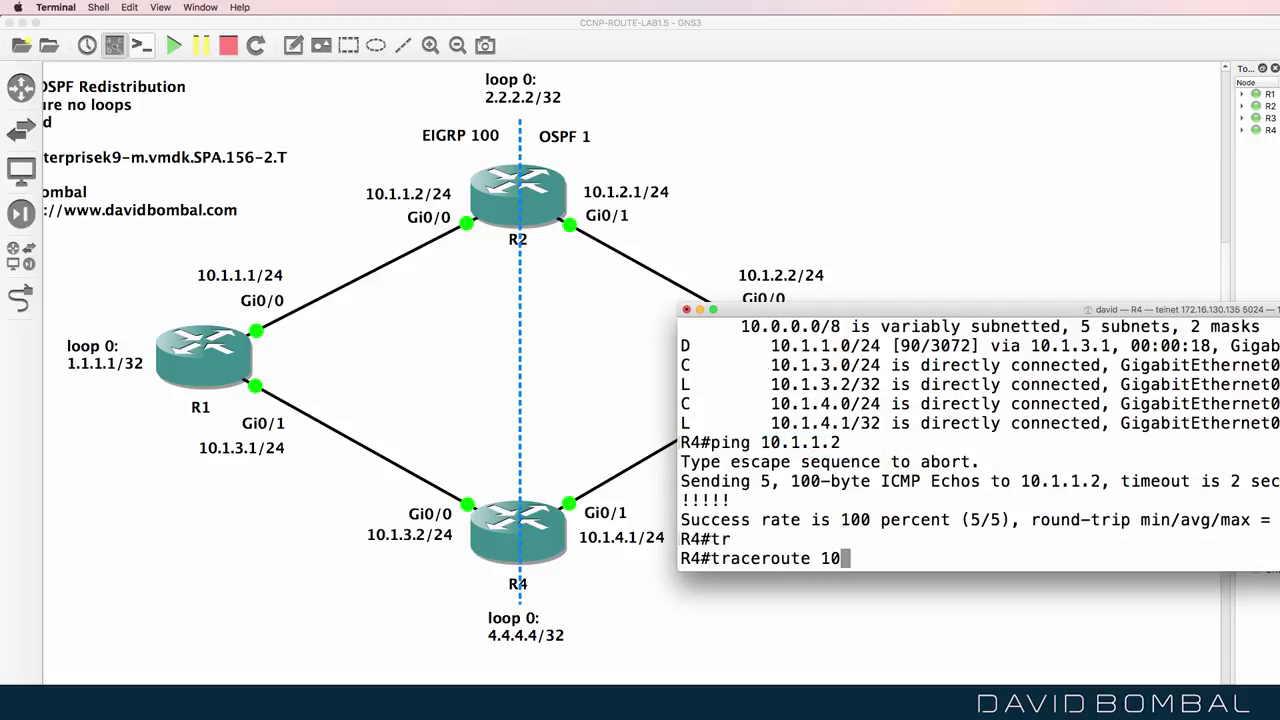
key(BackSpace)
key(BackSpace)
key(BackSpace)
key(BackSpace)
text(.1.1.2)
key(Return)
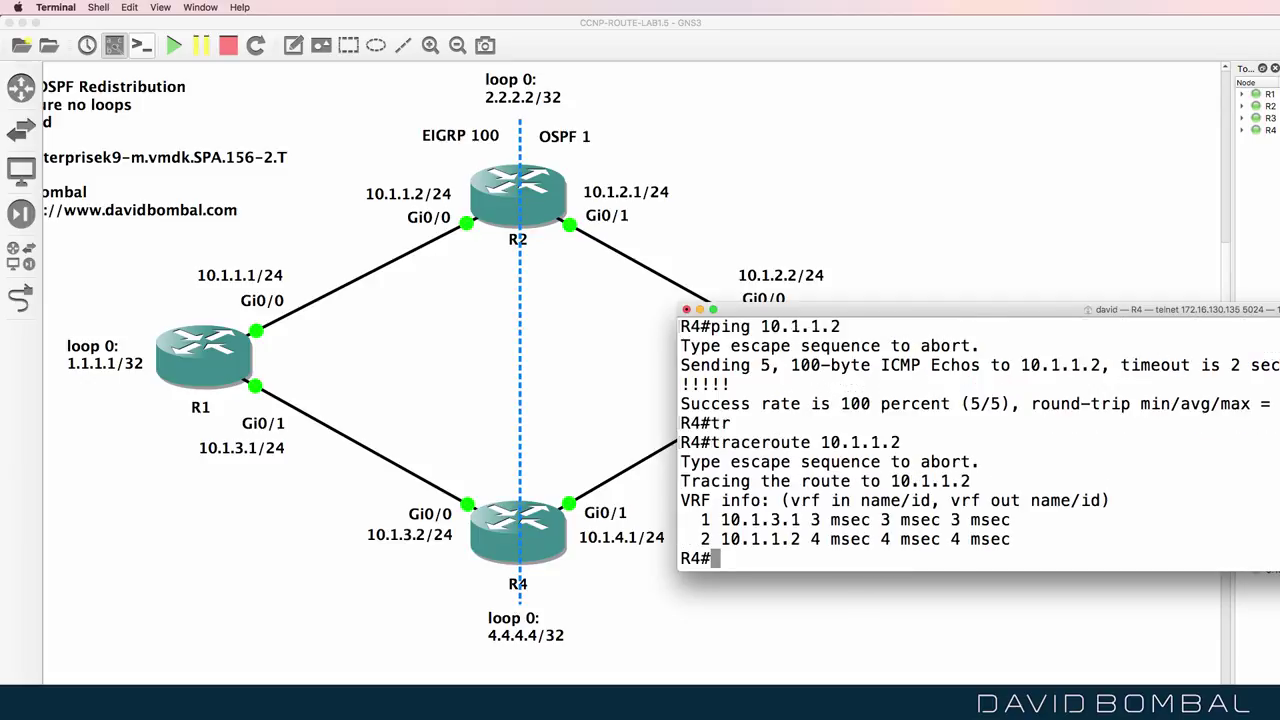
drag(850, 309, 382, 43)
Step: Start router ospf 1 on R4 and add network 4.4.4.4 0.0.0.0 area 0
text(conf t)
key(Return)
text(router ospf 1)
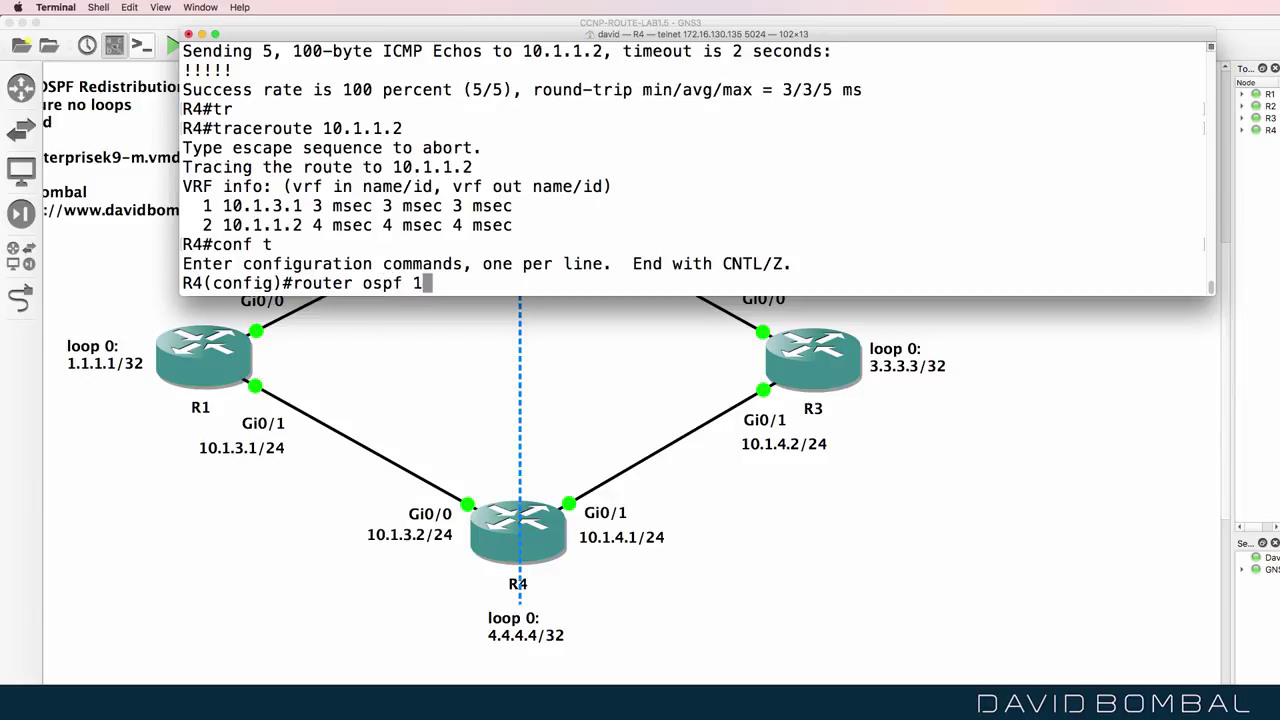
key(Return)
text(net)
key(Tab)
text(4.4.4.4 0.0.0.0 area 0)
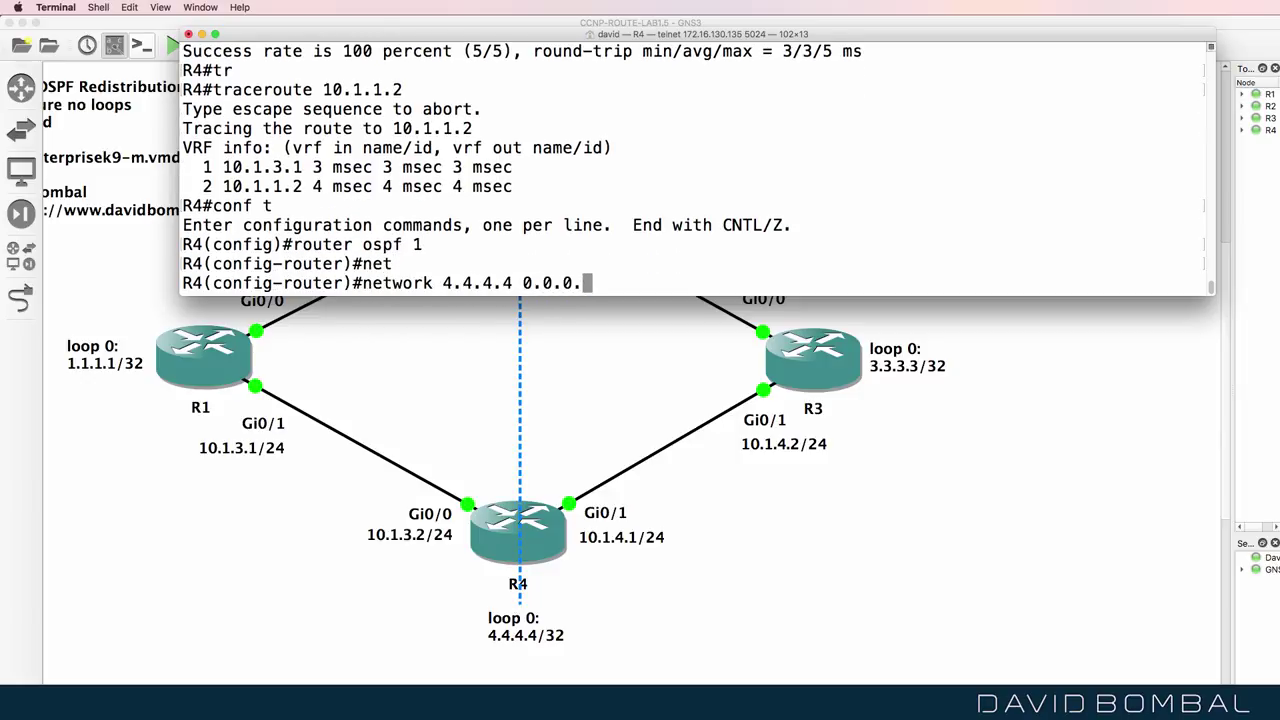
key(Return)
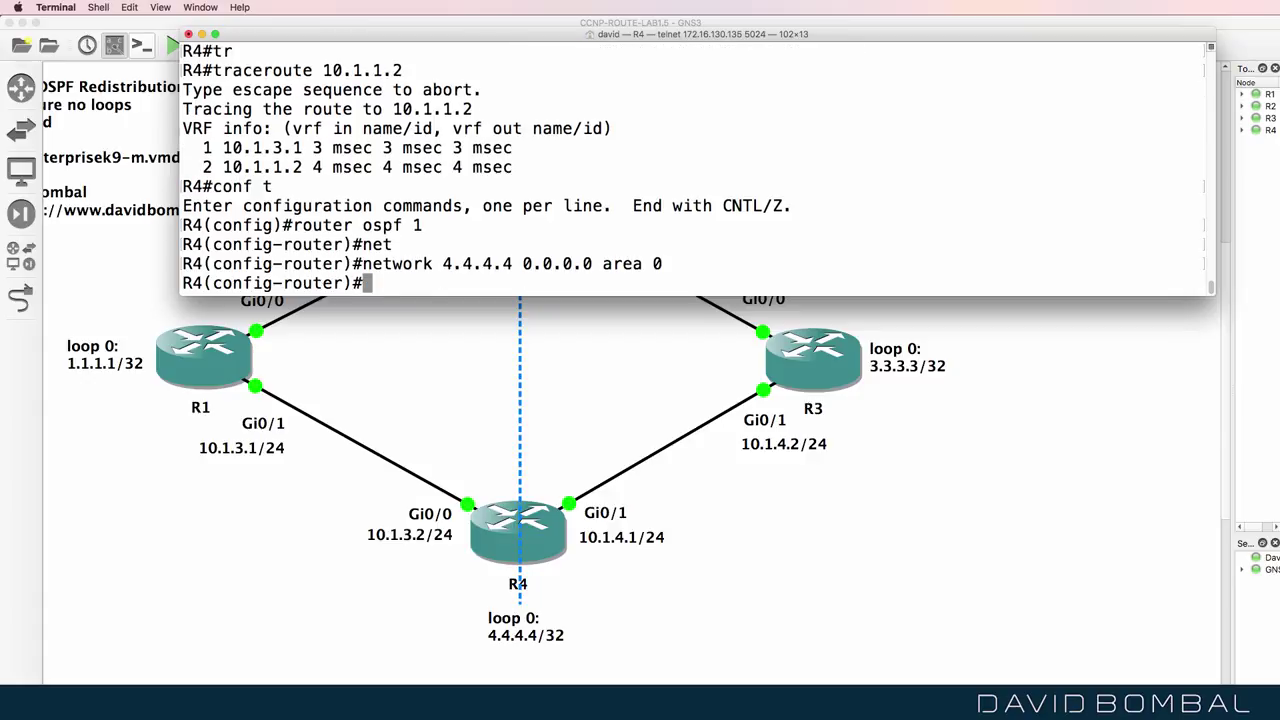
Step: Add network 10.1.4.1 0.0.0.0 area 0 to OSPF 1 and exit configuration
text(net)
key(Tab)
text(10.1.4.1 0.0.0.0 area 0)
key(Return)
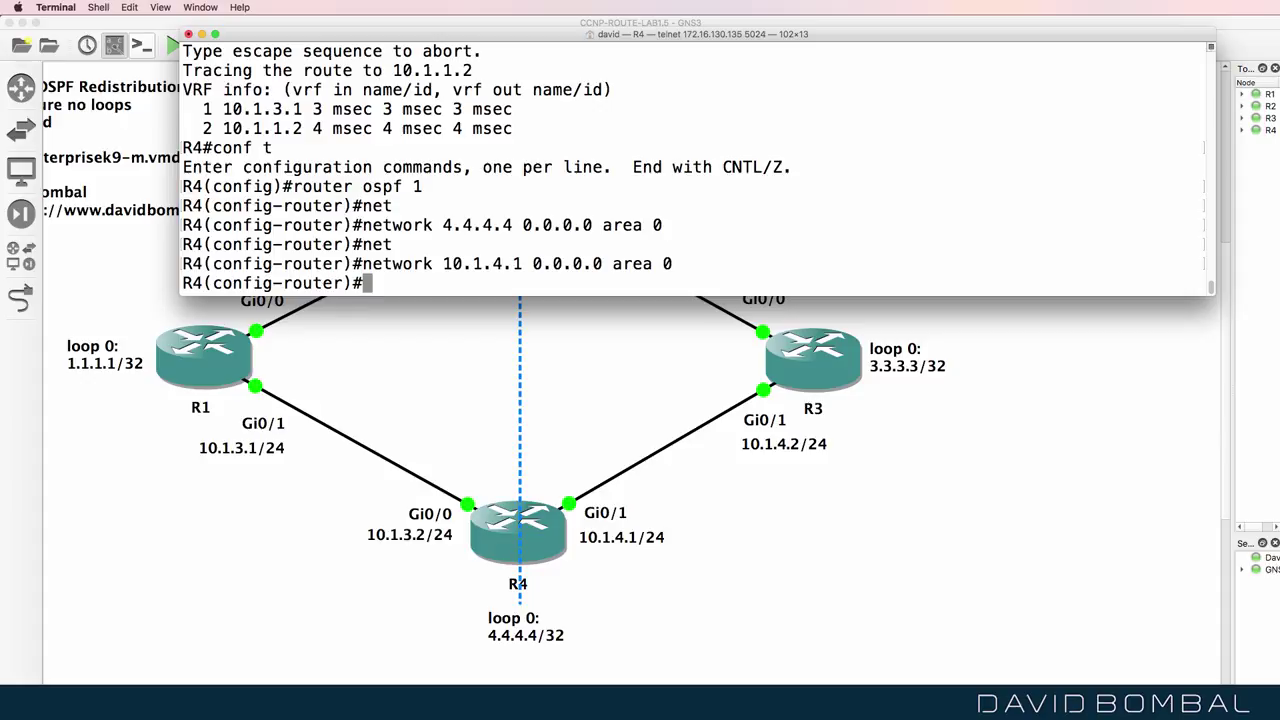
text(end)
key(Return)
key(Return)
Step: Run show ip ospf interface brief on R4 and highlight the Lo0 and Gi0/1 rows
text(sh ip osfp)
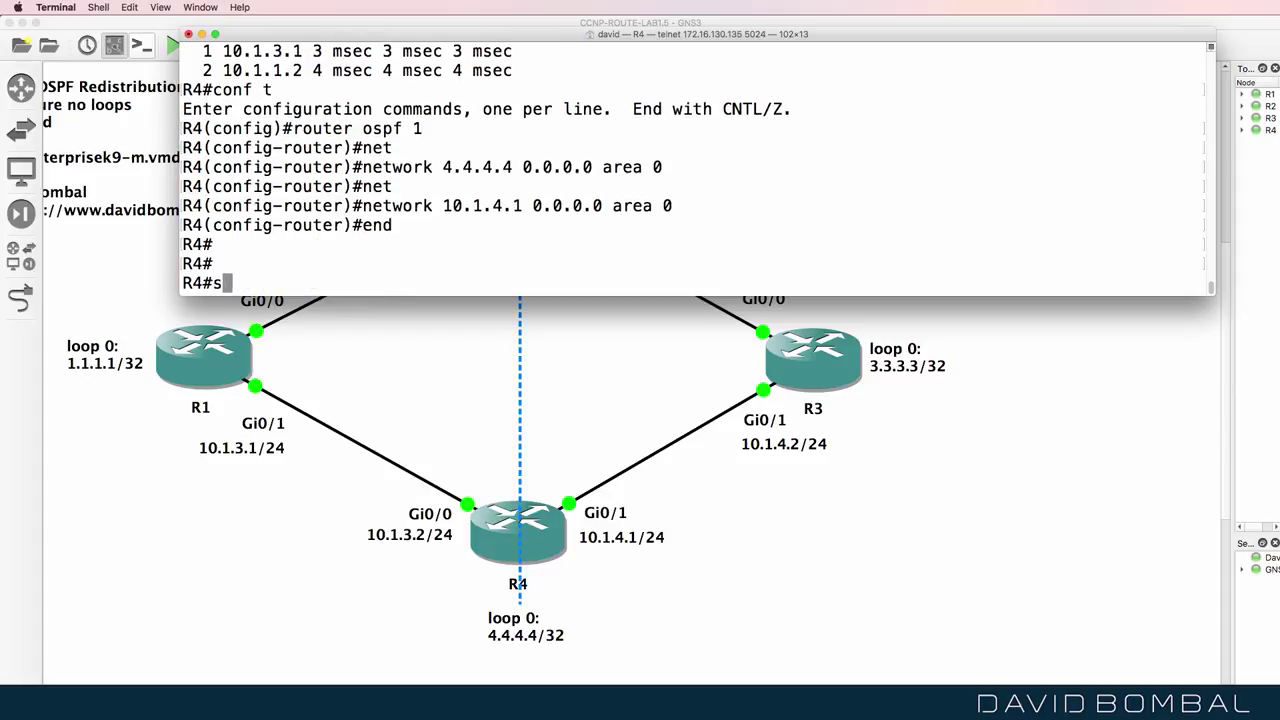
key(BackSpace)
key(BackSpace)
text(pf i)
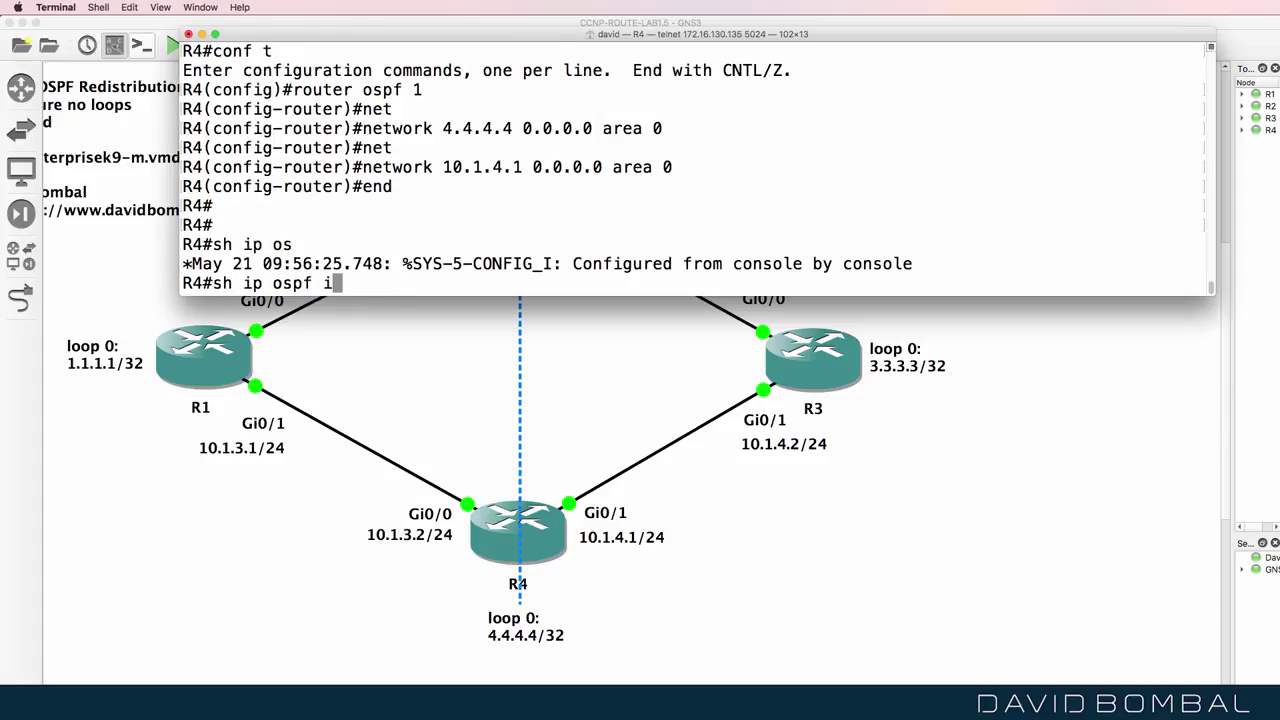
text(n)
key(Tab)
text(br)
key(Tab)
key(Return)
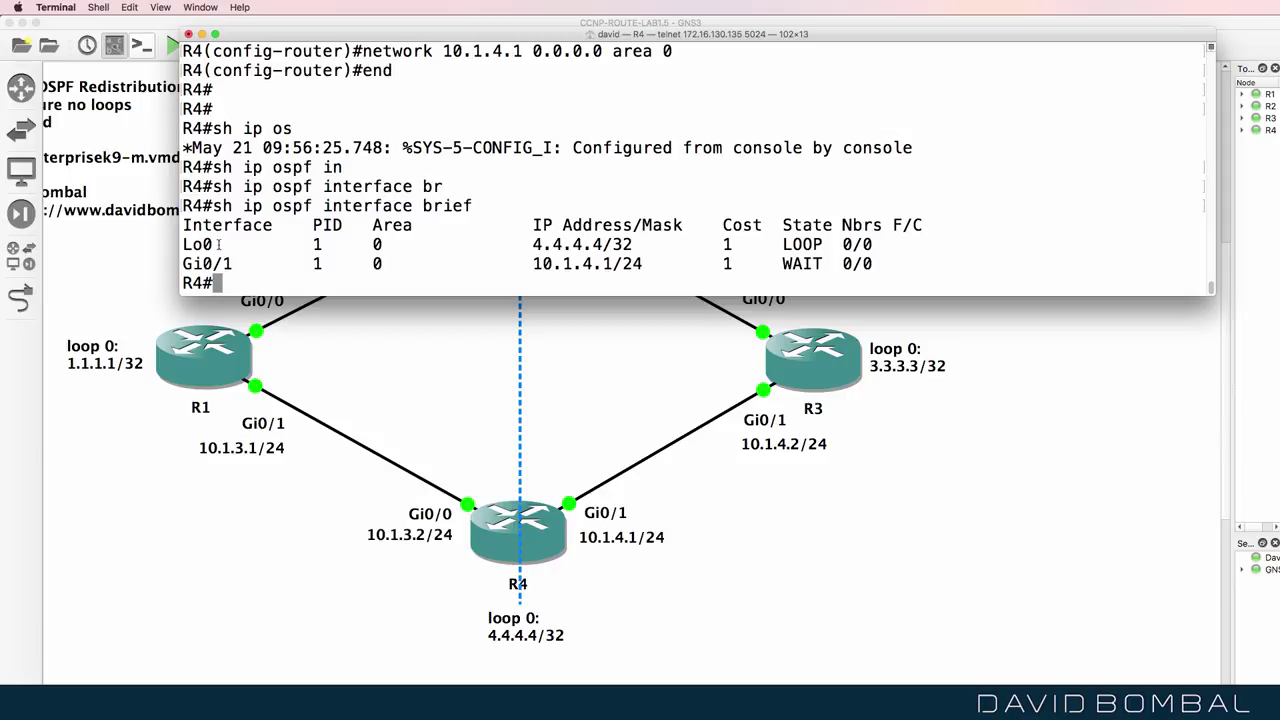
drag(185, 245, 965, 266)
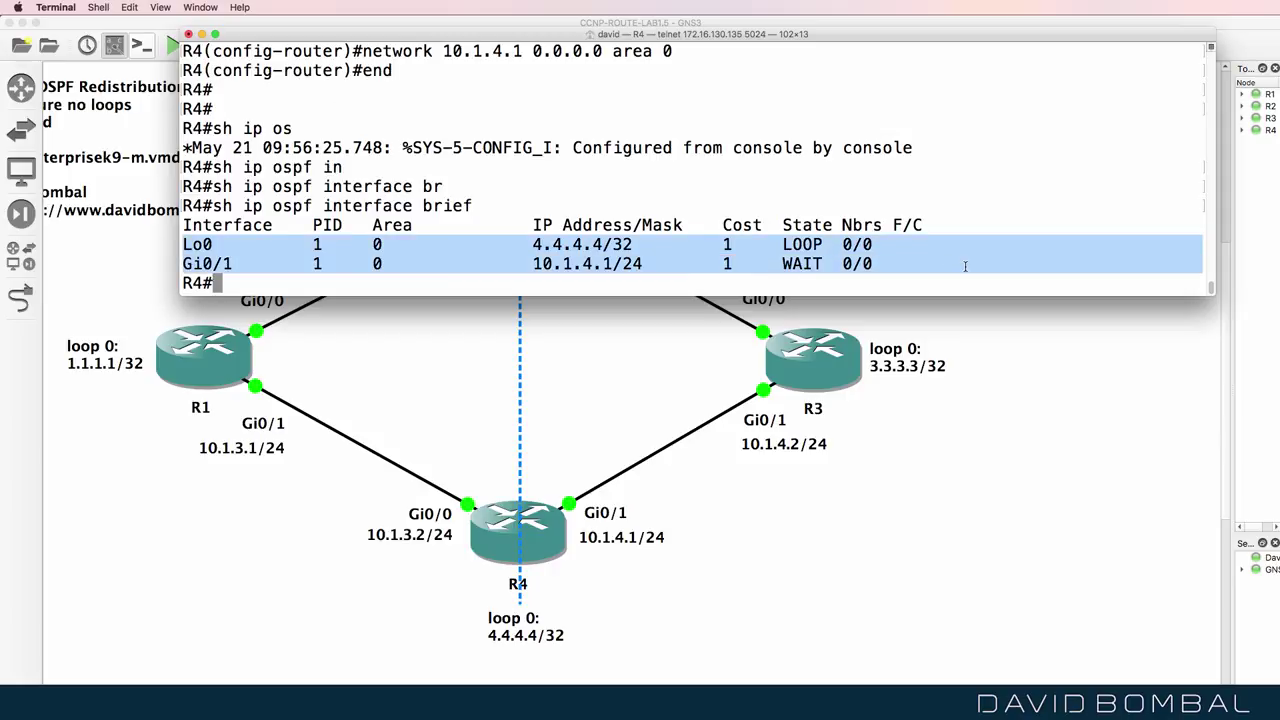
Step: List R4's OSPF neighbors, highlighting the FULL adjacency with 3.3.3.3, then show its routing table
text(sh ip ospf nei)
key(Return)
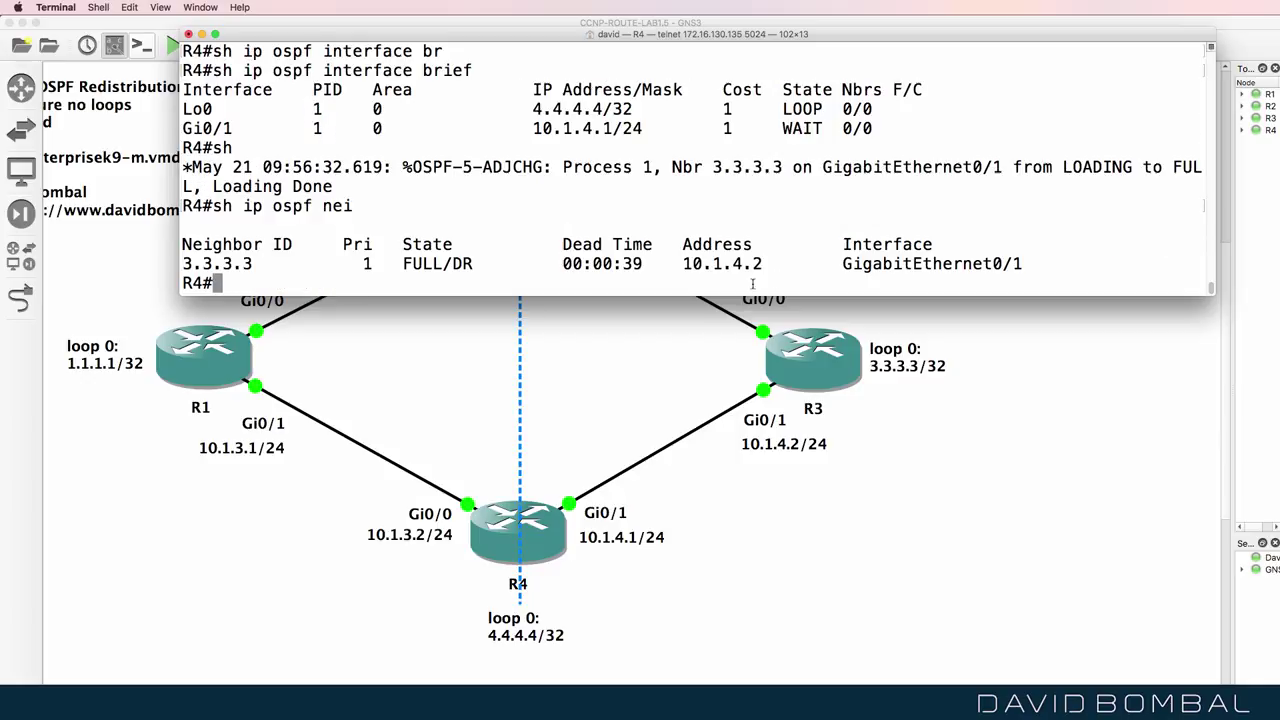
drag(351, 188, 188, 146)
drag(403, 264, 452, 264)
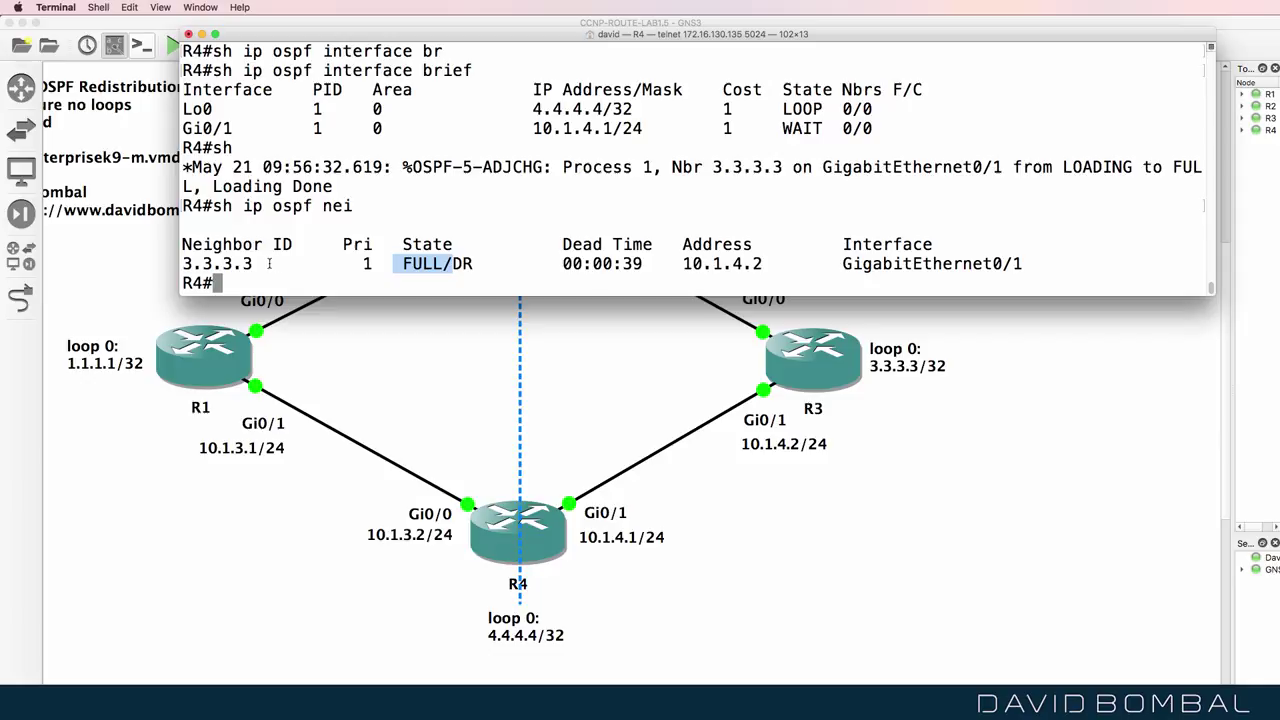
drag(270, 264, 9, 250)
text(sh ip route)
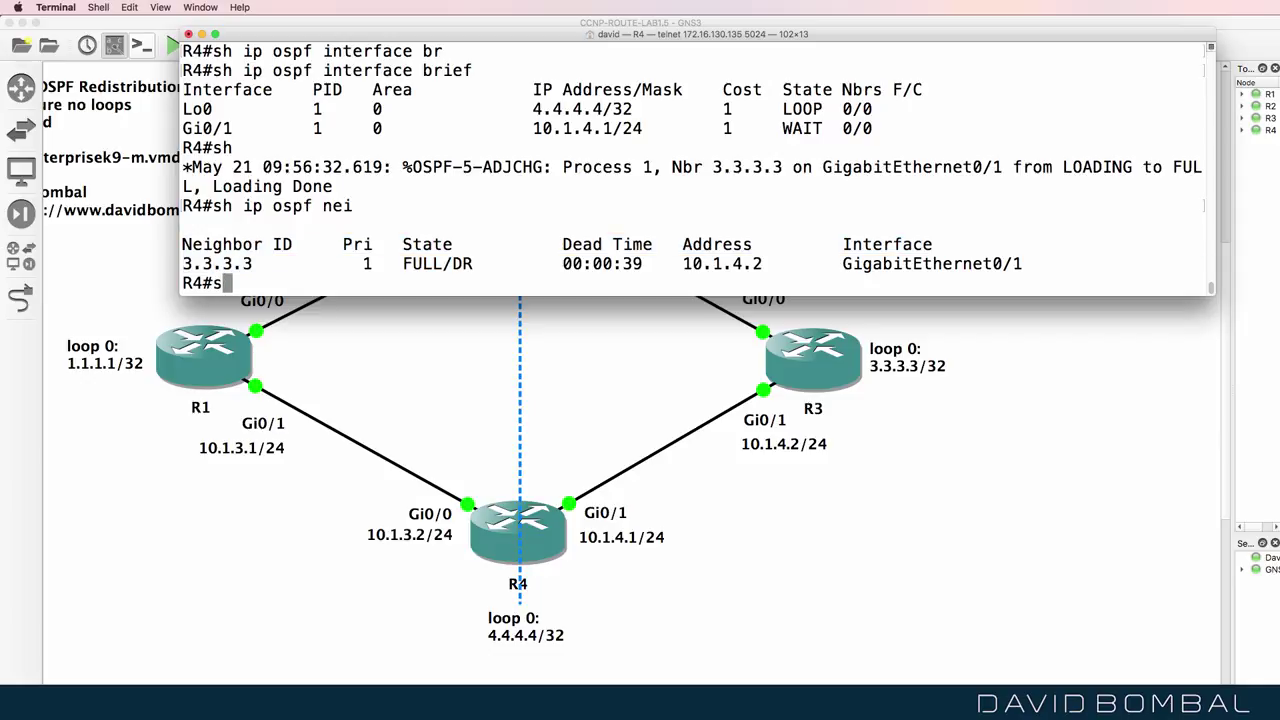
key(Return)
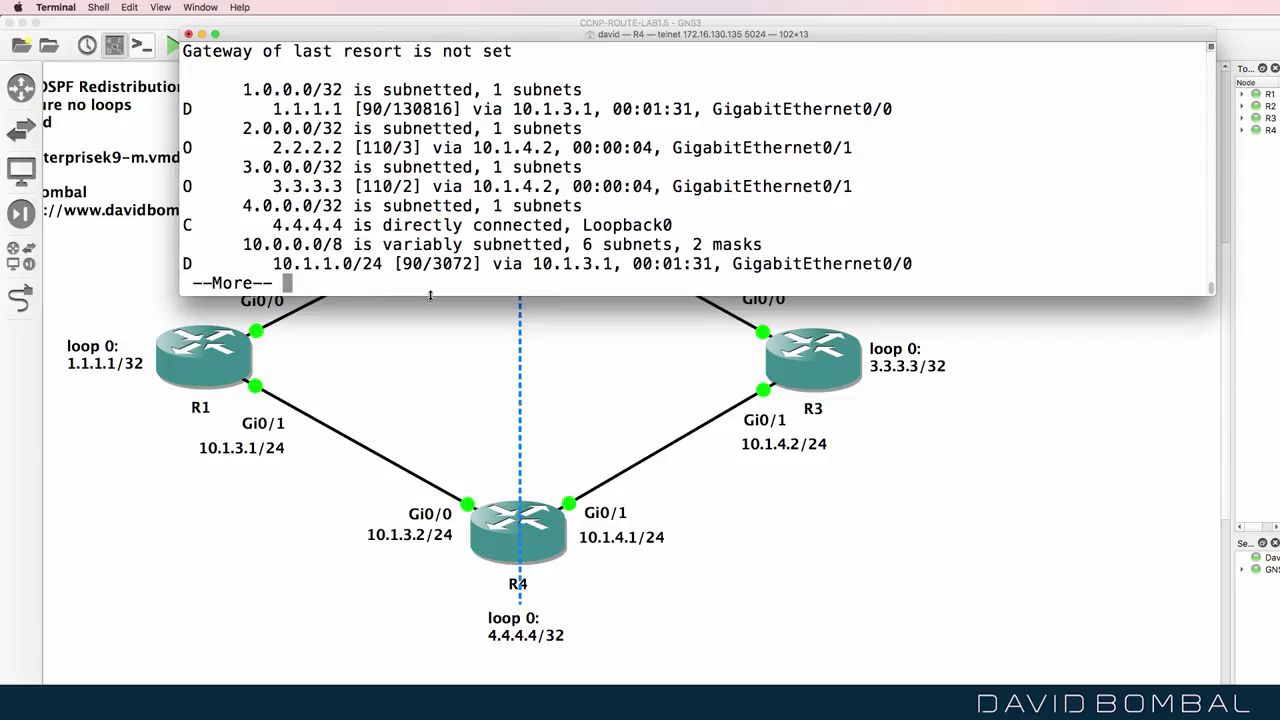
Step: Page through R4's routing table in an enlarged terminal and ping 10.1.2.1
drag(426, 295, 437, 372)
key(space)
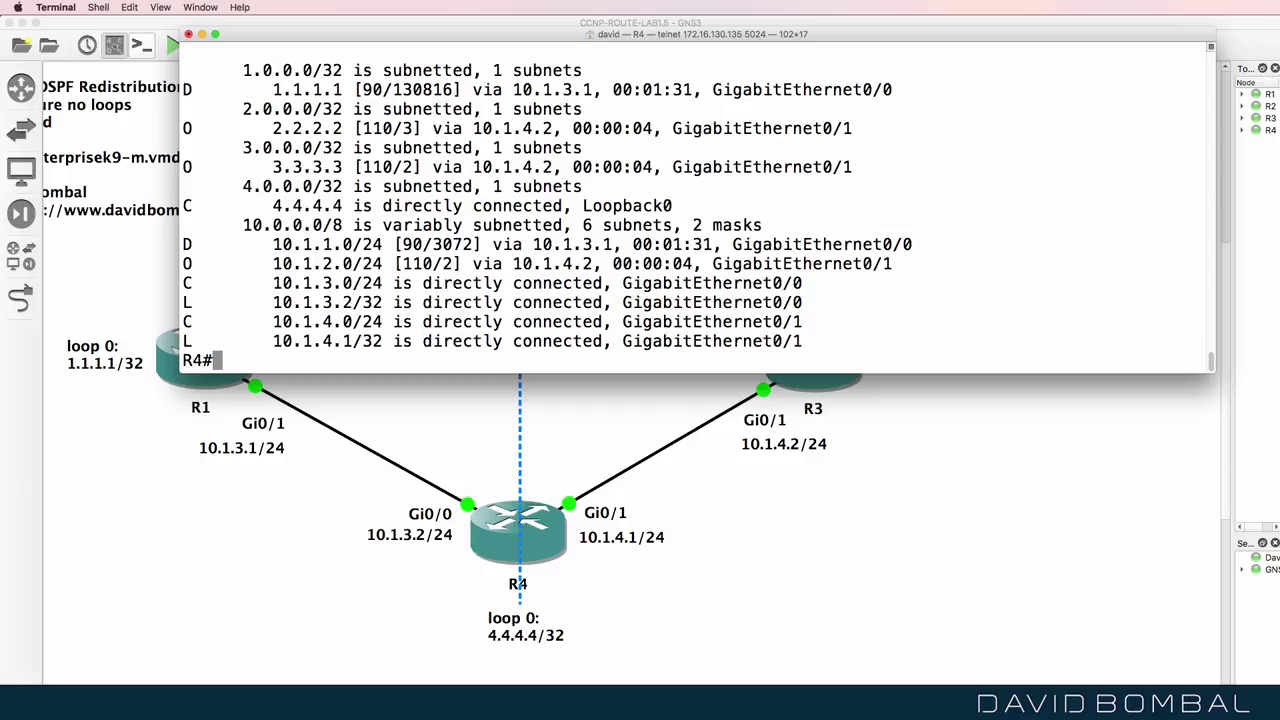
drag(450, 35, 480, 347)
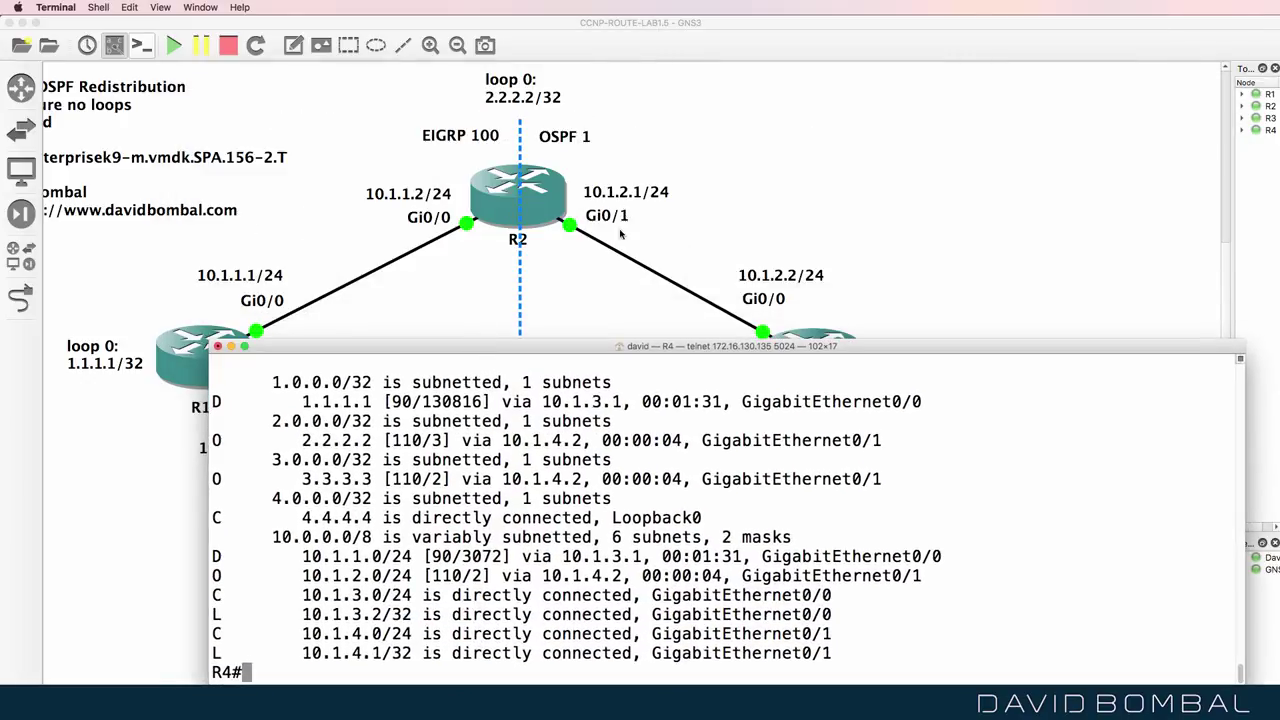
text(ping 10.1.2.1)
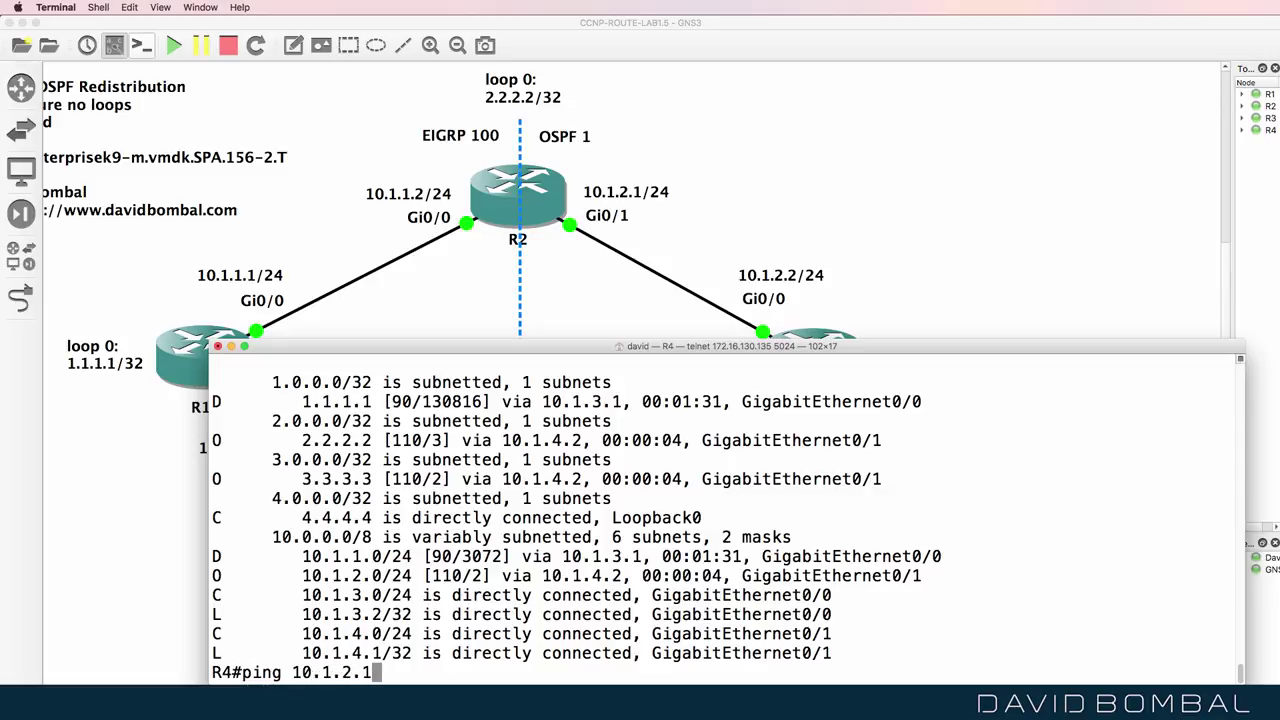
key(Return)
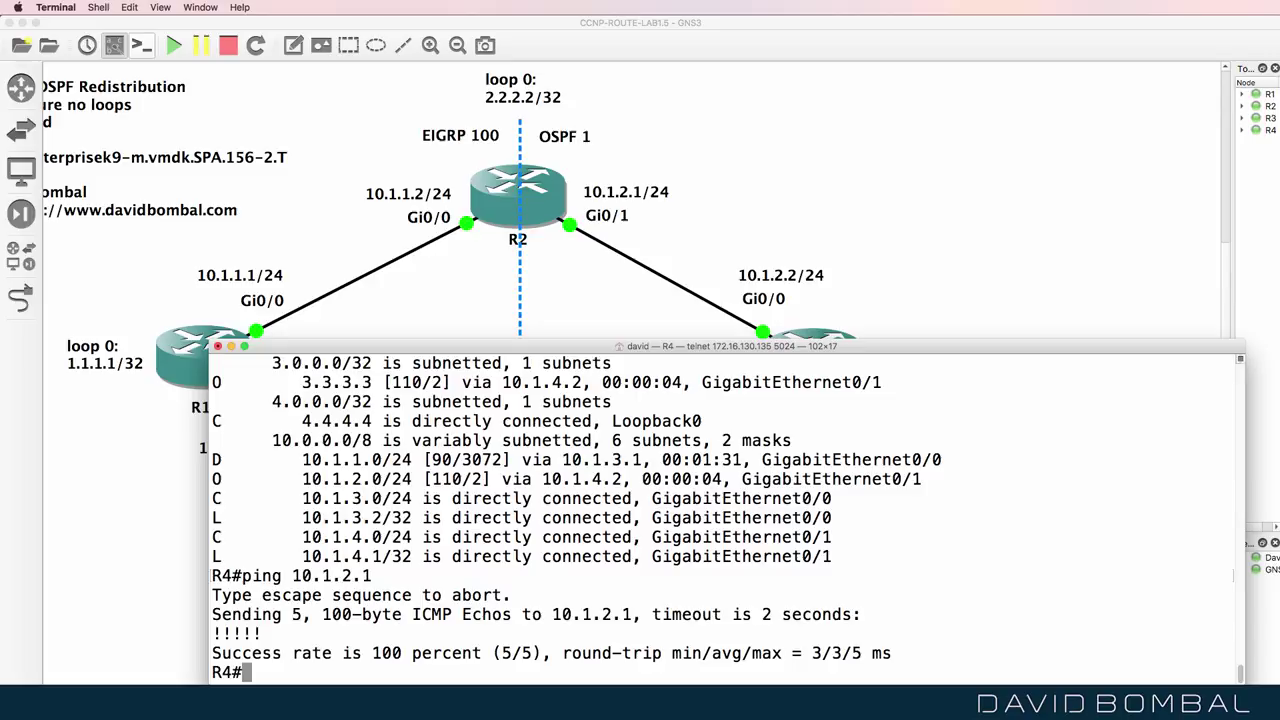
Step: Traceroute 10.1.2.1 from R4 and highlight the first hop 10.1.4.2
text(tr)
key(Tab)
text(10.1.1.)
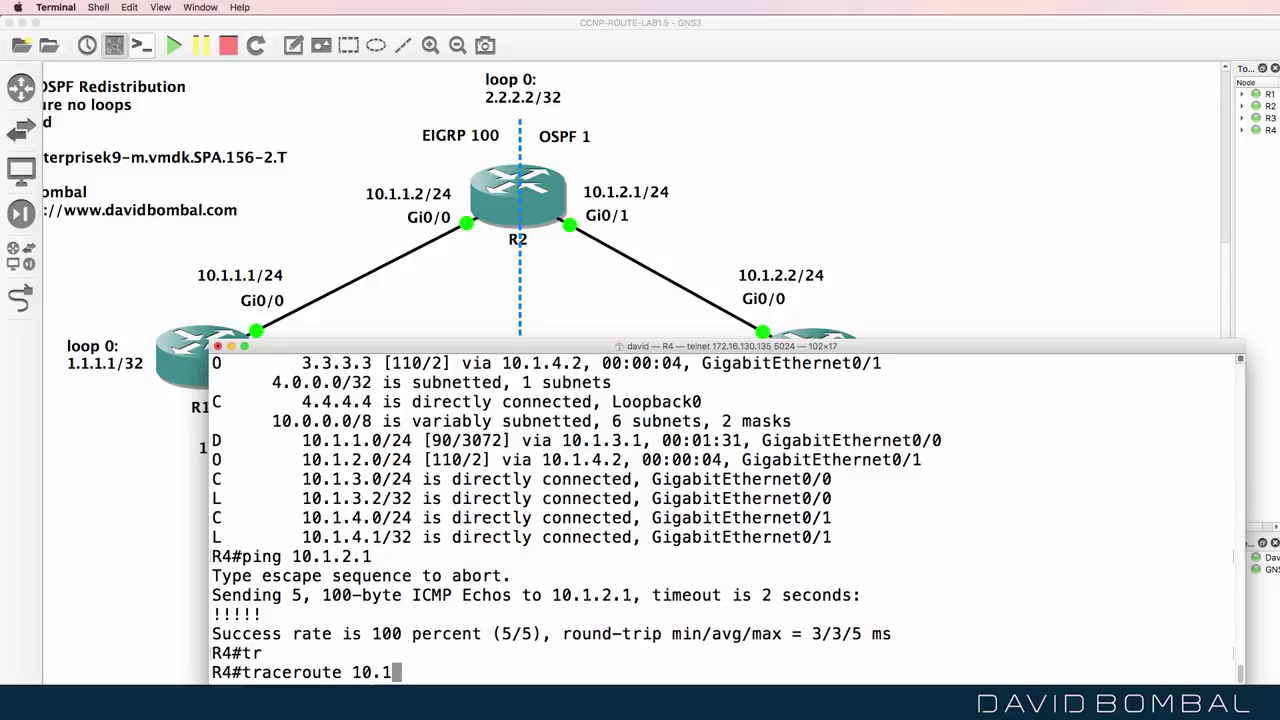
key(BackSpace)
key(BackSpace)
text(2.1)
key(Return)
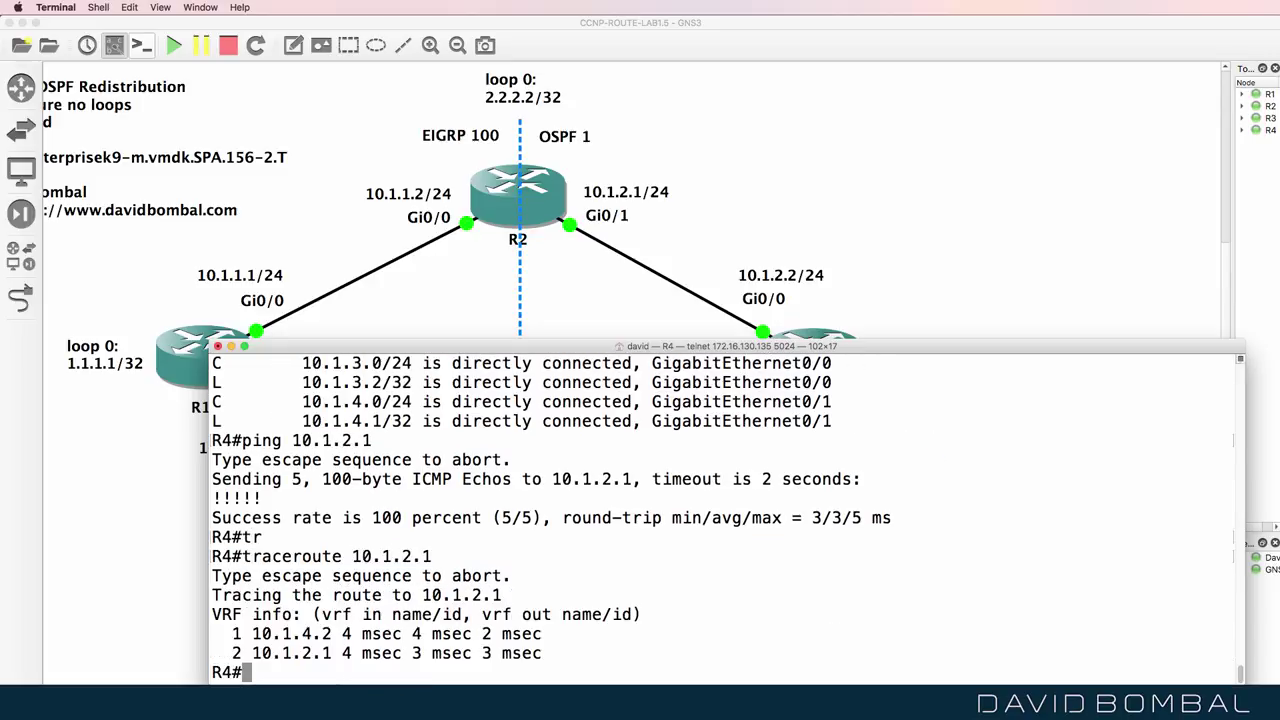
drag(470, 353, 1186, 304)
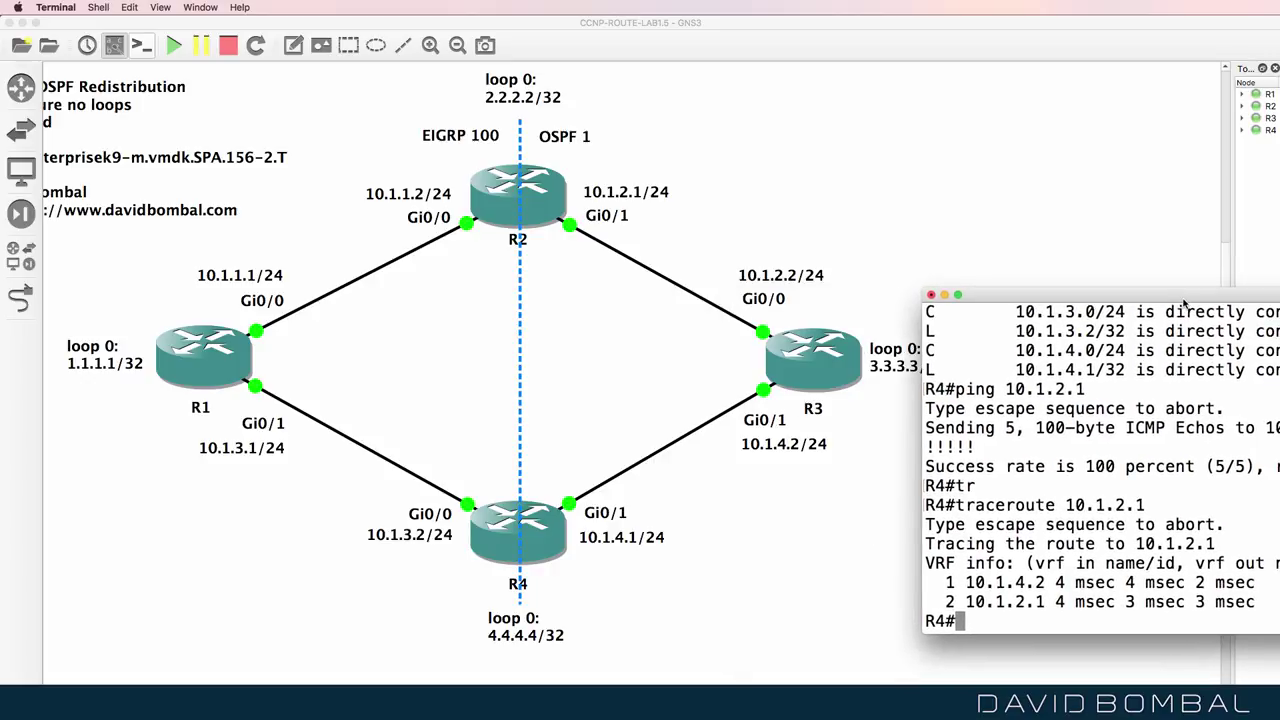
drag(1049, 582, 958, 581)
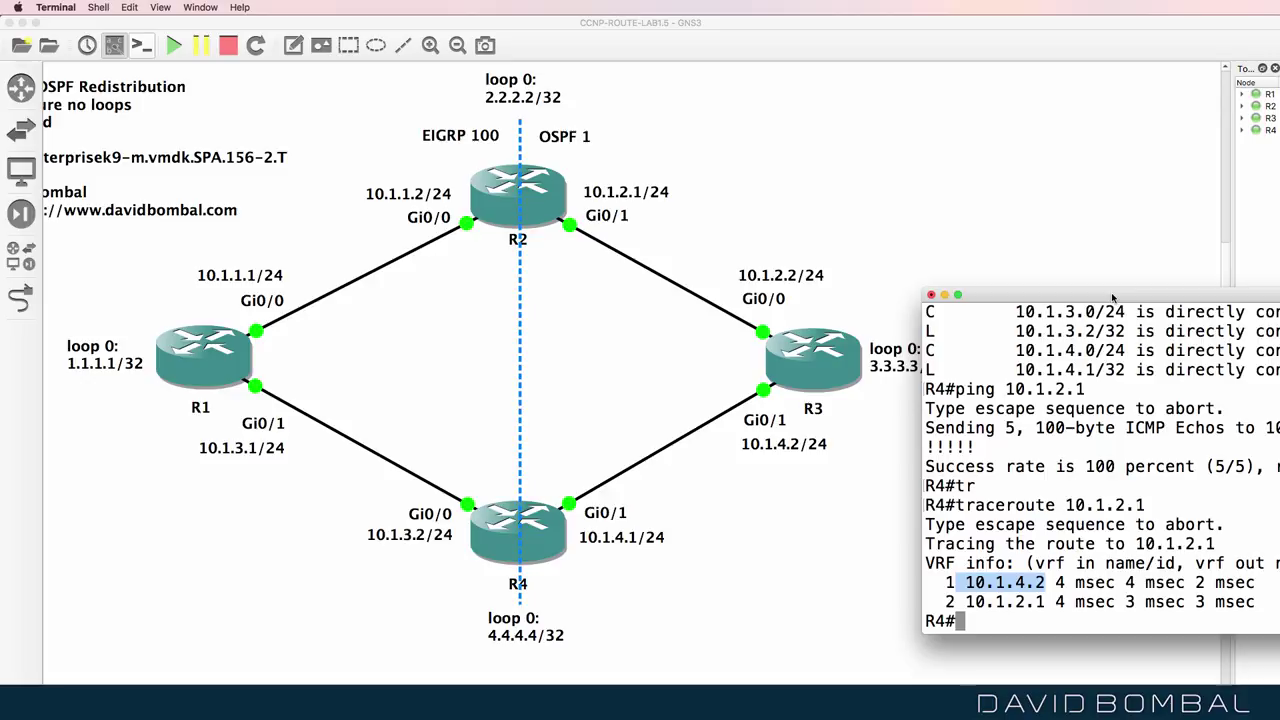
drag(1111, 292, 507, 252)
Step: Run show ip ospf database on R4 and highlight the Router Link States rows for 2.2.2.2, 3.3.3.3, 4.4.4.4
text(sh ip ospf database)
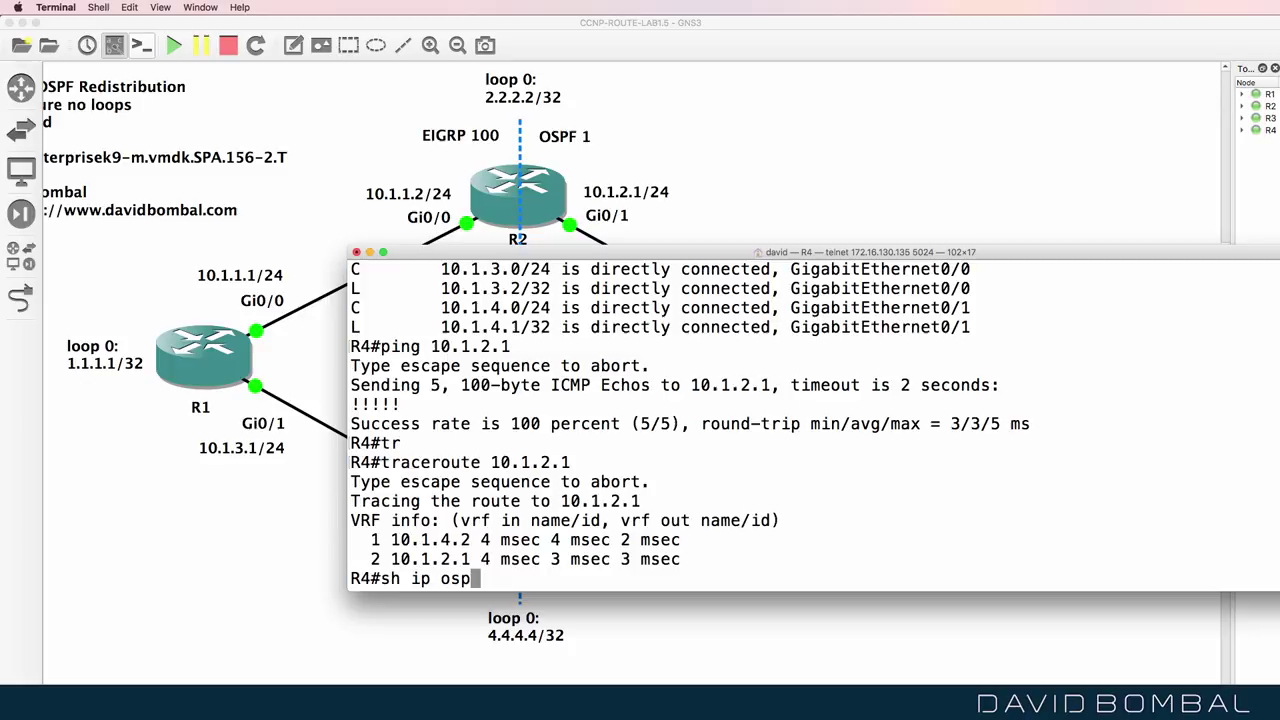
key(Return)
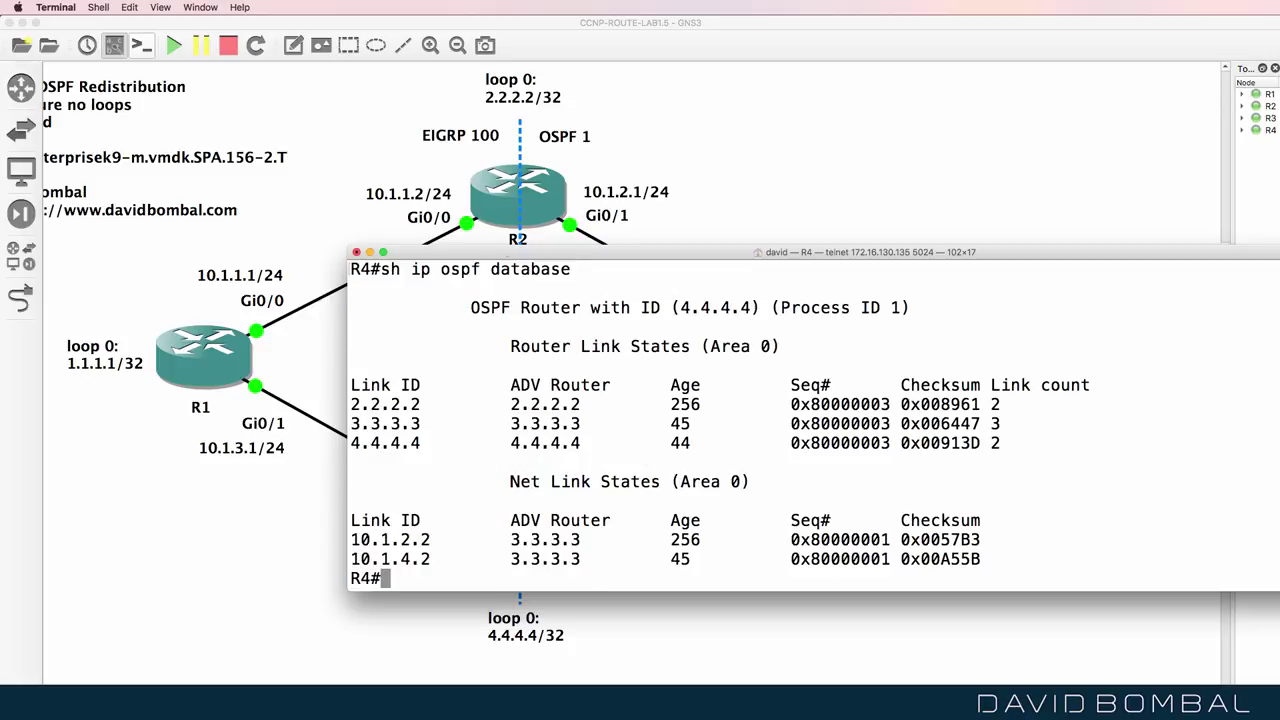
drag(385, 272, 527, 586)
click(966, 458)
drag(1109, 431, 243, 400)
drag(1057, 454, 91, 373)
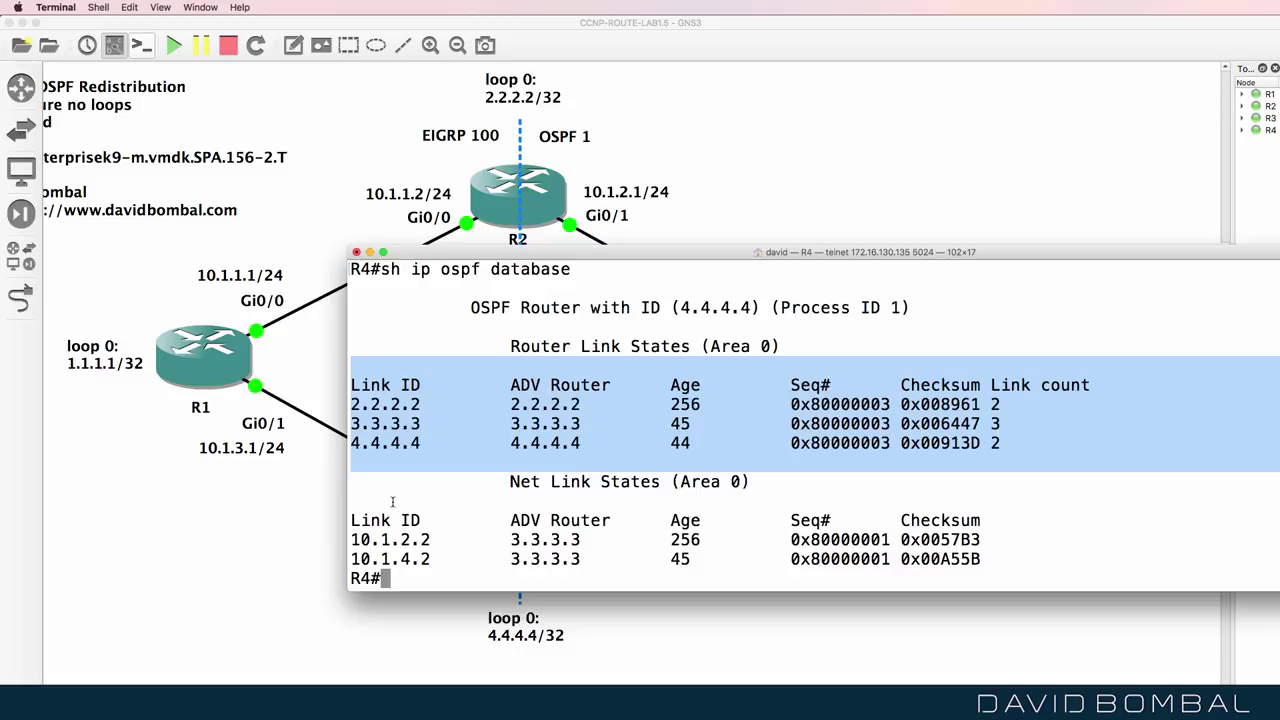
drag(626, 254, 916, 251)
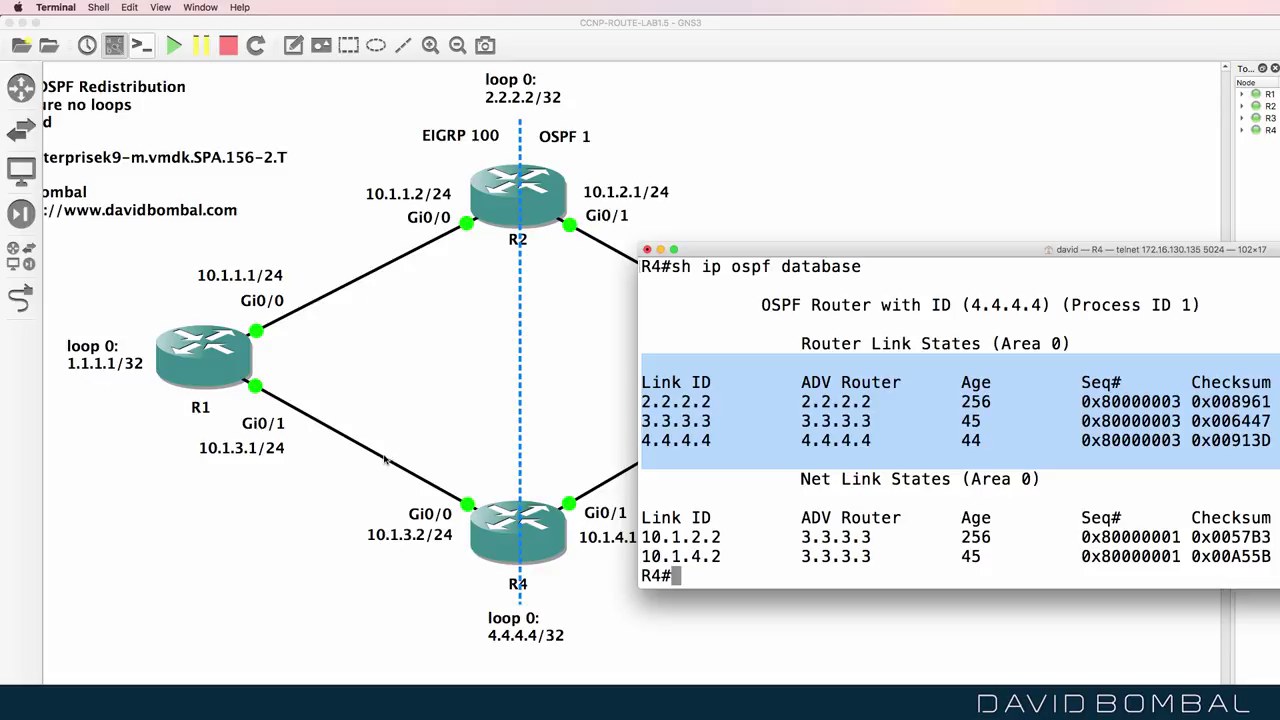
Step: Run show ip eigrp topology on R4 and highlight its 10.1.3.0/24, 10.1.1.0/24 and 1.1.1.1/32 entries
click(840, 391)
text(sh ip ei)
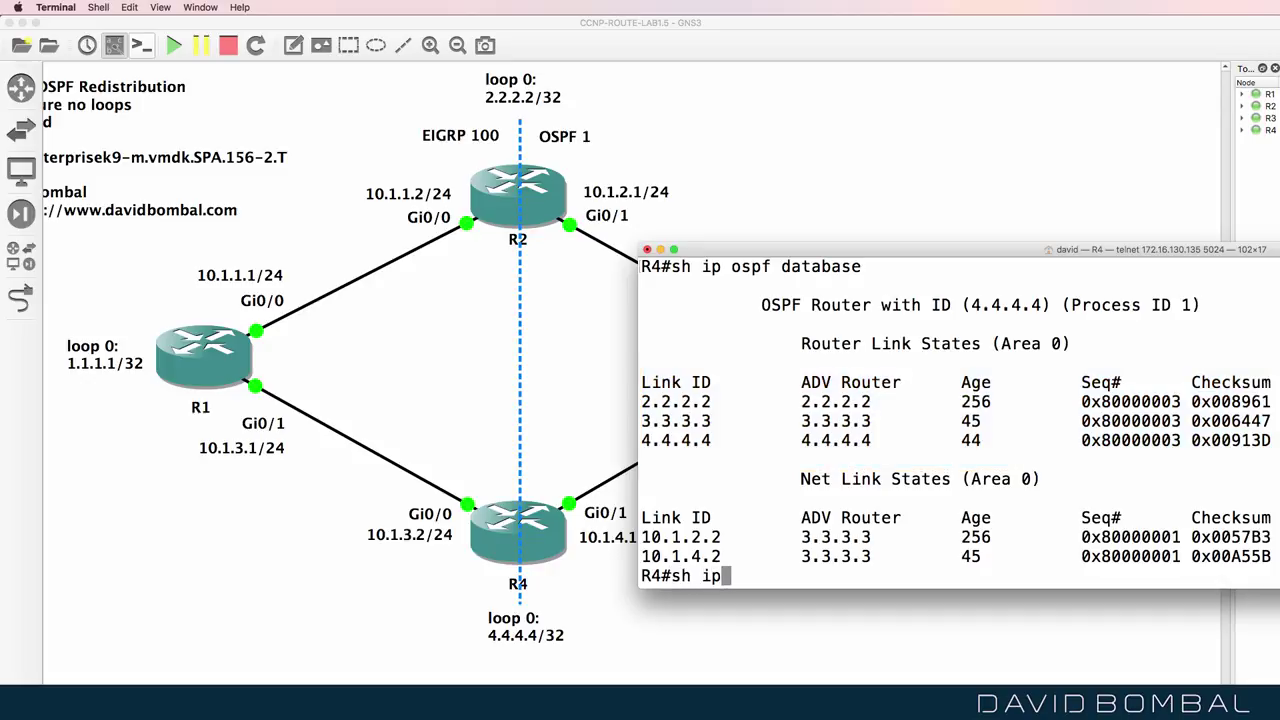
key(Tab)
text(top)
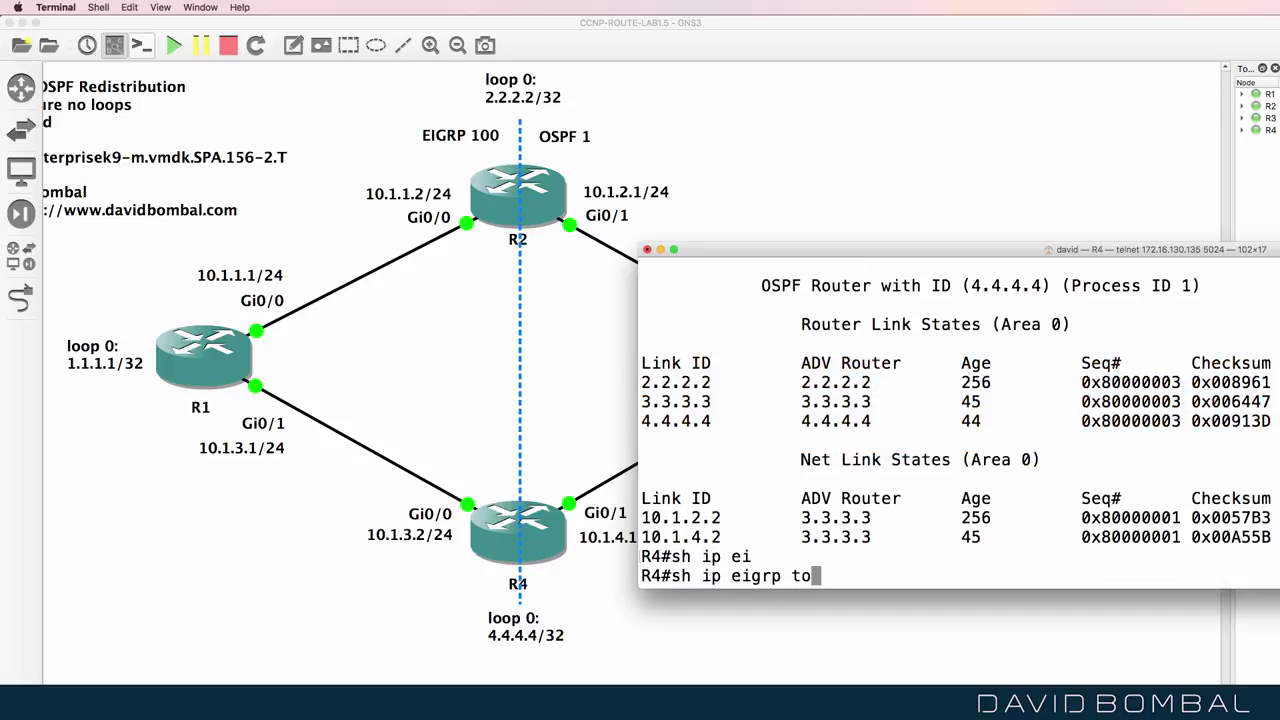
key(Tab)
key(Return)
drag(642, 440, 700, 590)
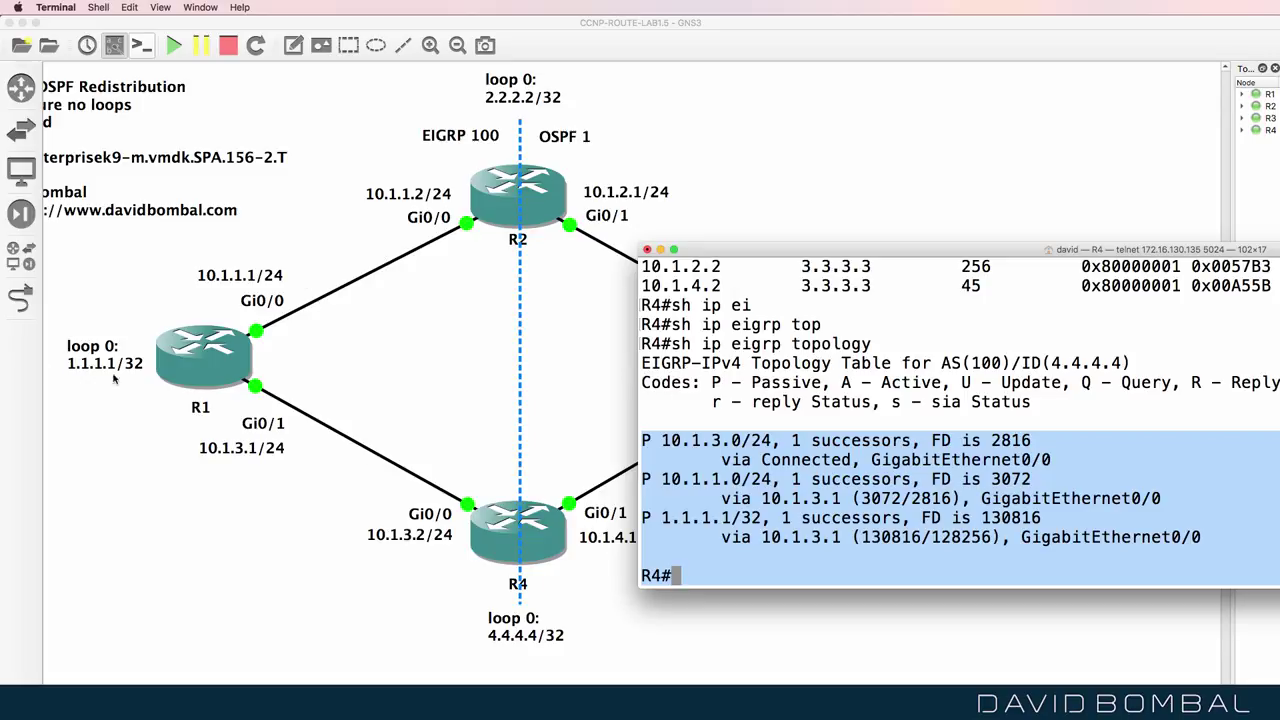
Step: Move the R4 terminal aside and bring the GNS3 four-router diagram back to the front
drag(879, 249, 1082, 289)
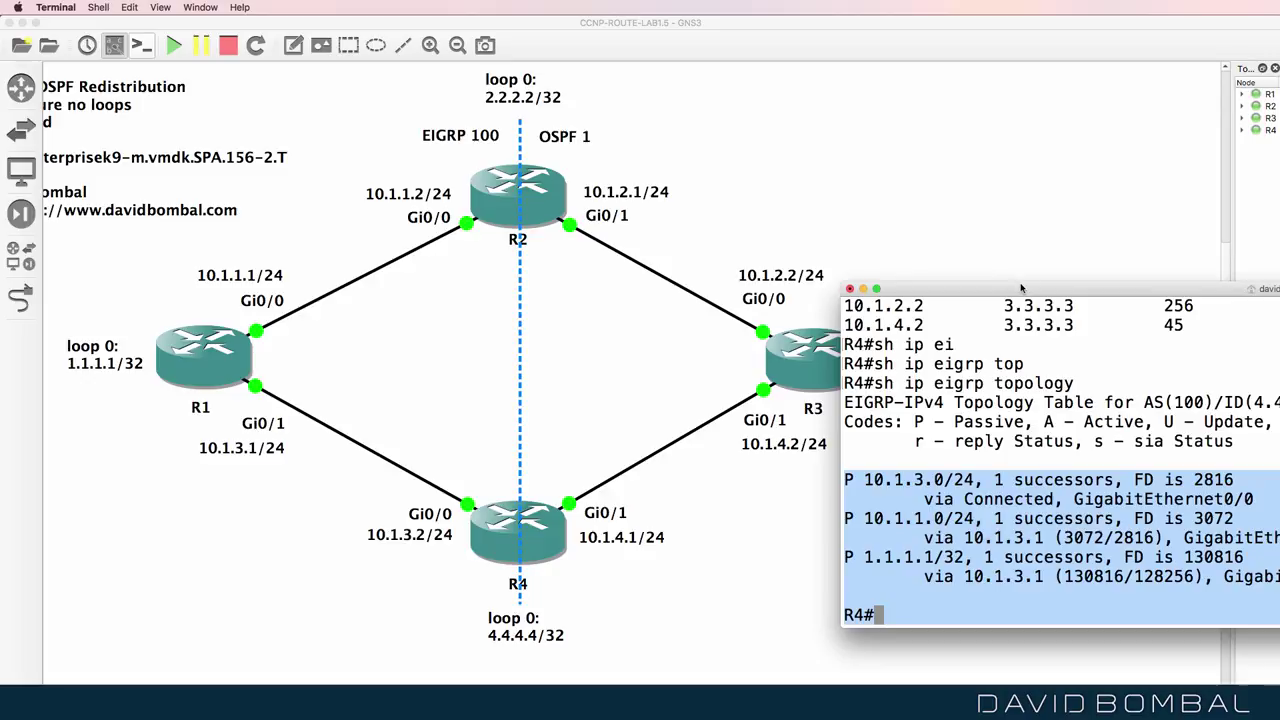
key(super+Tab)
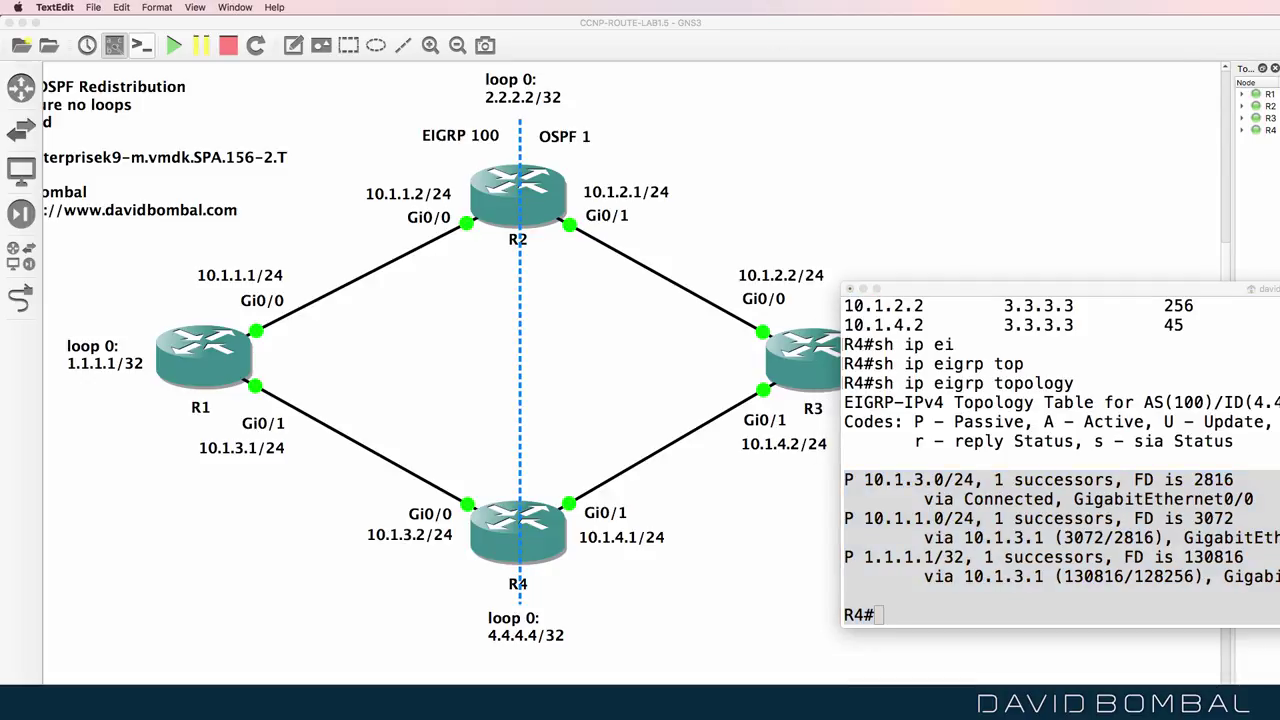
key(super+Tab)
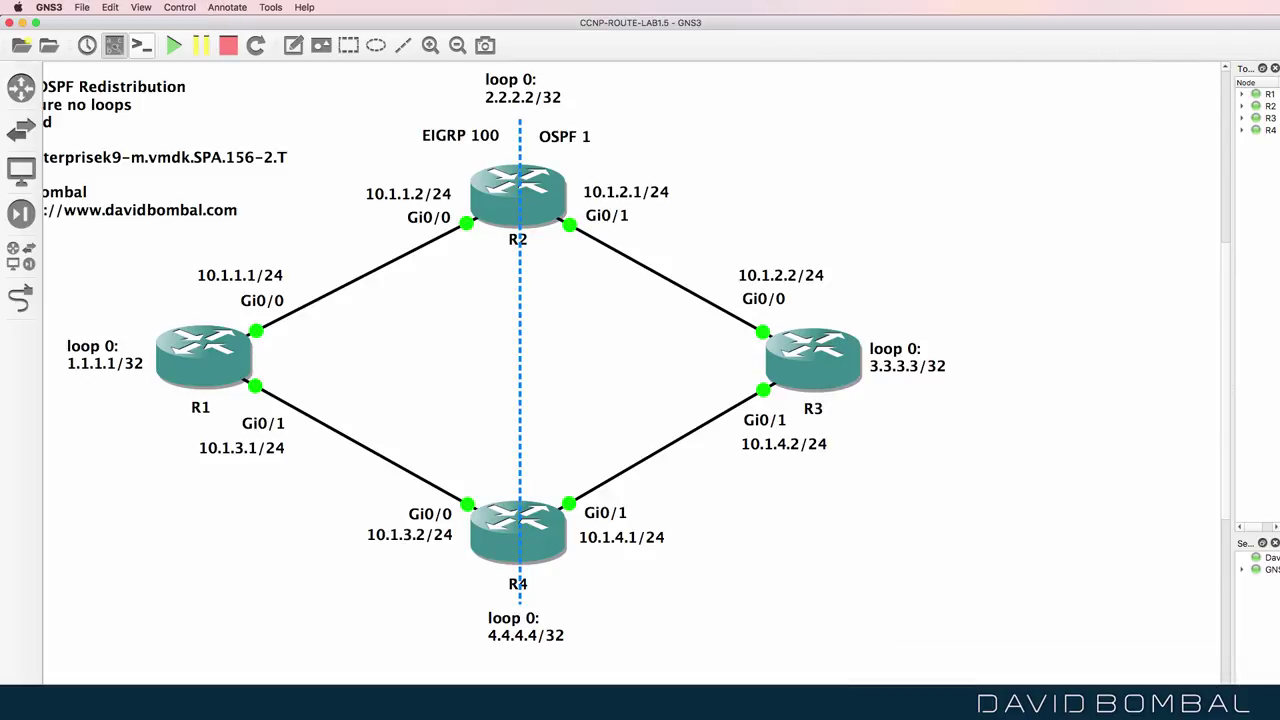